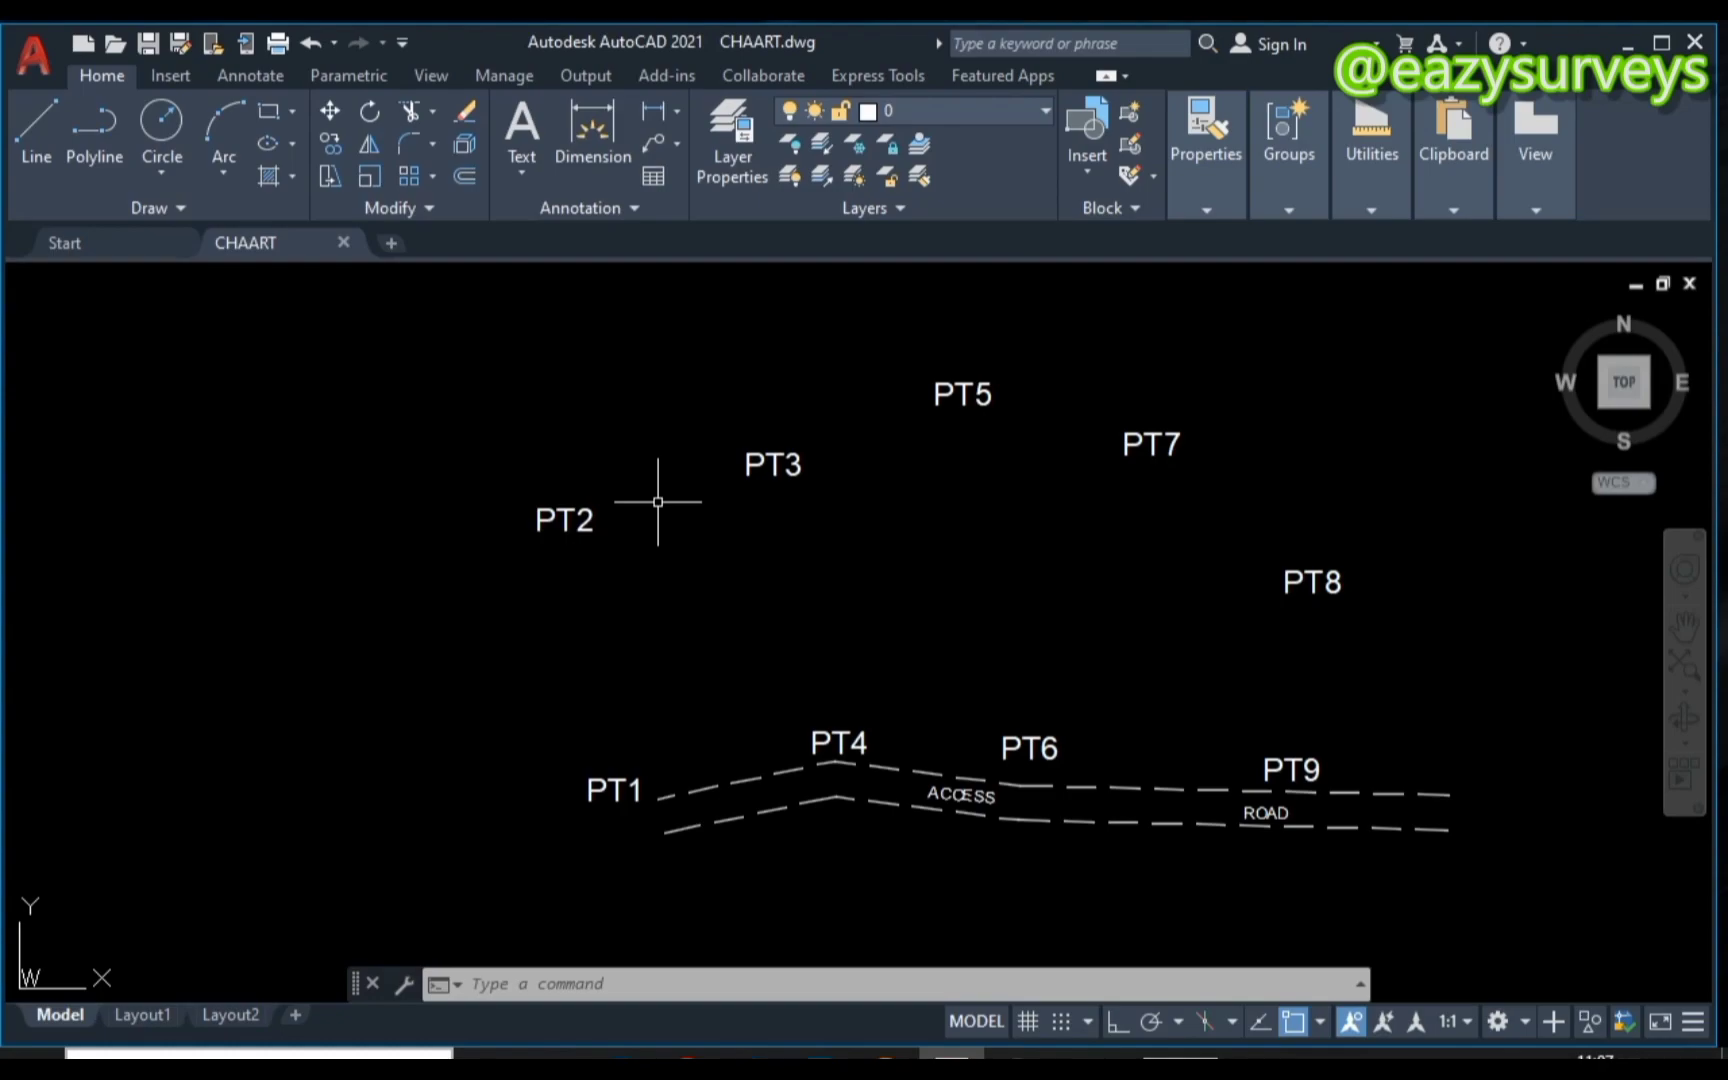
Turn on Object Snap and draw the first parcel polyline PT1-PT2-PT3-PT4, closed back at PT1.
key(Escape)
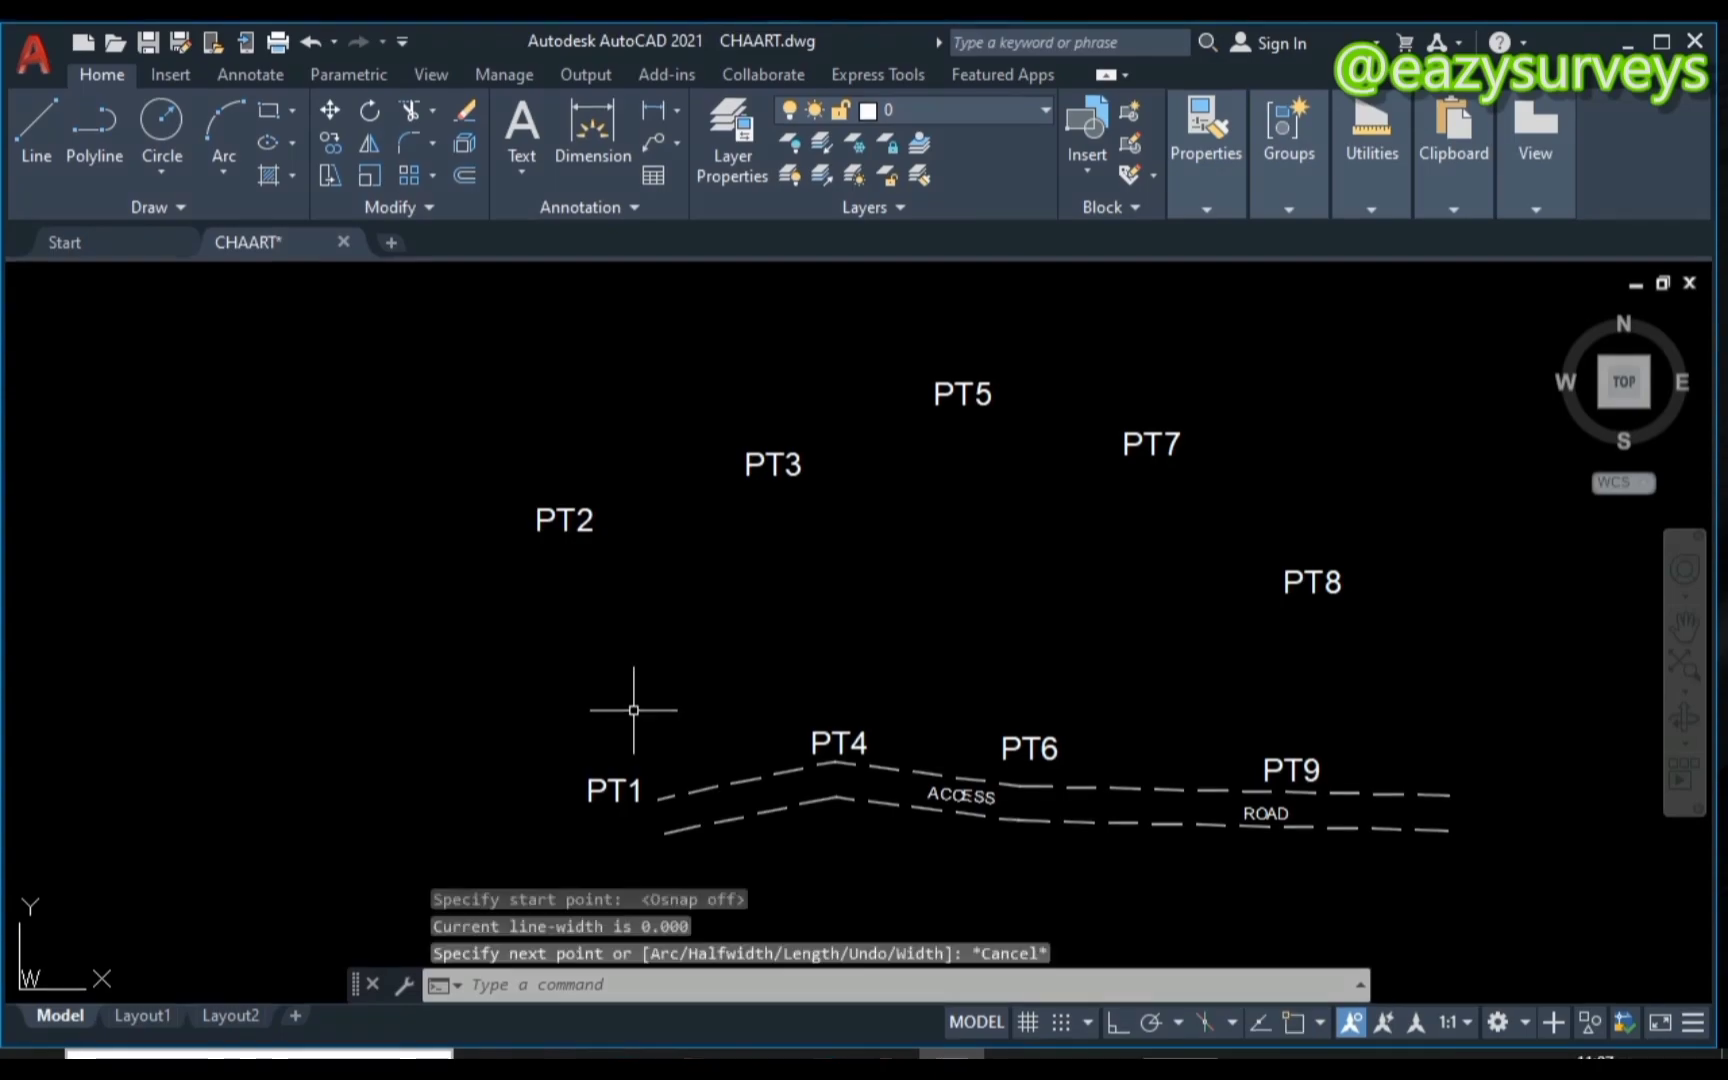
click(100, 134)
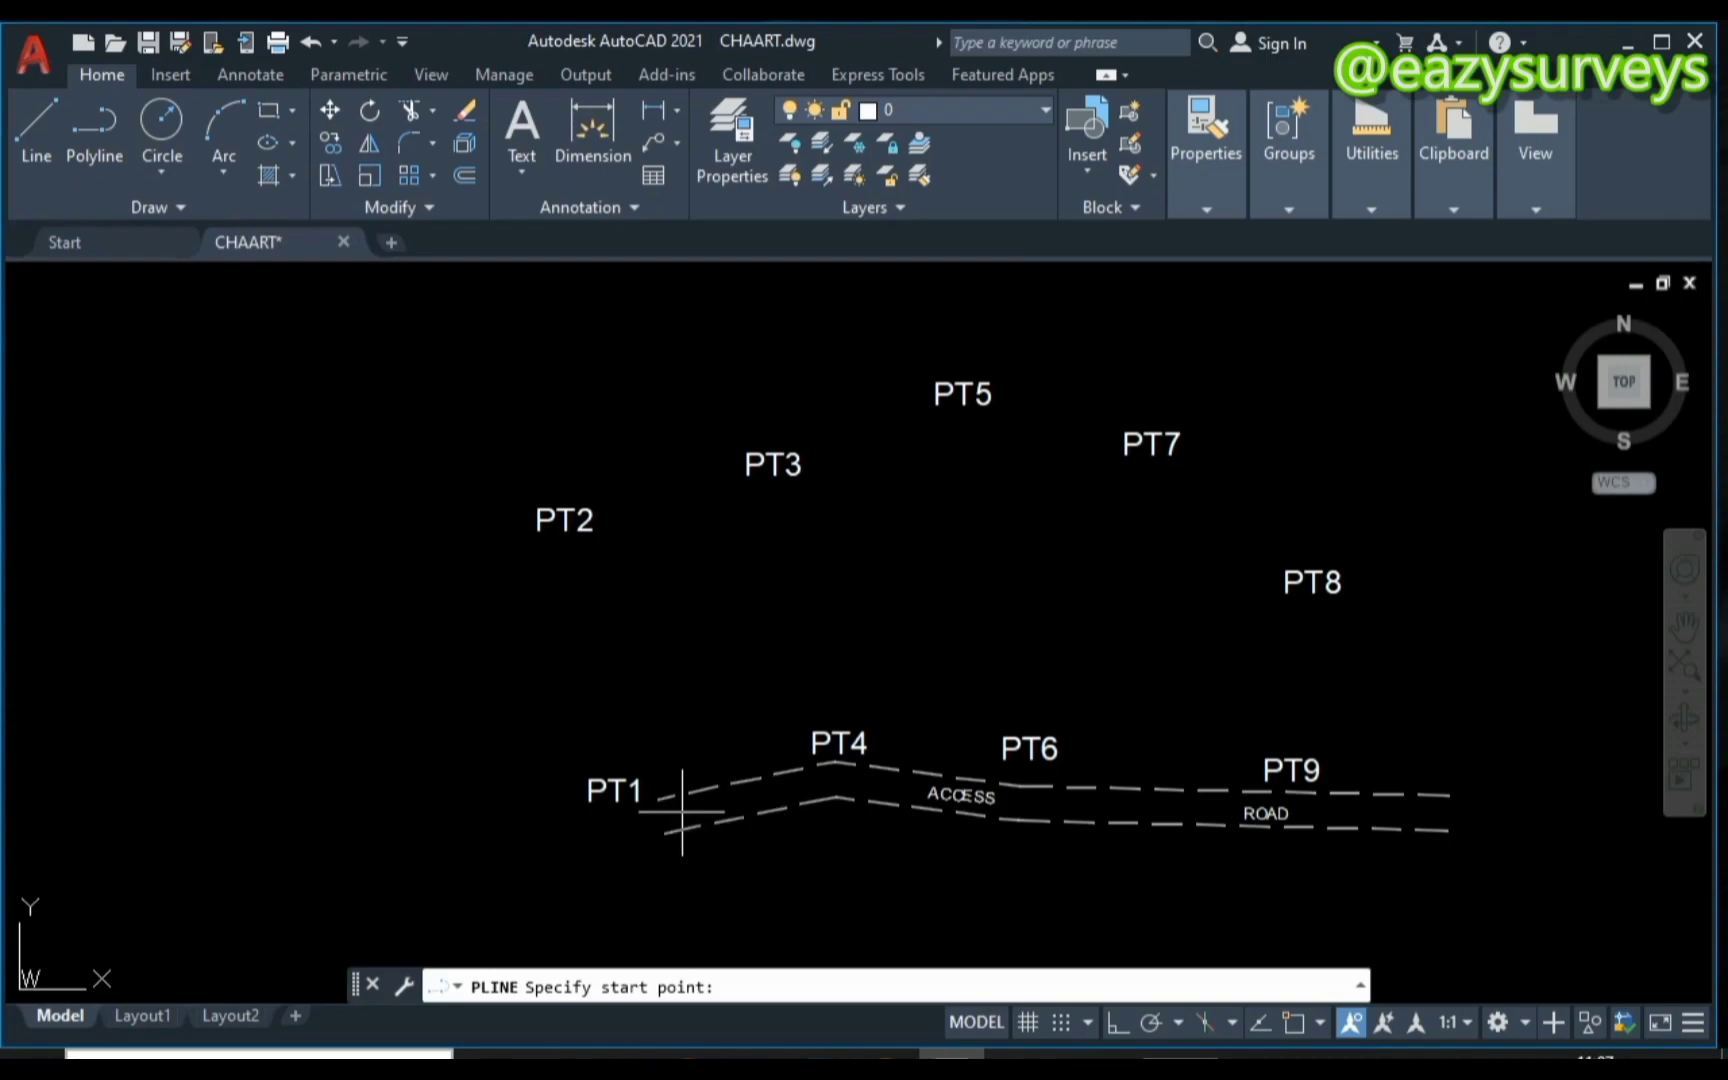
click(642, 784)
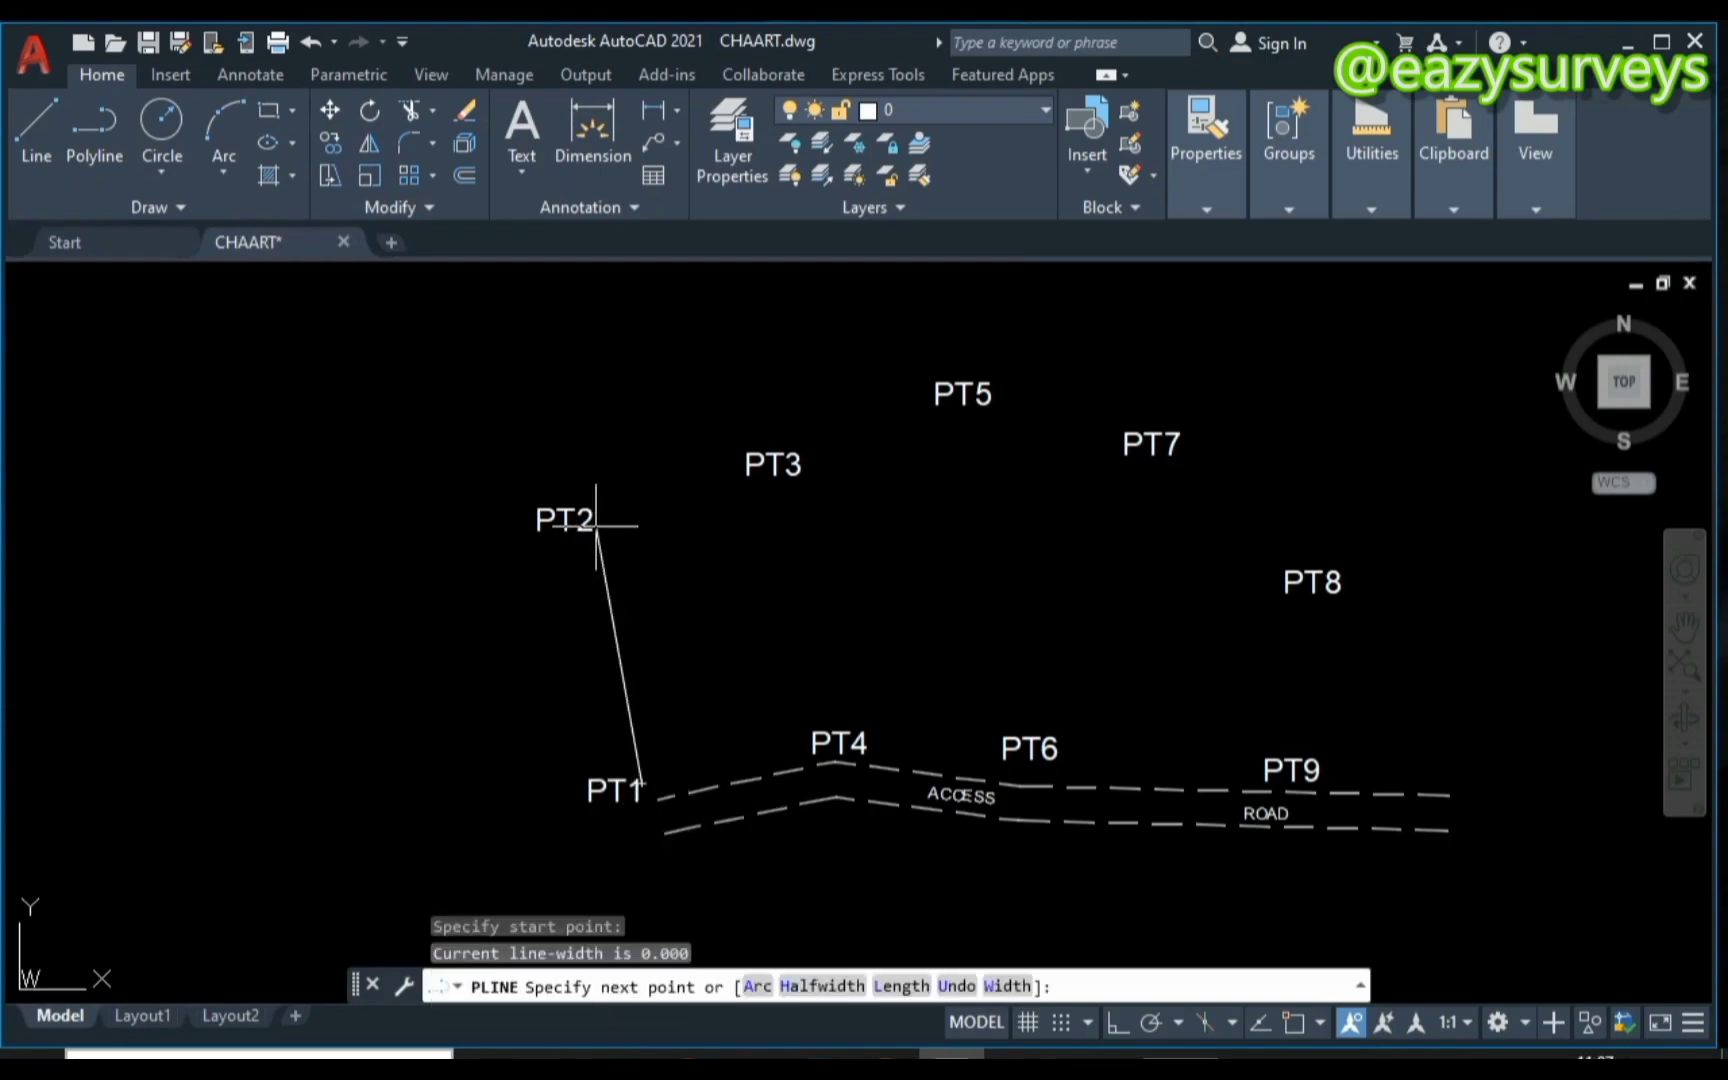
click(598, 526)
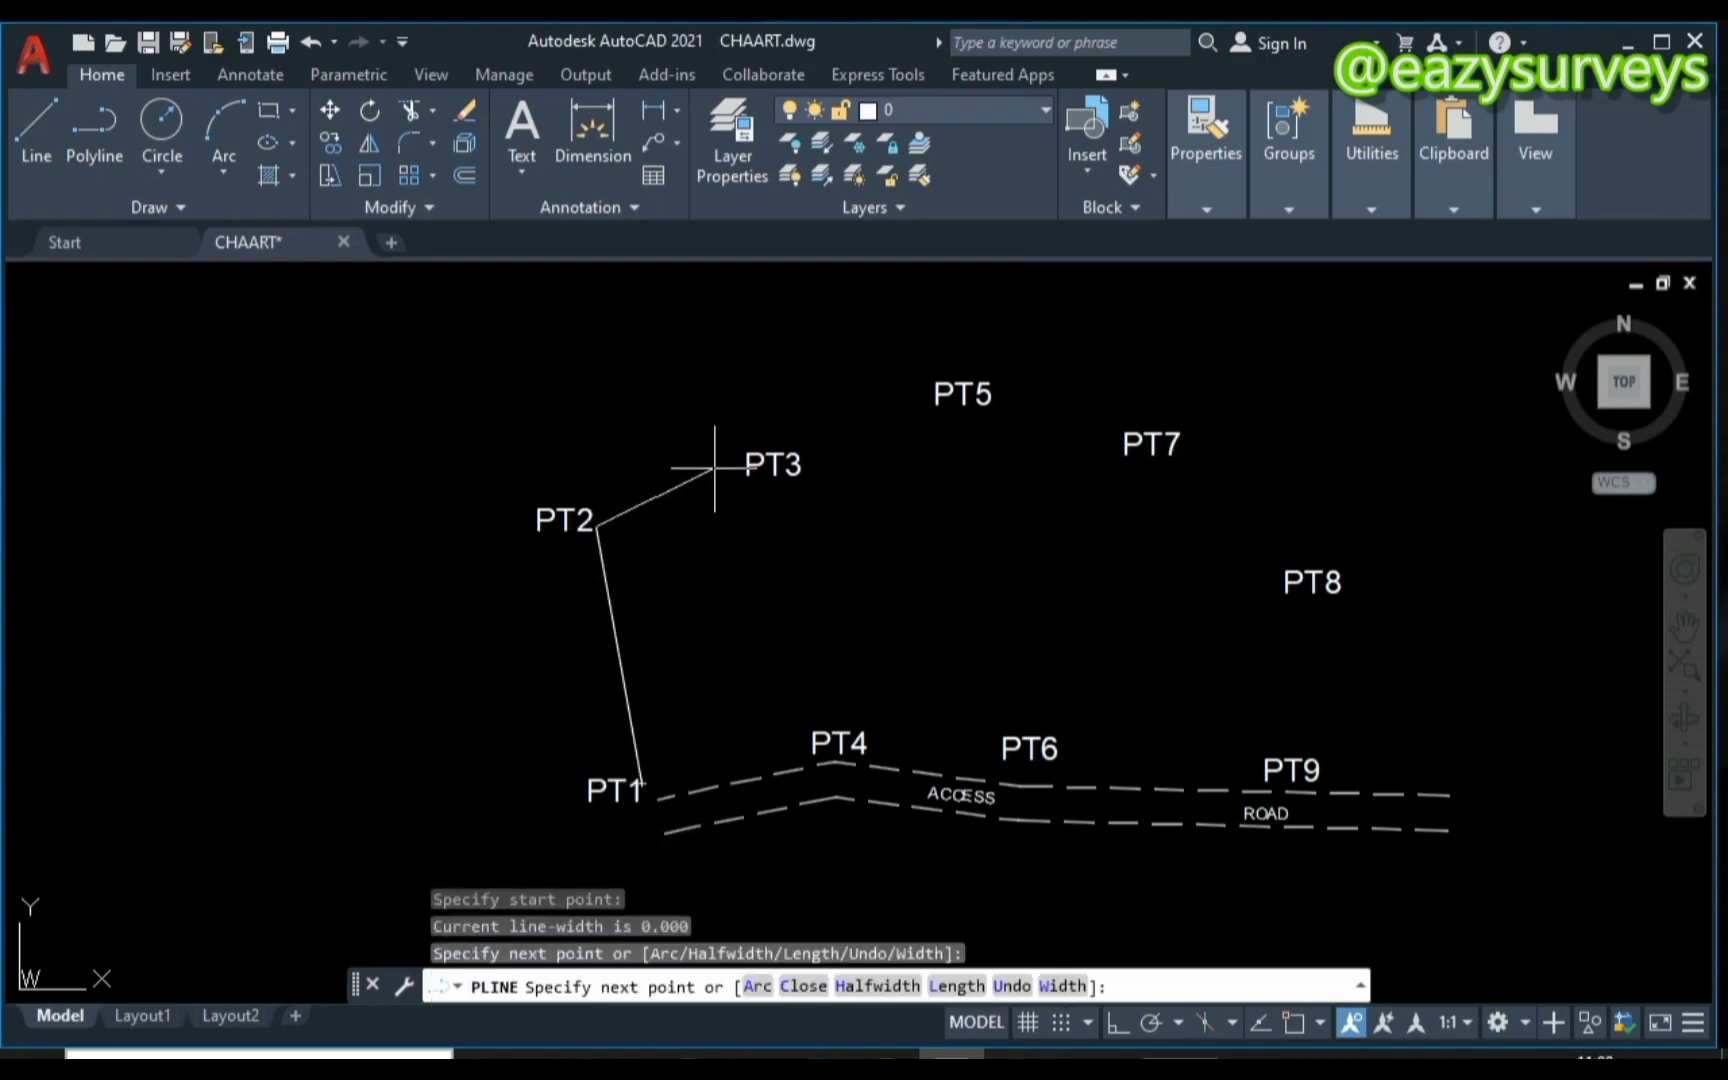
click(1293, 1022)
click(747, 476)
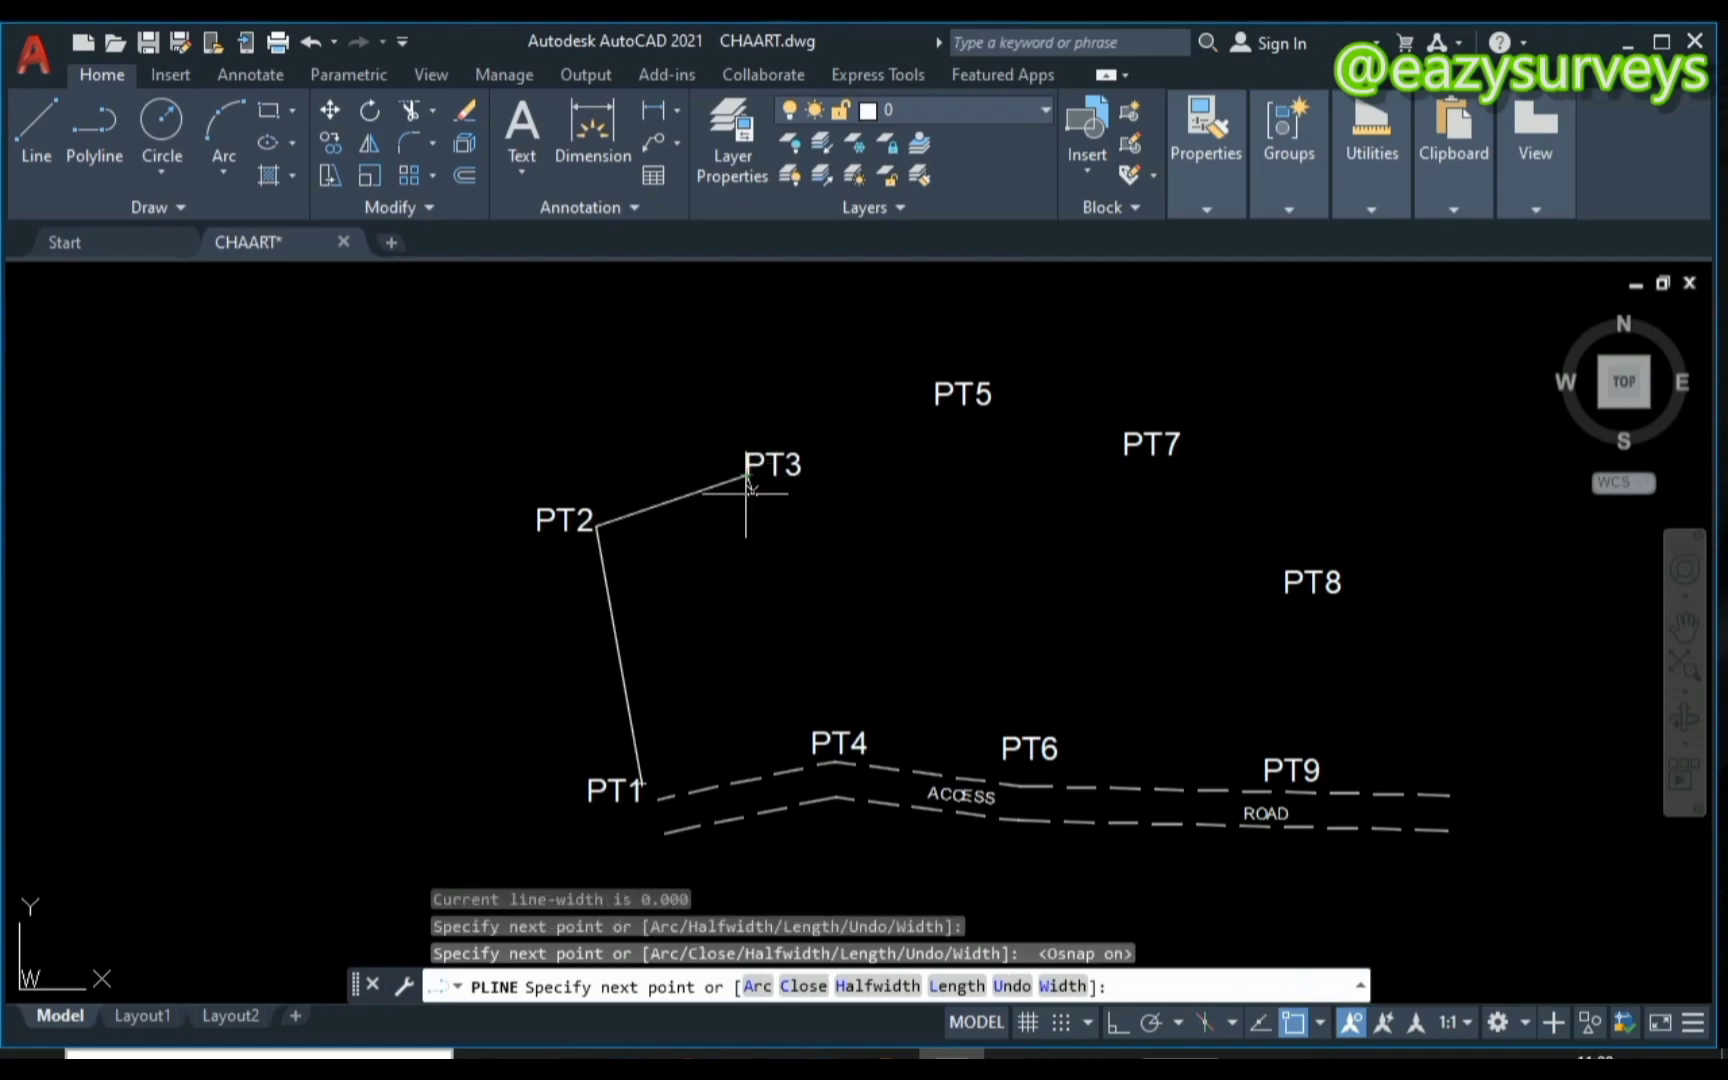
click(810, 752)
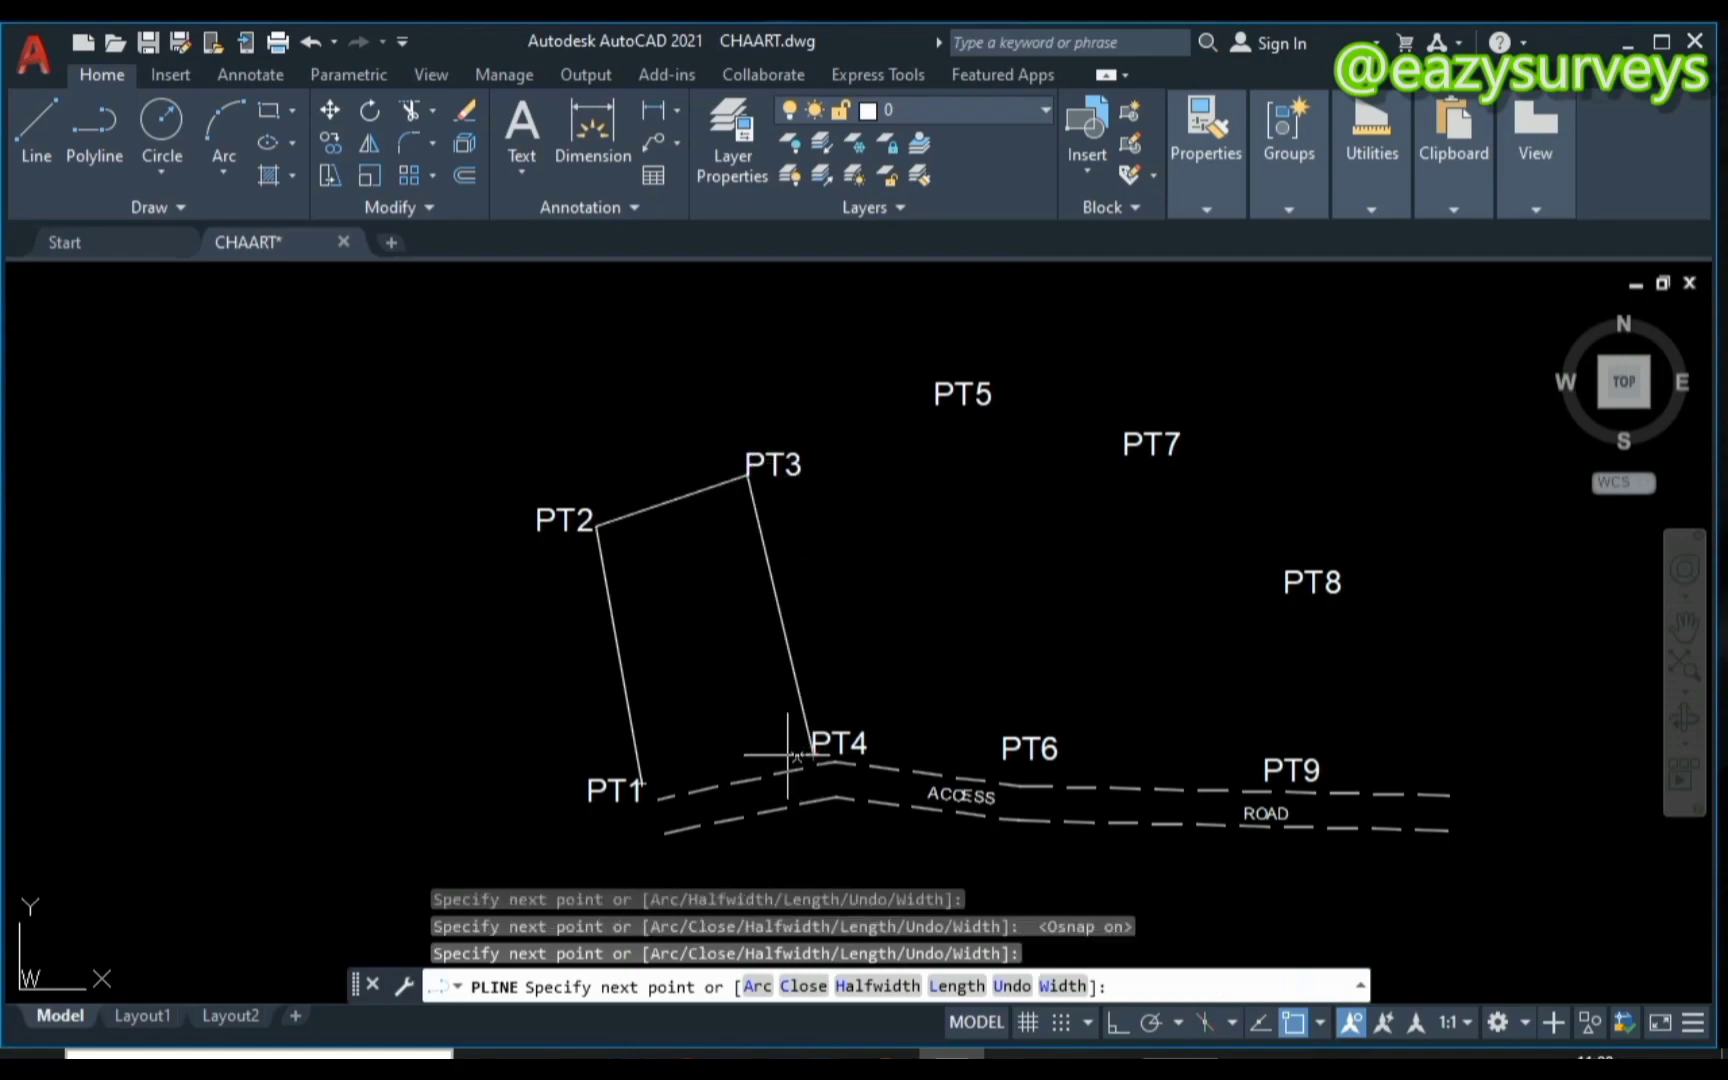
click(642, 783)
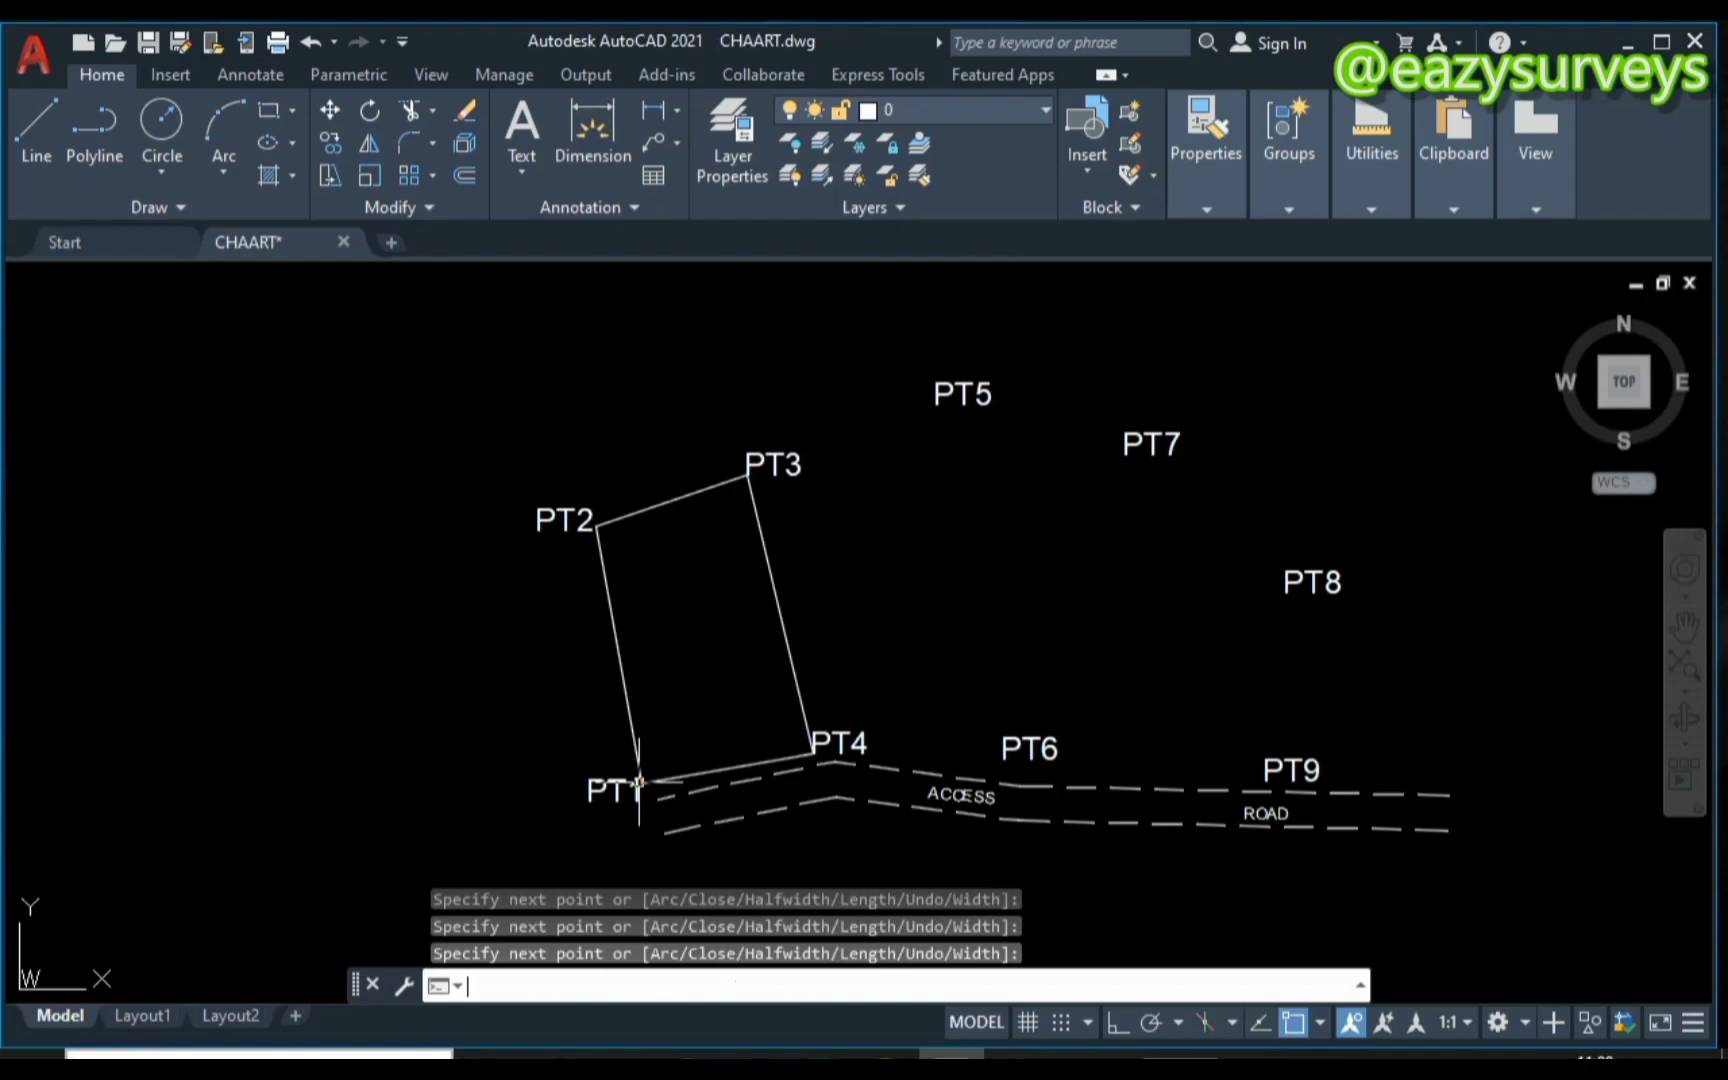
key(Return)
key(Return)
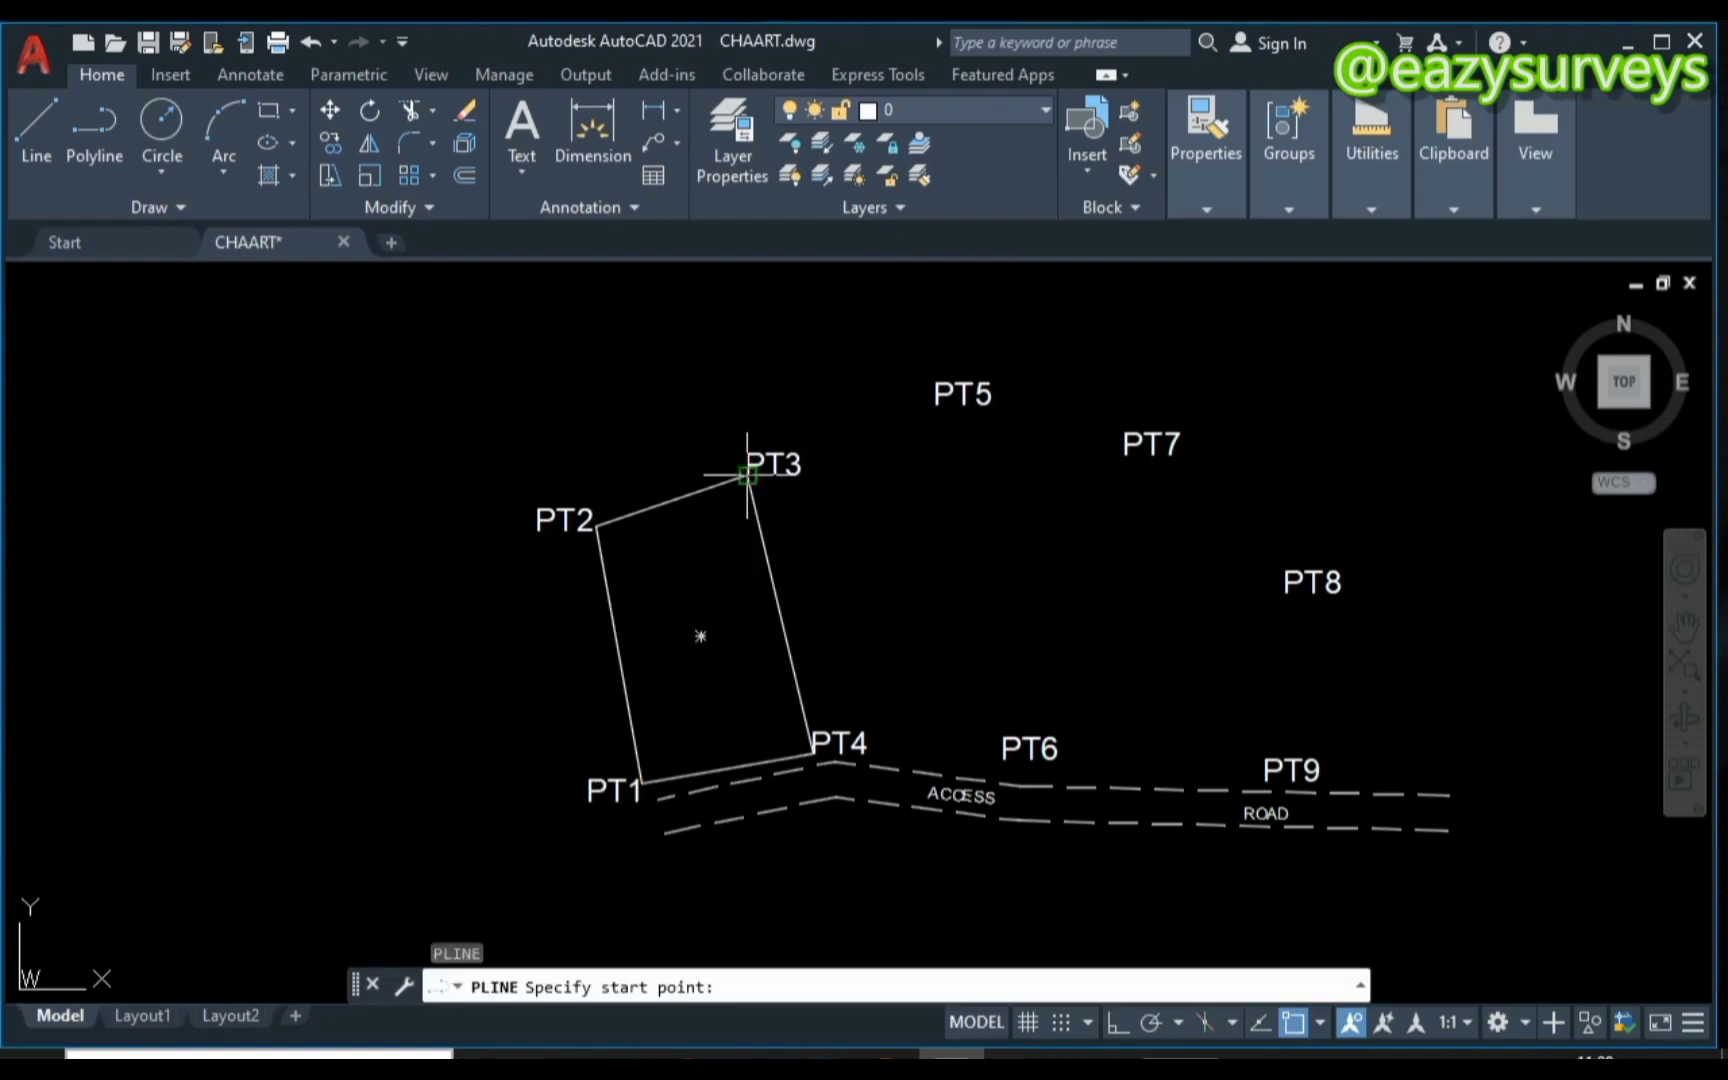
Draw the second parcel's boundary polyline from PT3 through PT5 down to PT6.
click(747, 476)
click(936, 405)
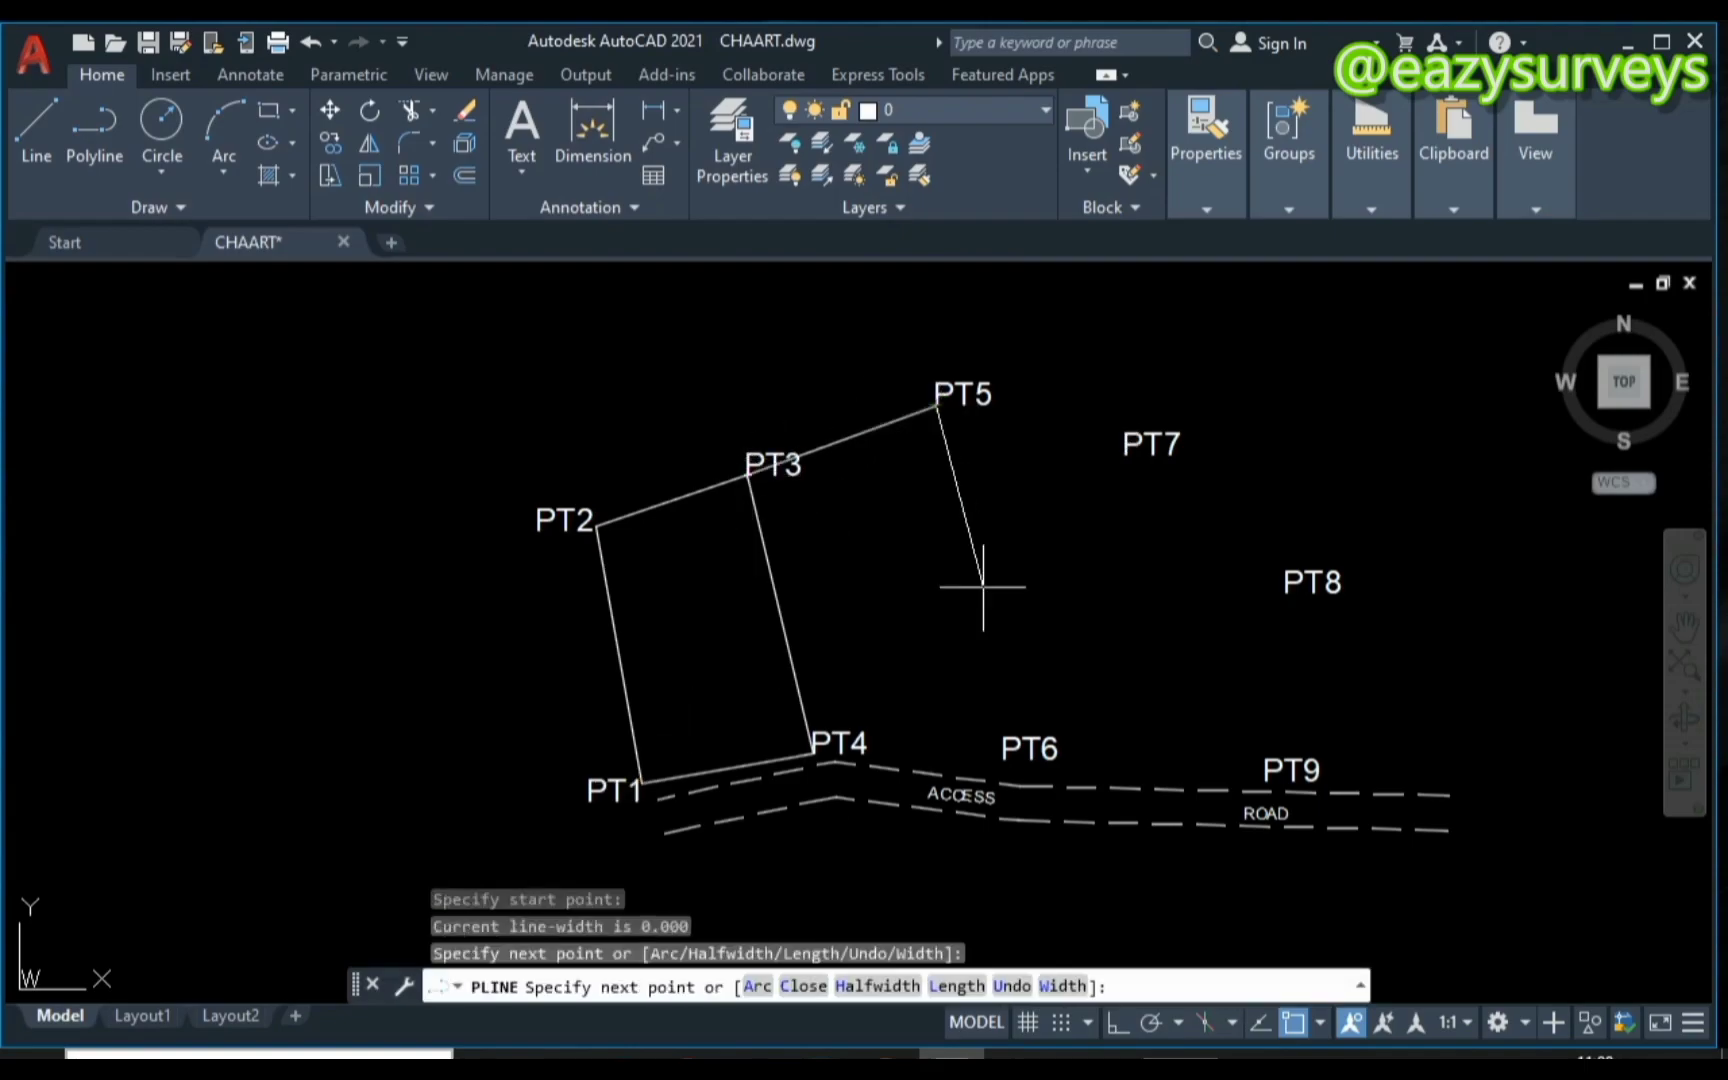
click(1003, 762)
key(Return)
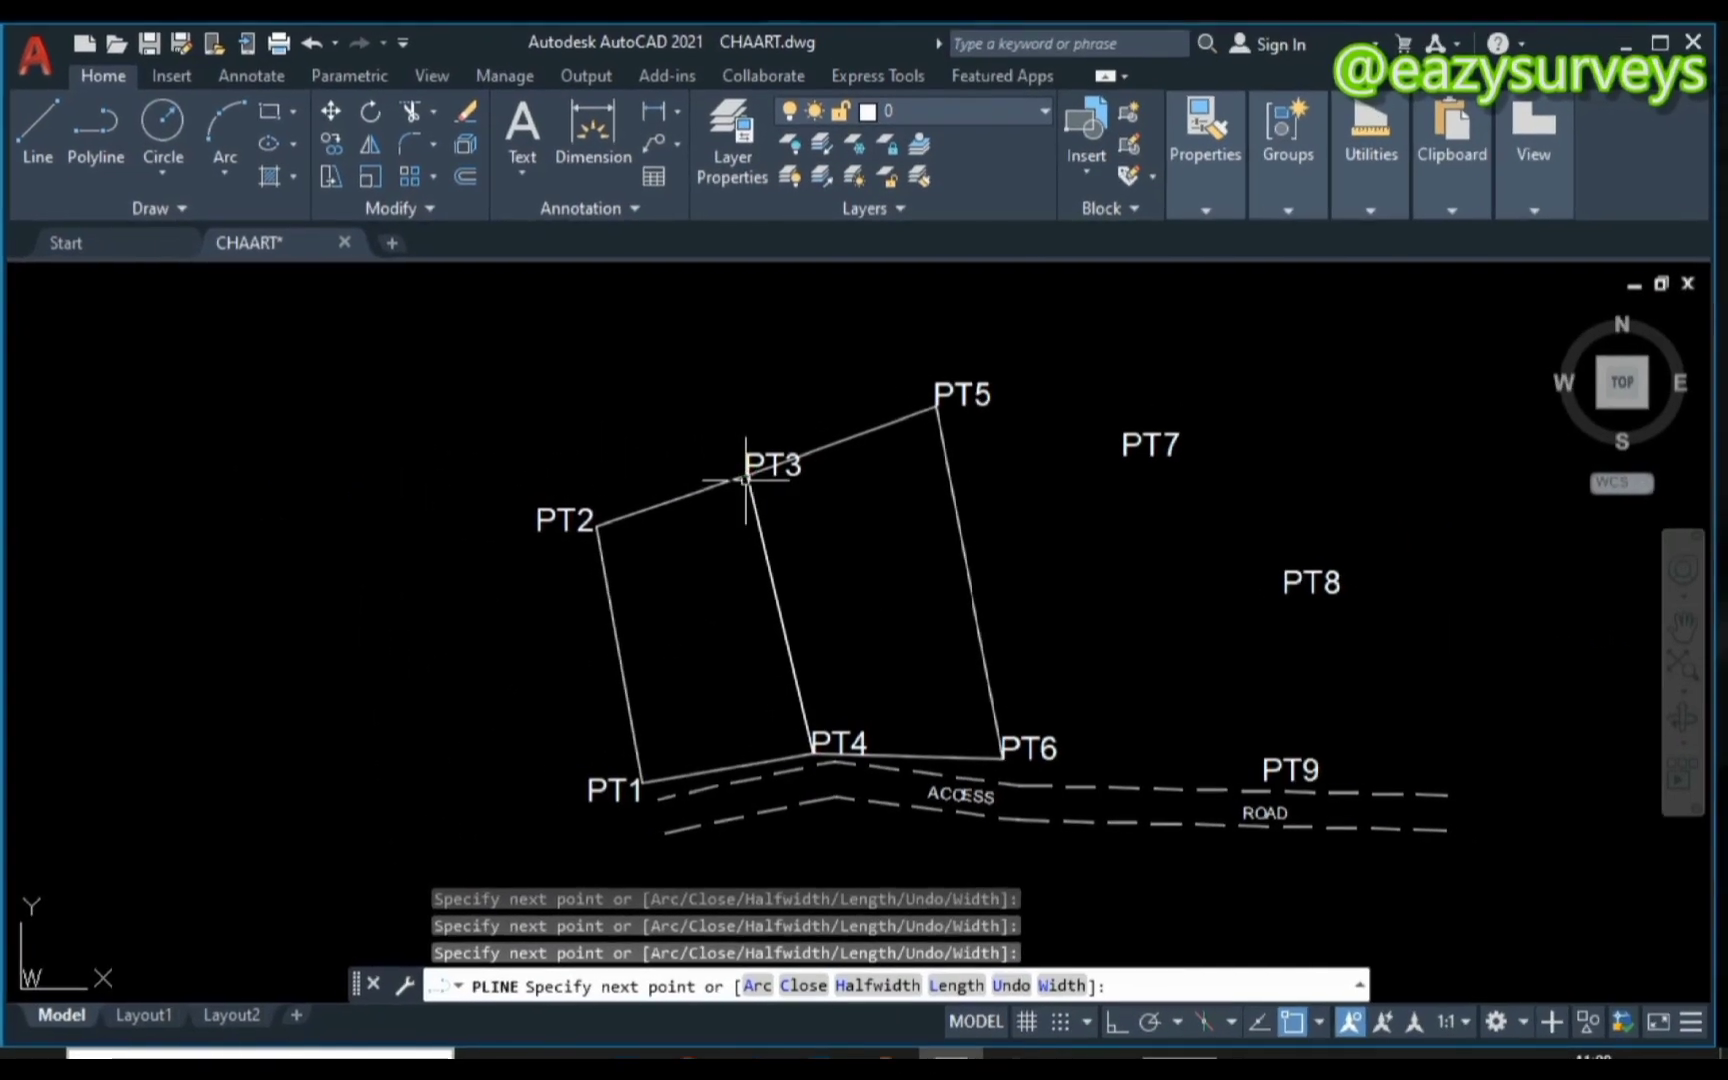
key(Return)
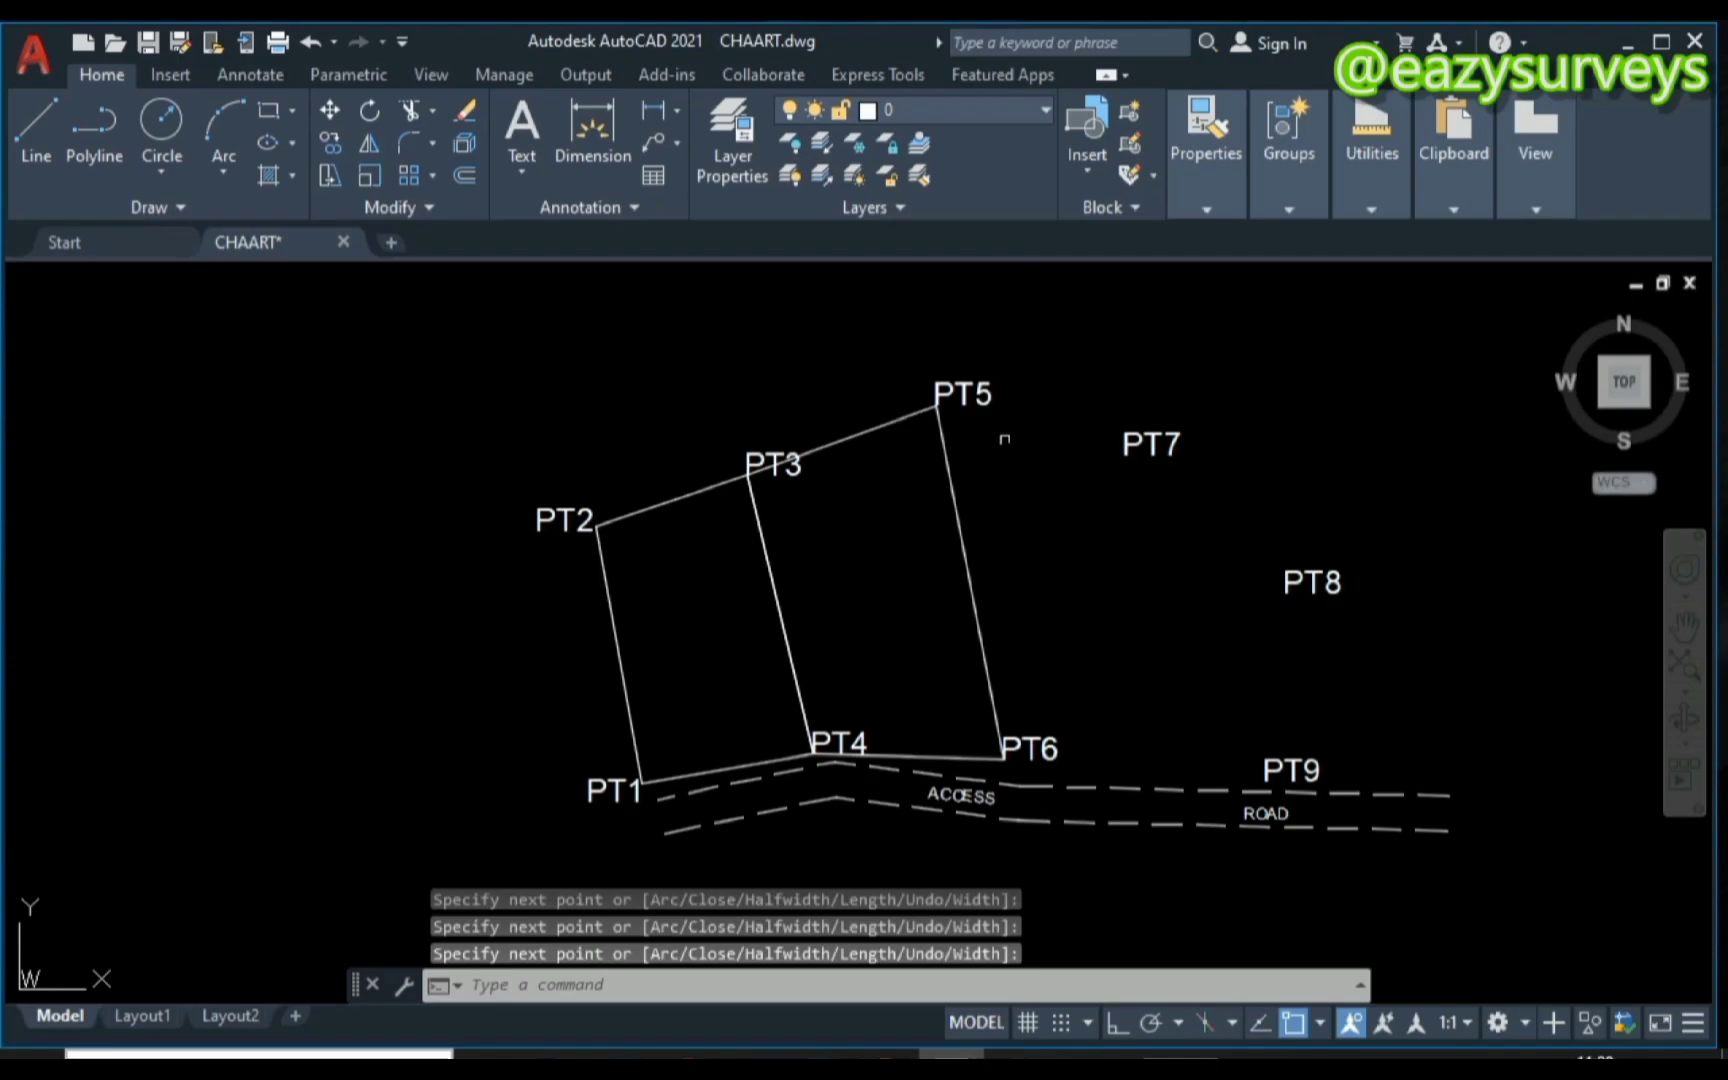
Draw the third parcel PT5-PT7-PT8-PT9-PT6 closed at PT5, then select the PT3 label.
key(Return)
click(936, 405)
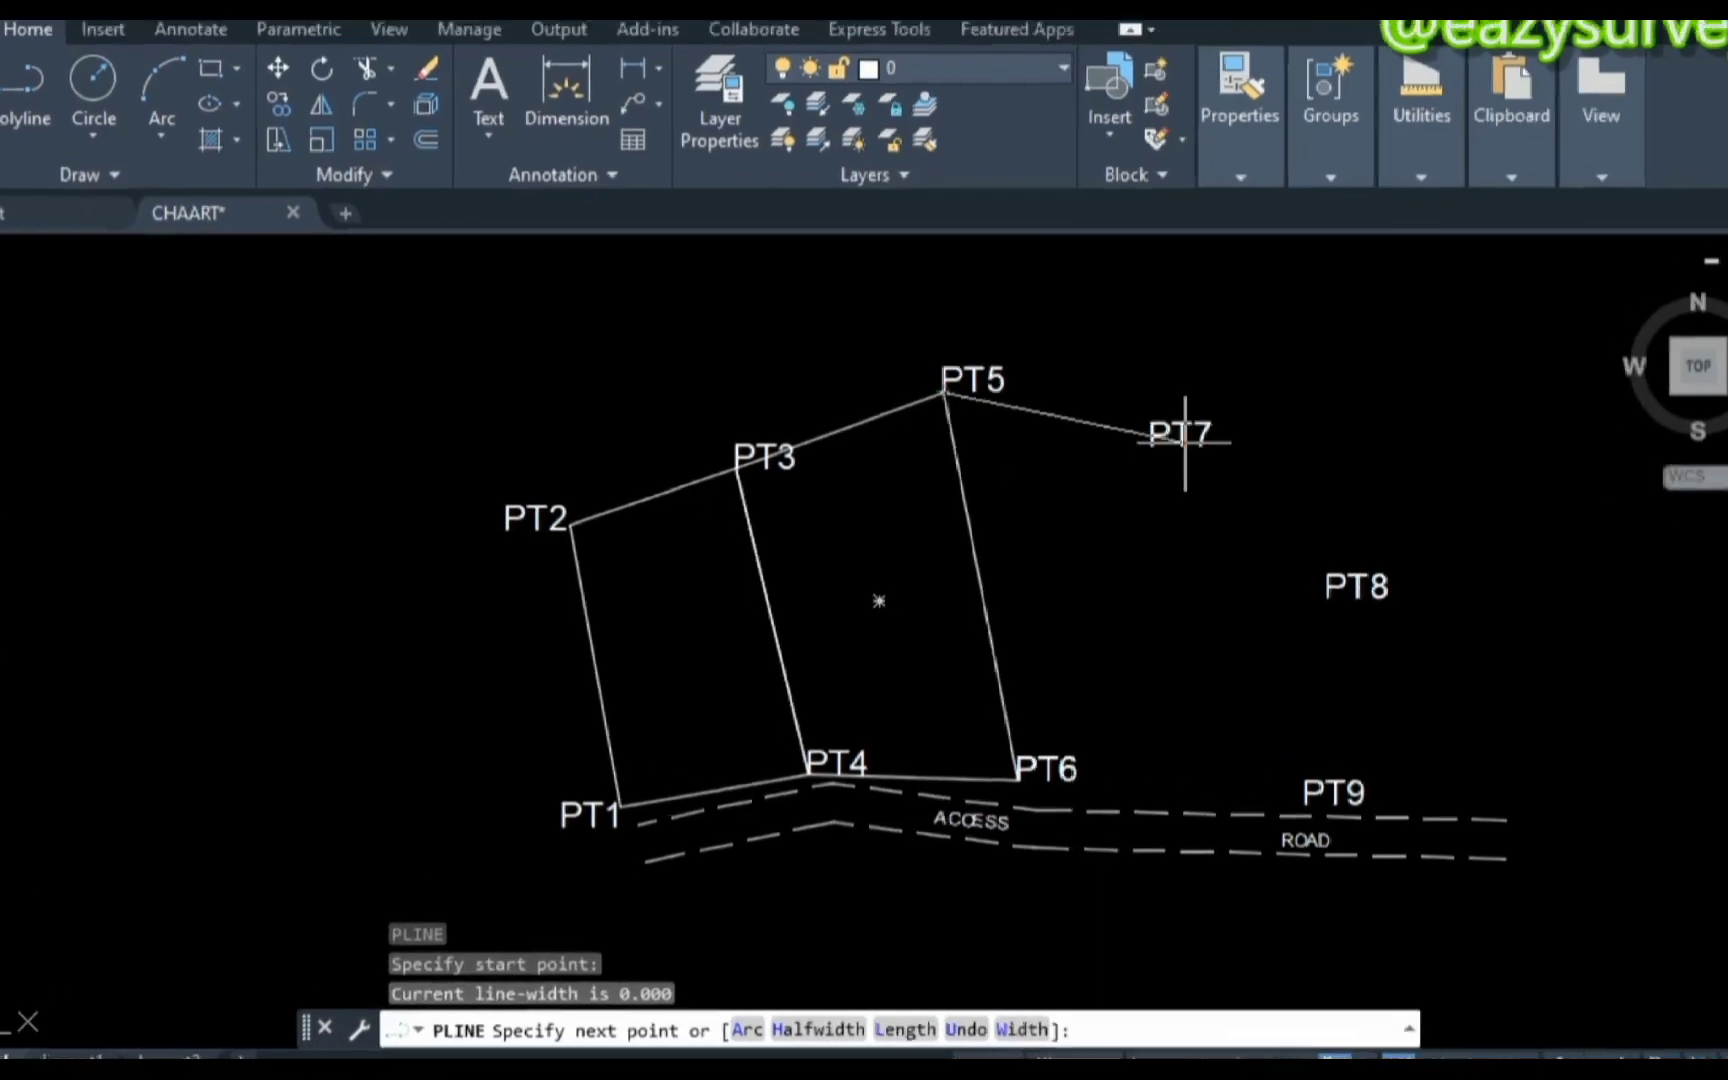
click(1126, 454)
click(1560, 630)
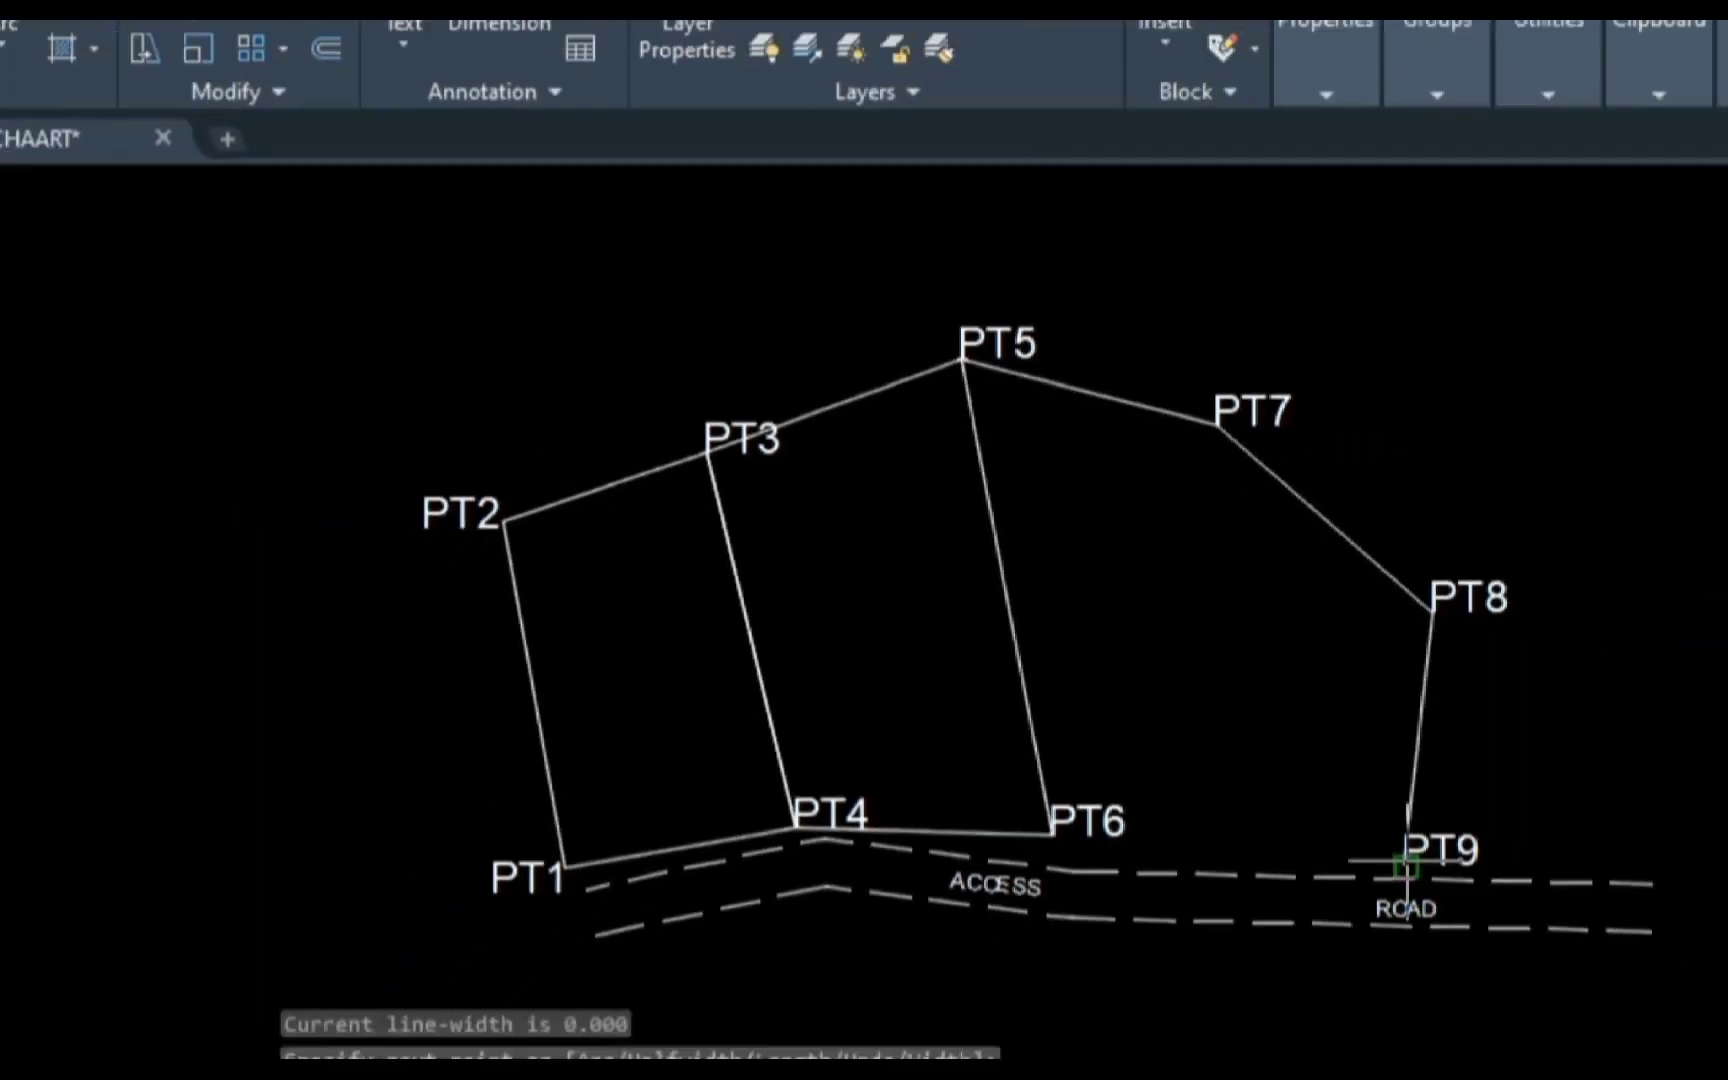
click(1407, 868)
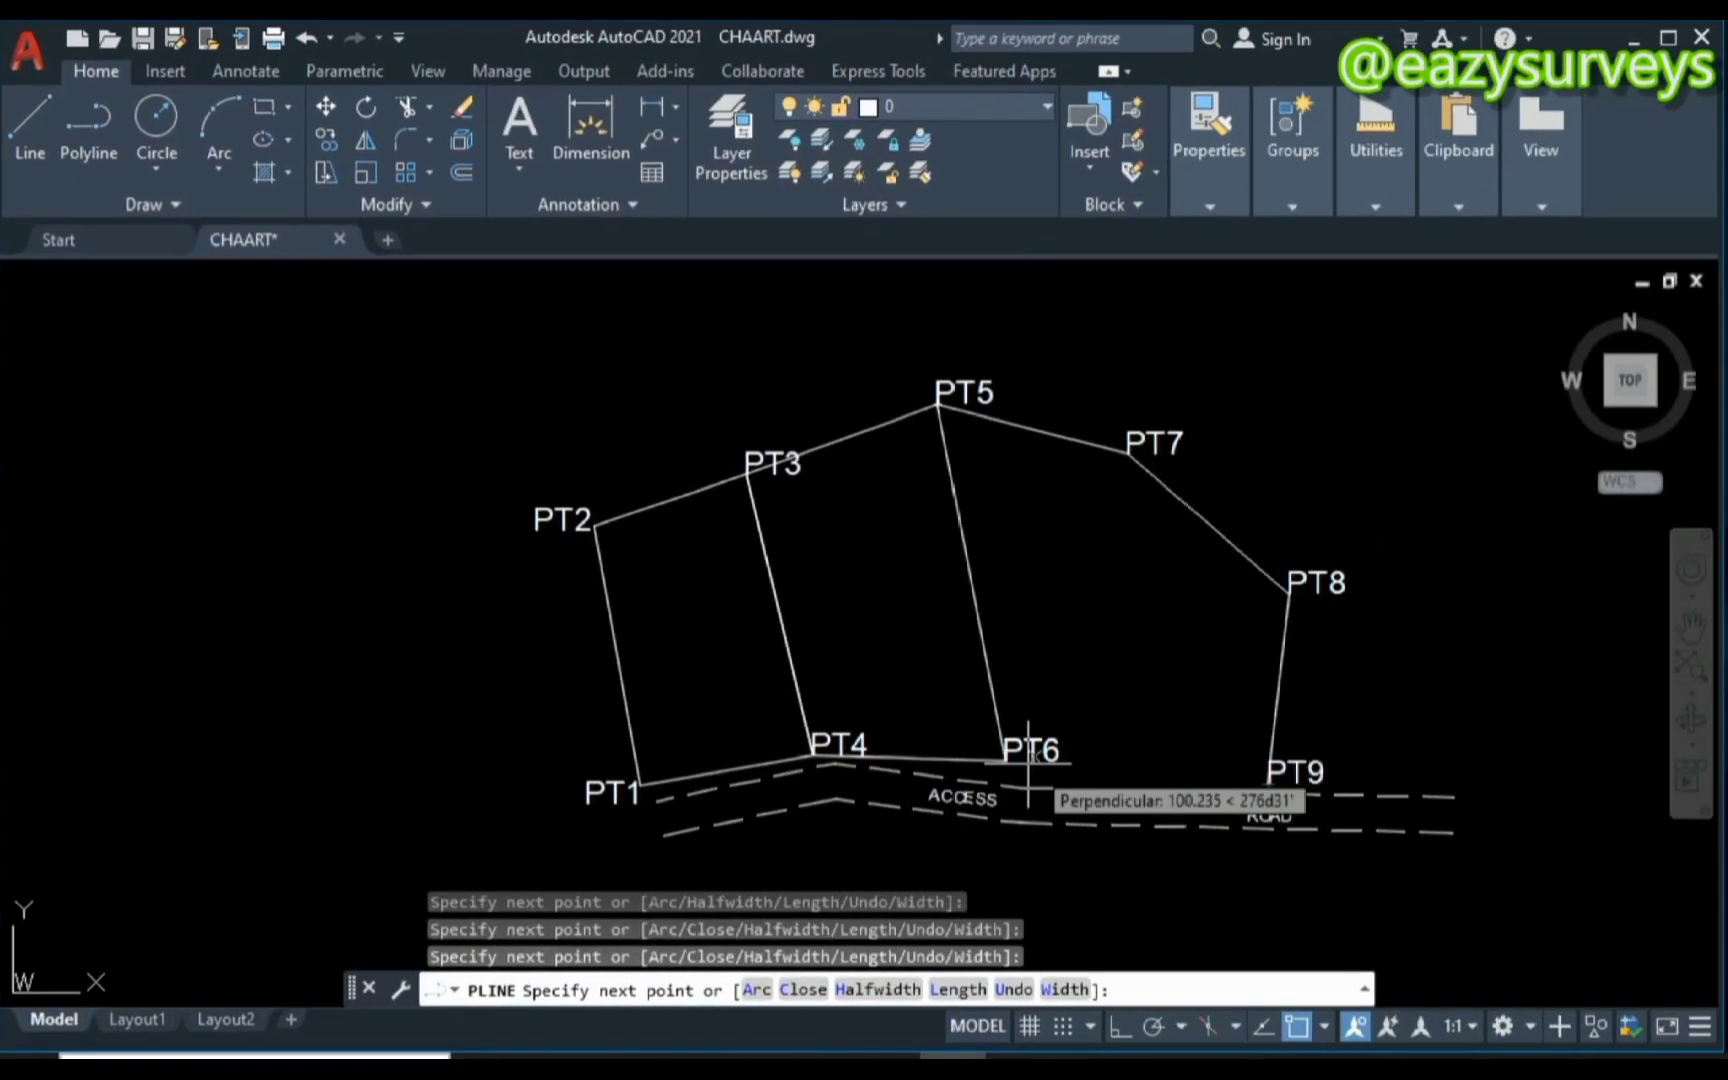
click(1050, 833)
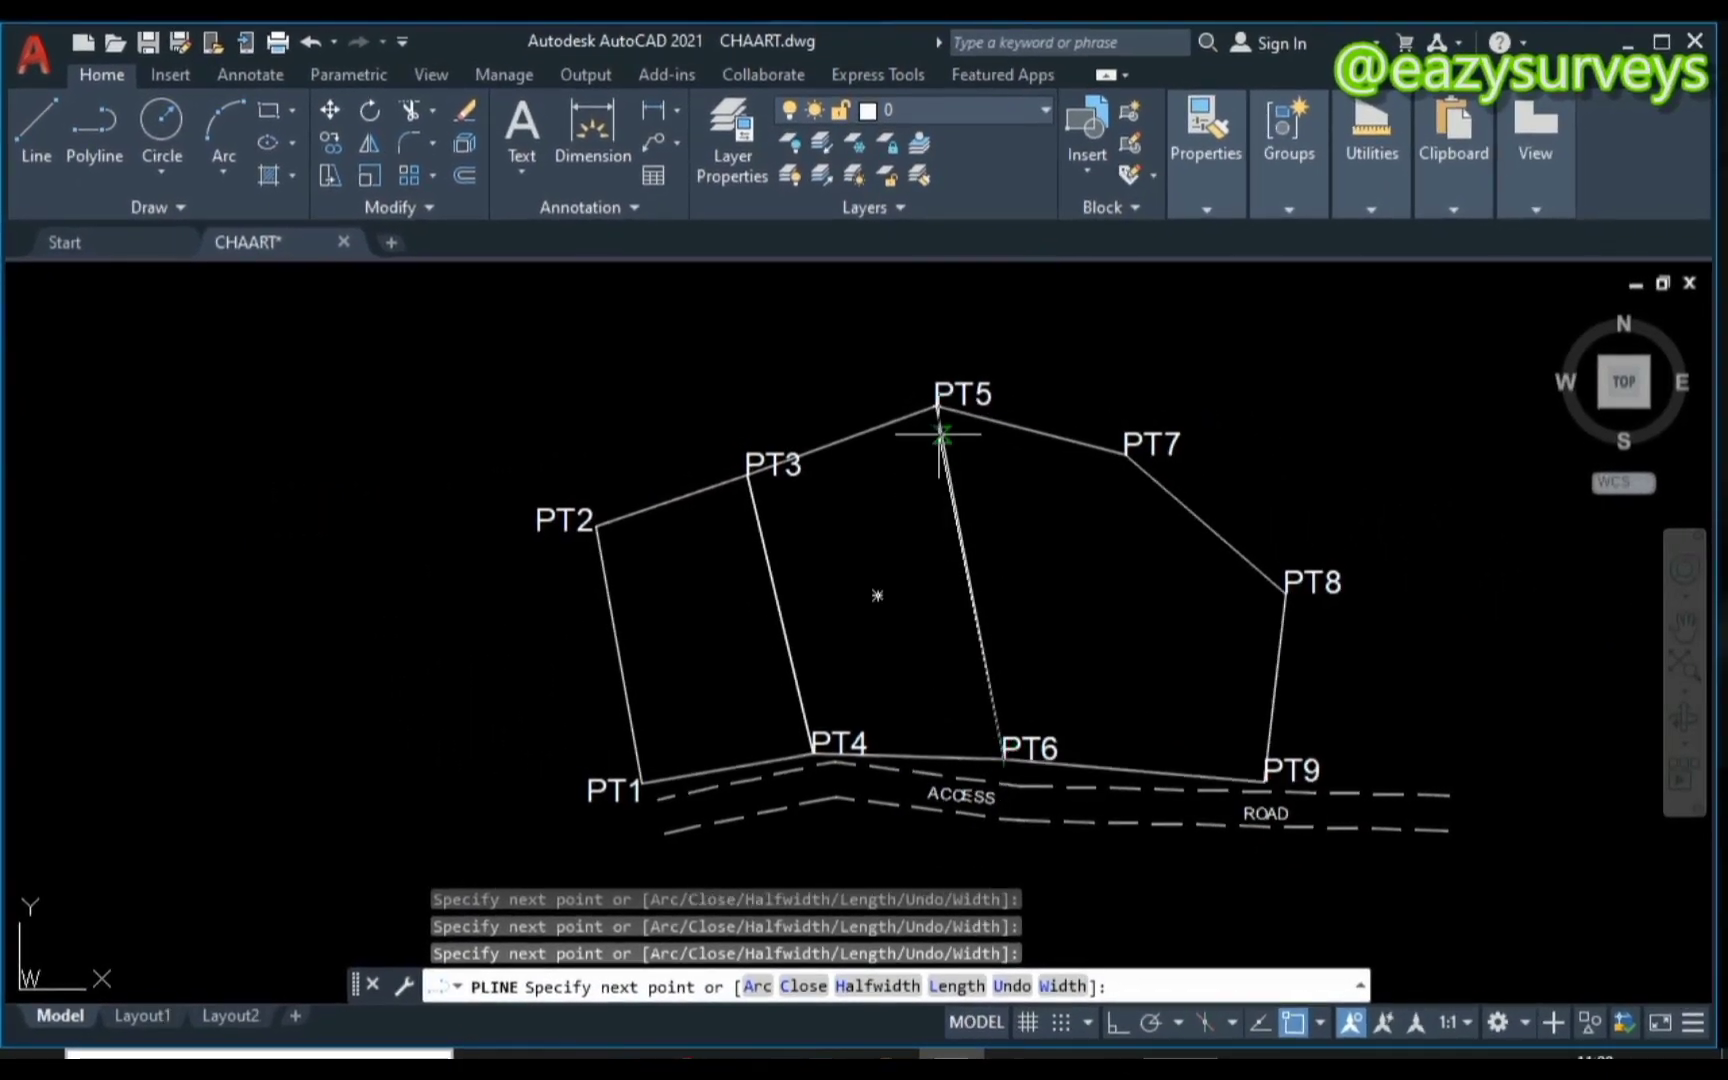
click(940, 434)
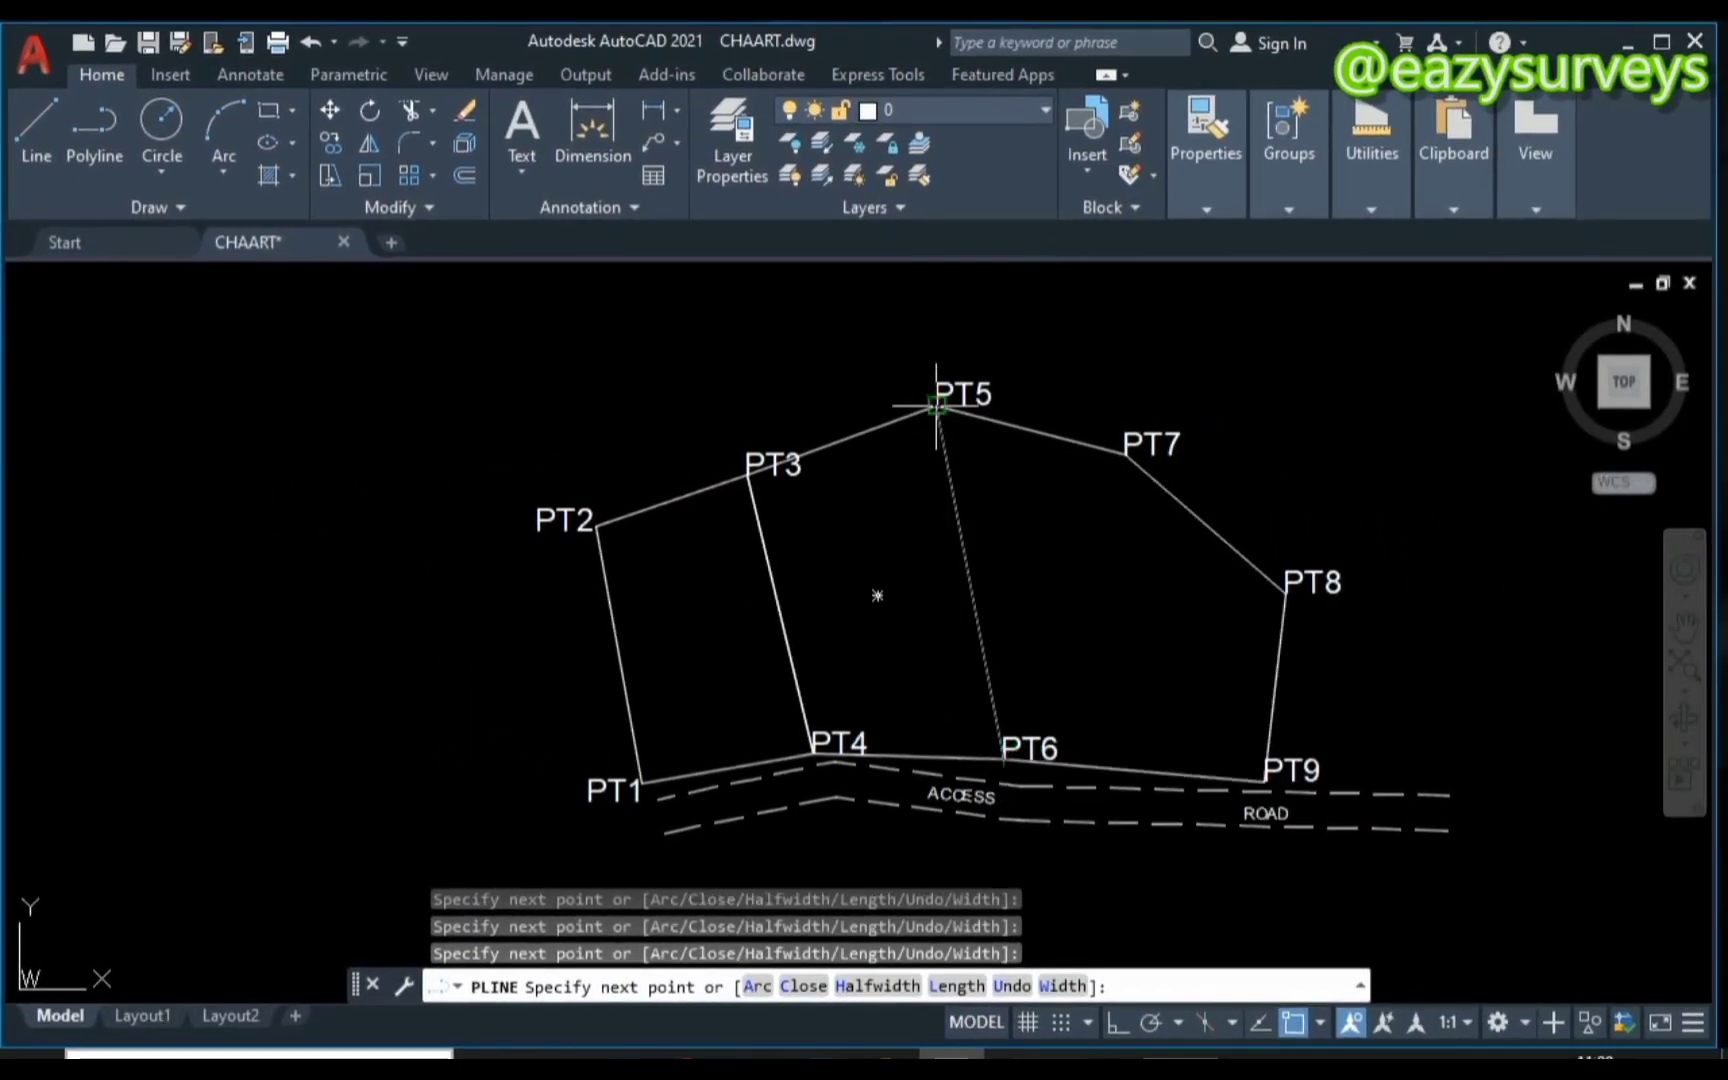
key(Return)
key(Escape)
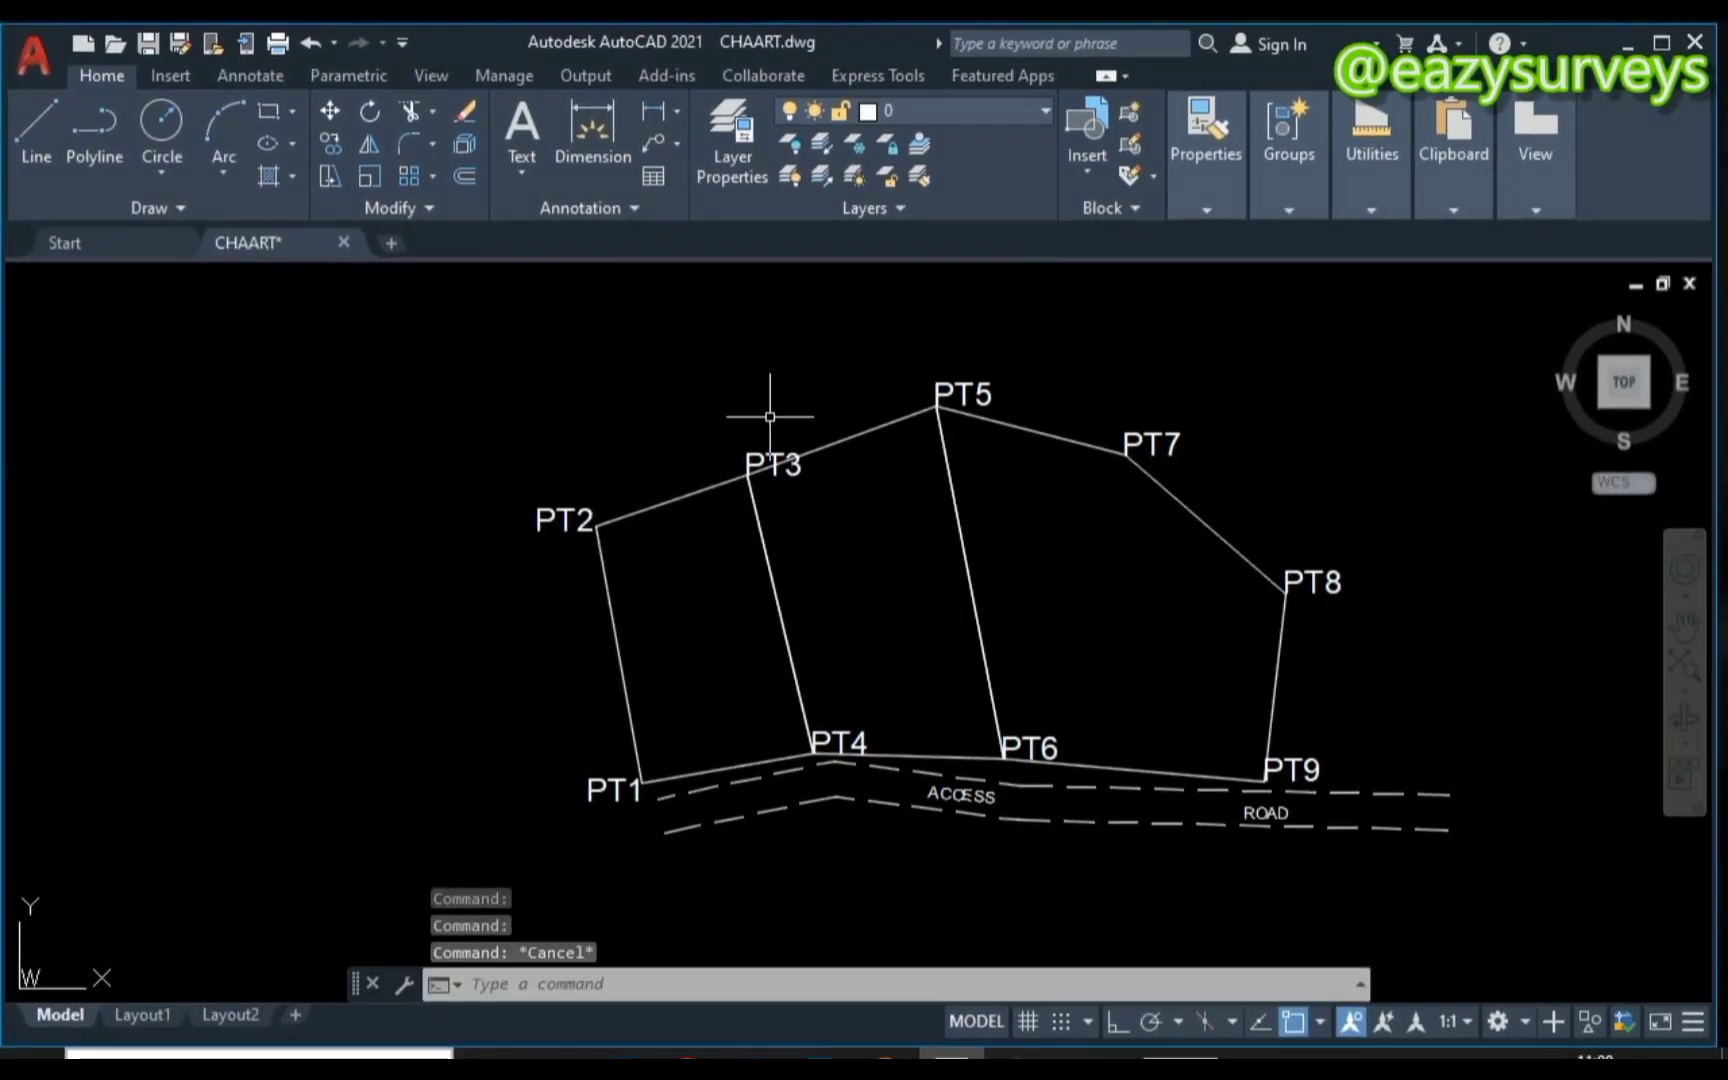
click(766, 456)
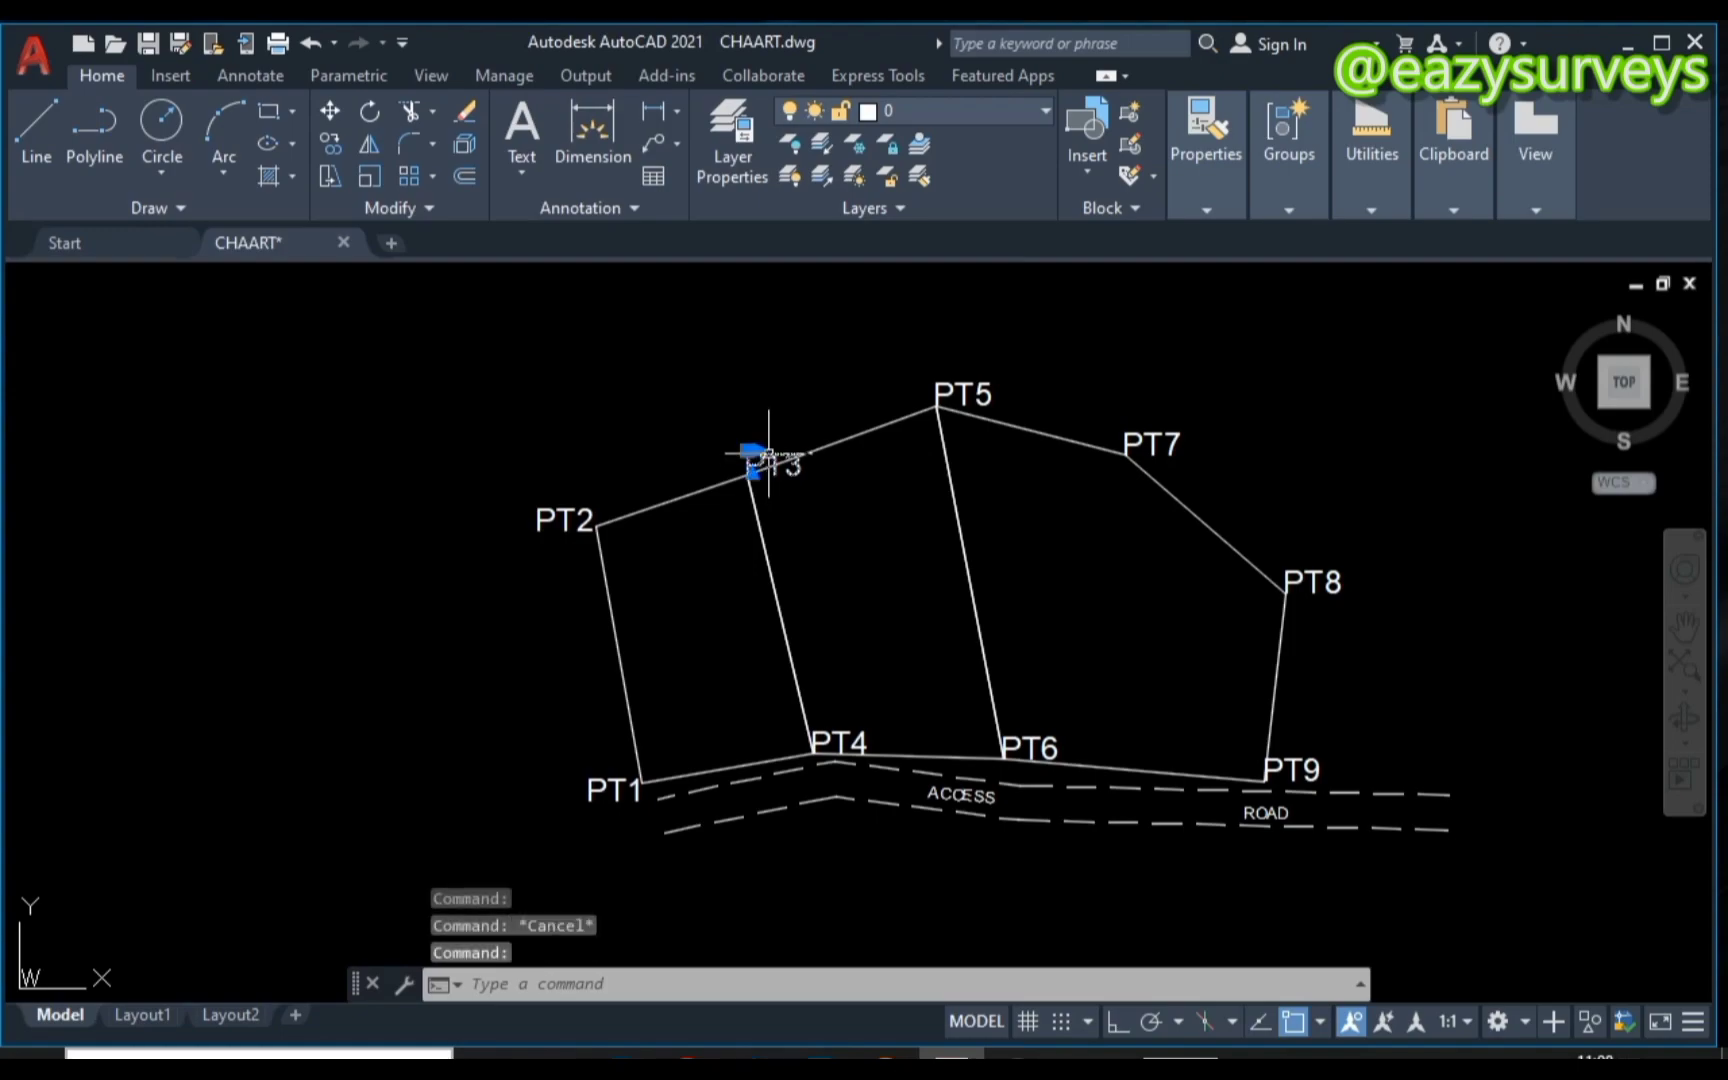
Nudge the PT3 label slightly up-left off the boundary lines and save the CHAART drawing.
click(752, 455)
click(740, 455)
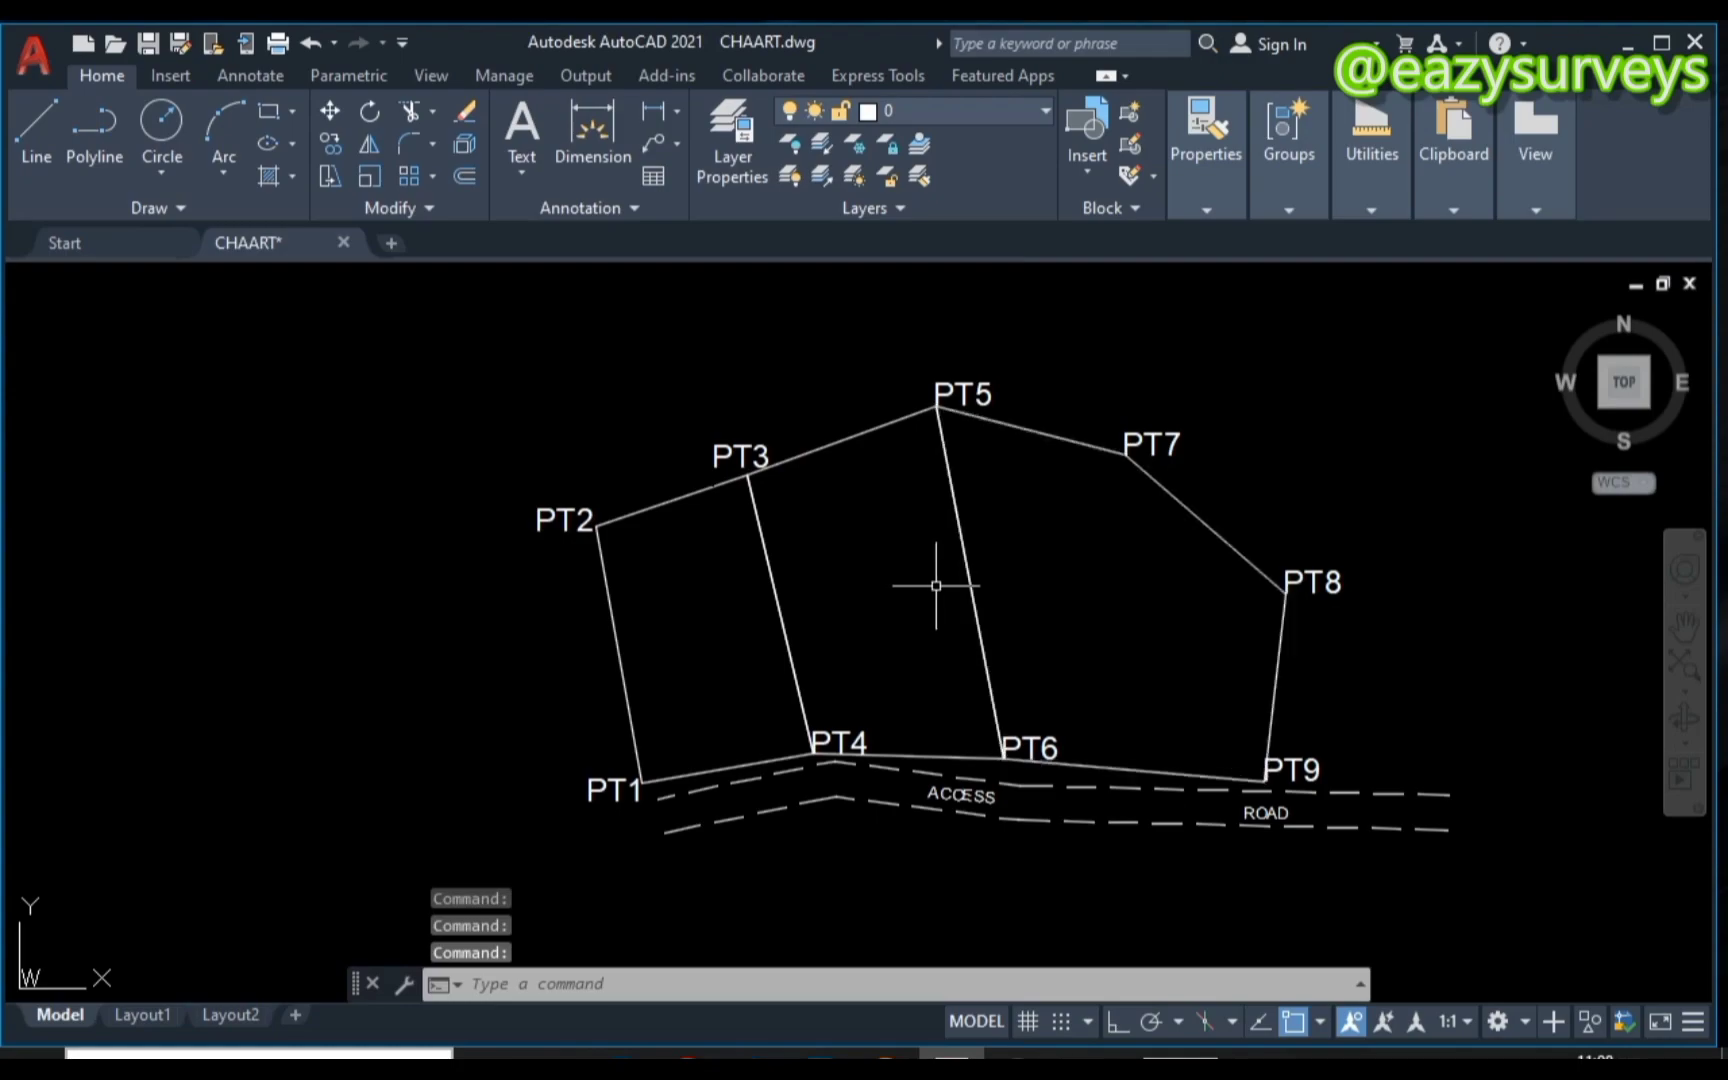
key(ctrl+s)
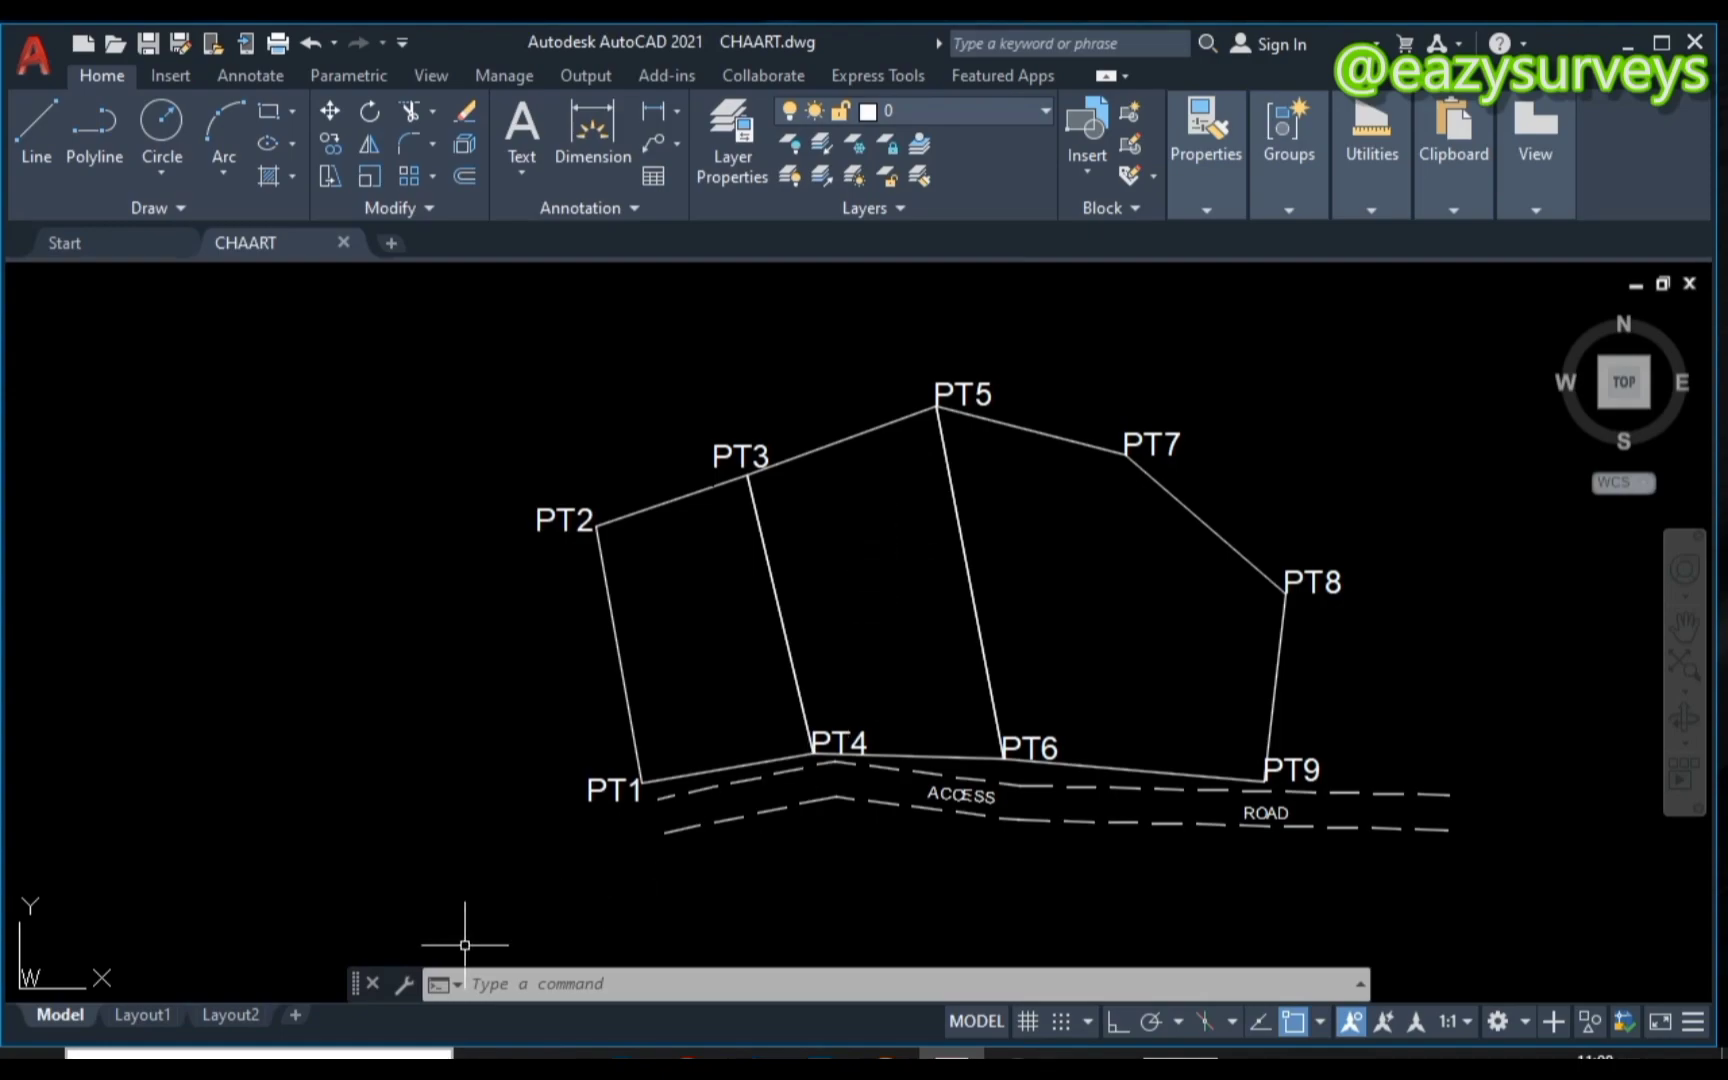
click(512, 980)
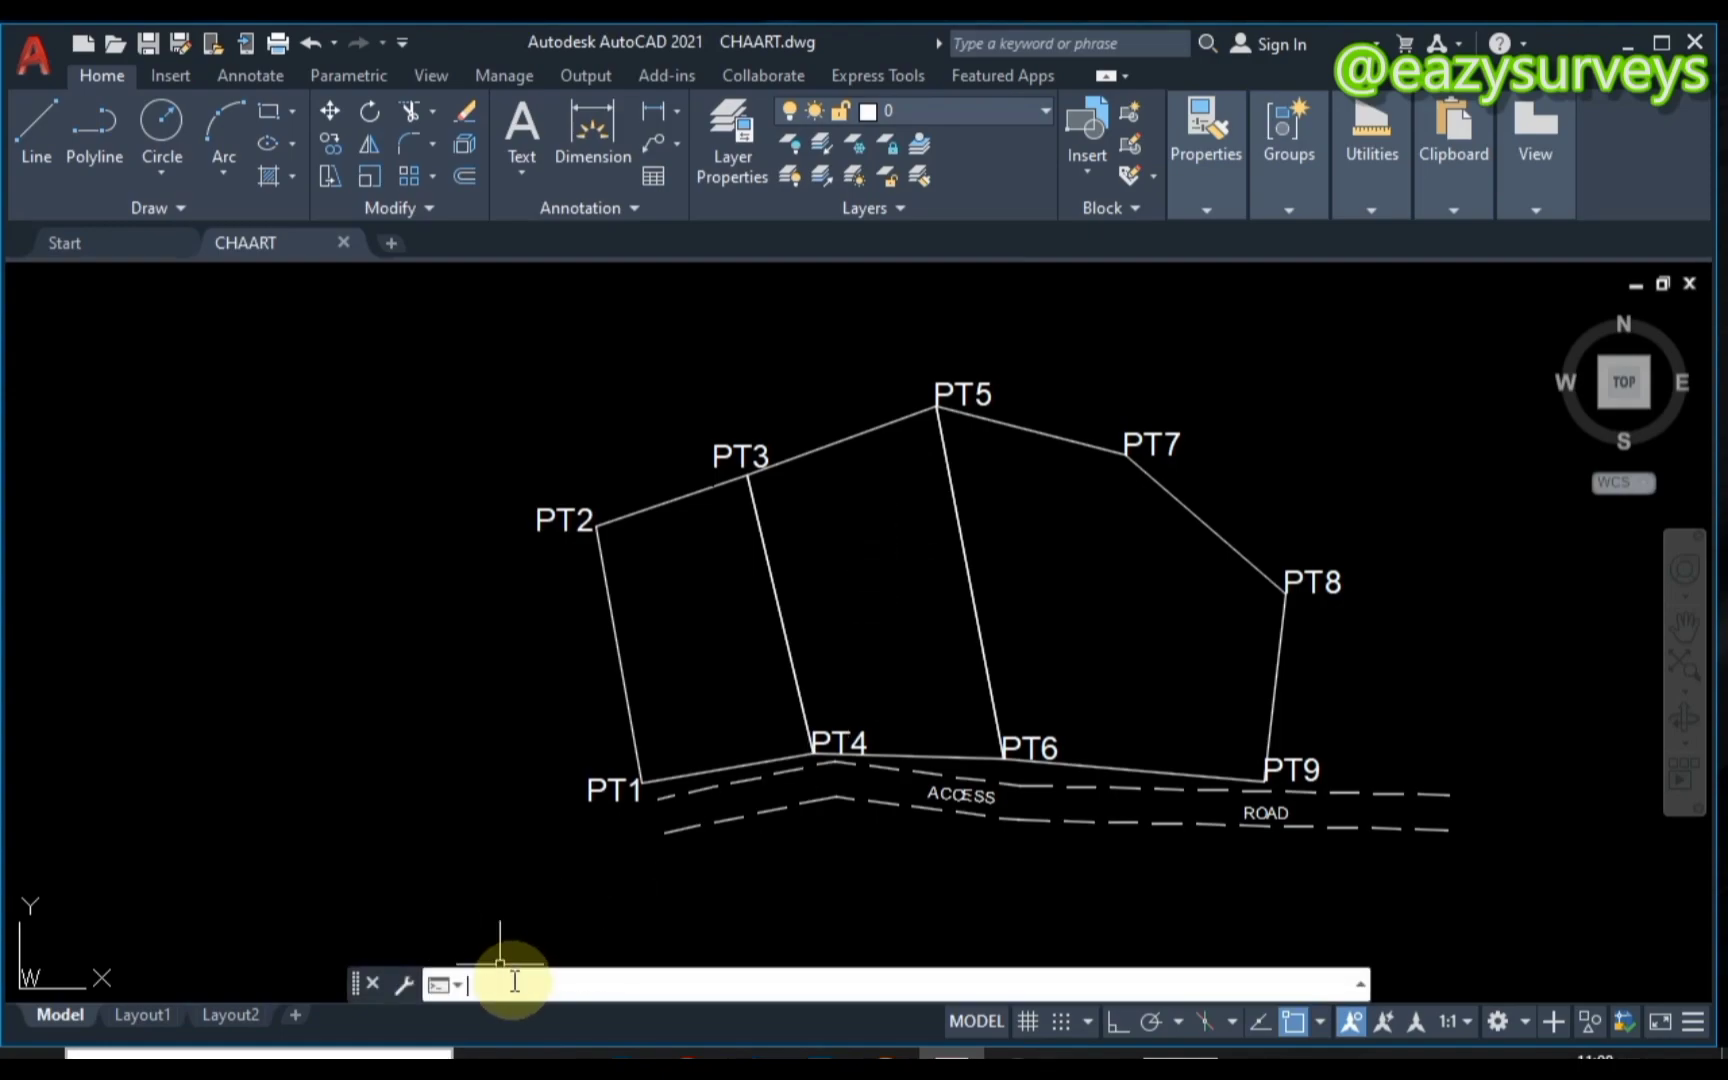
Load the dynarea.vlx routine from the Lisps folder through APPLOAD.
text(AP)
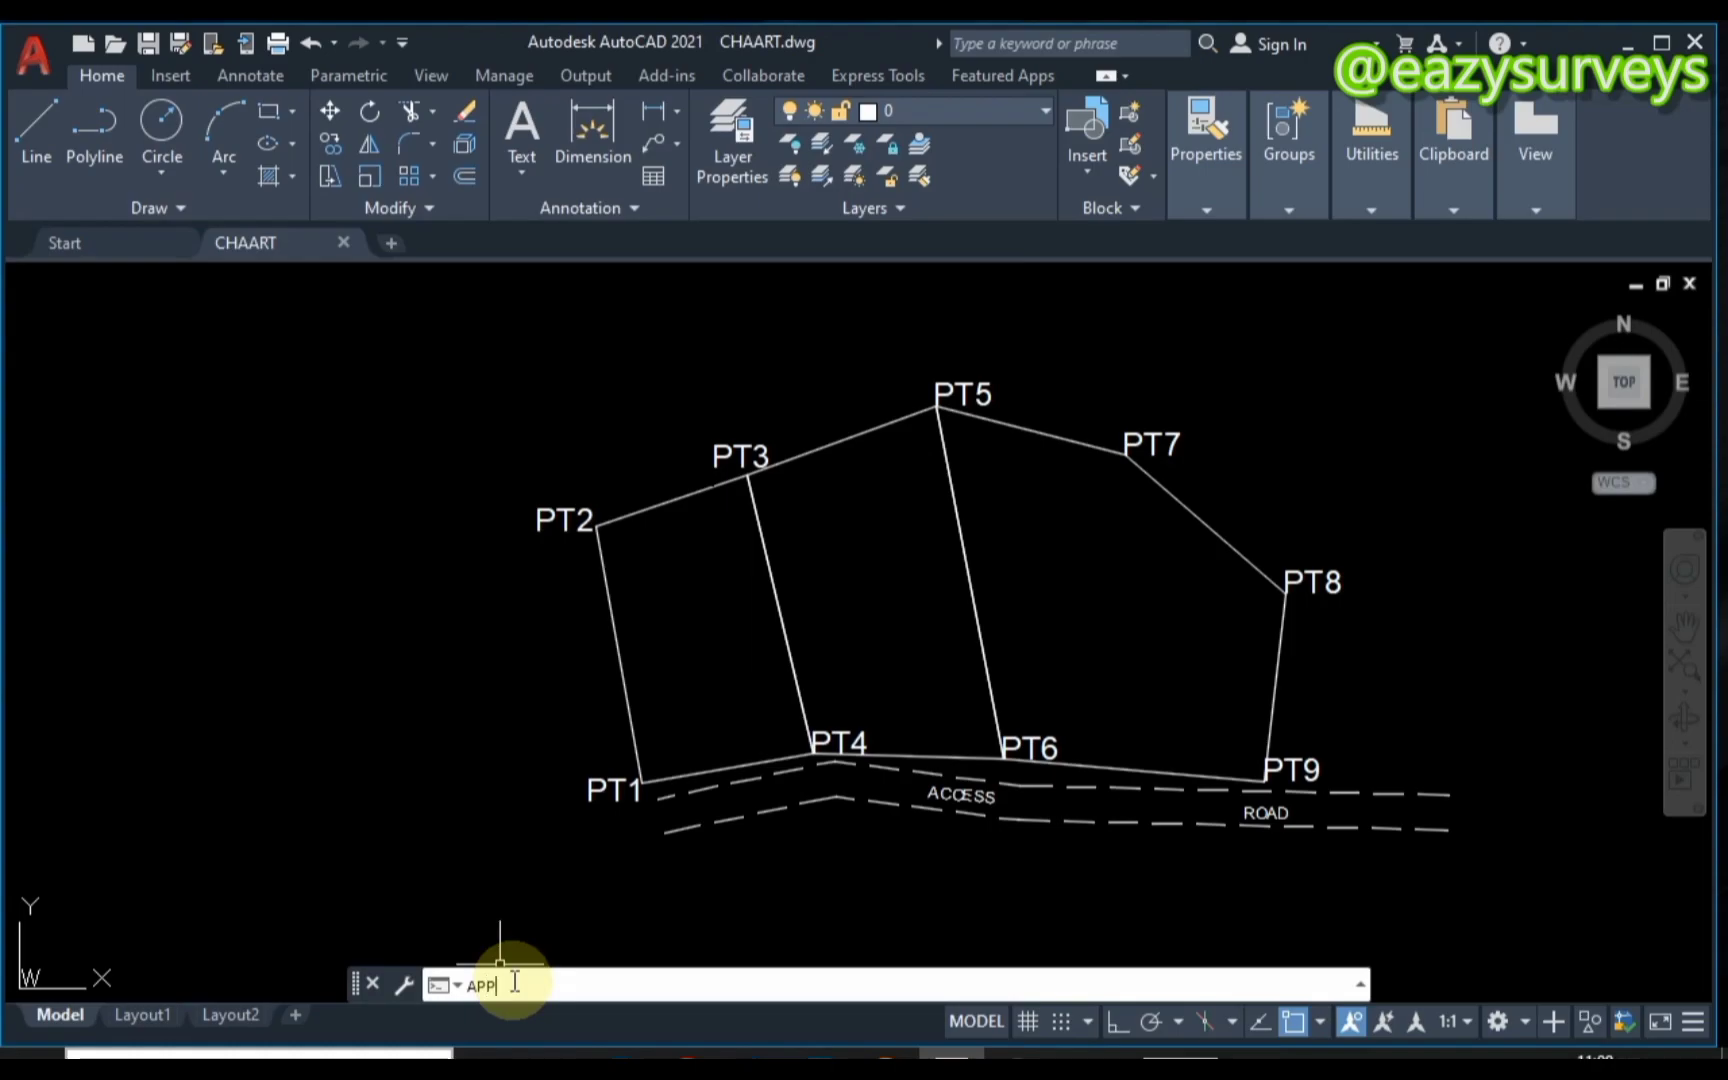
text(P)
key(Return)
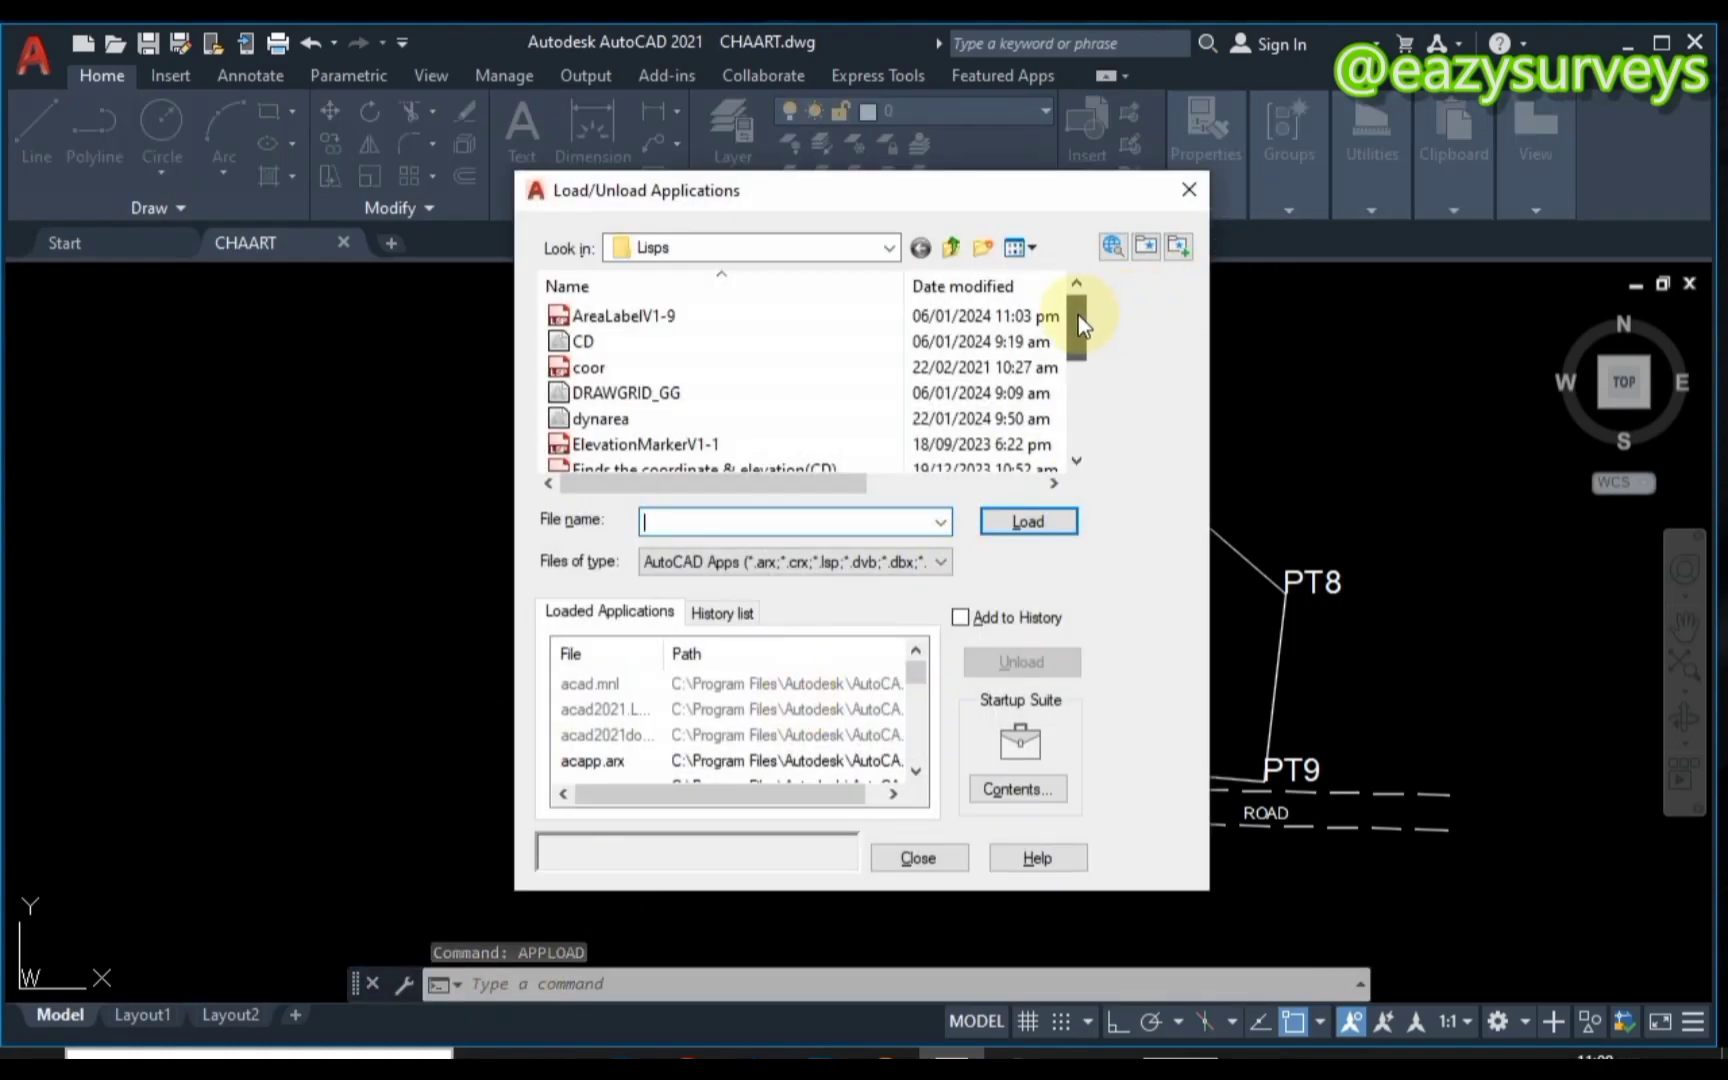
drag(1079, 315, 1095, 402)
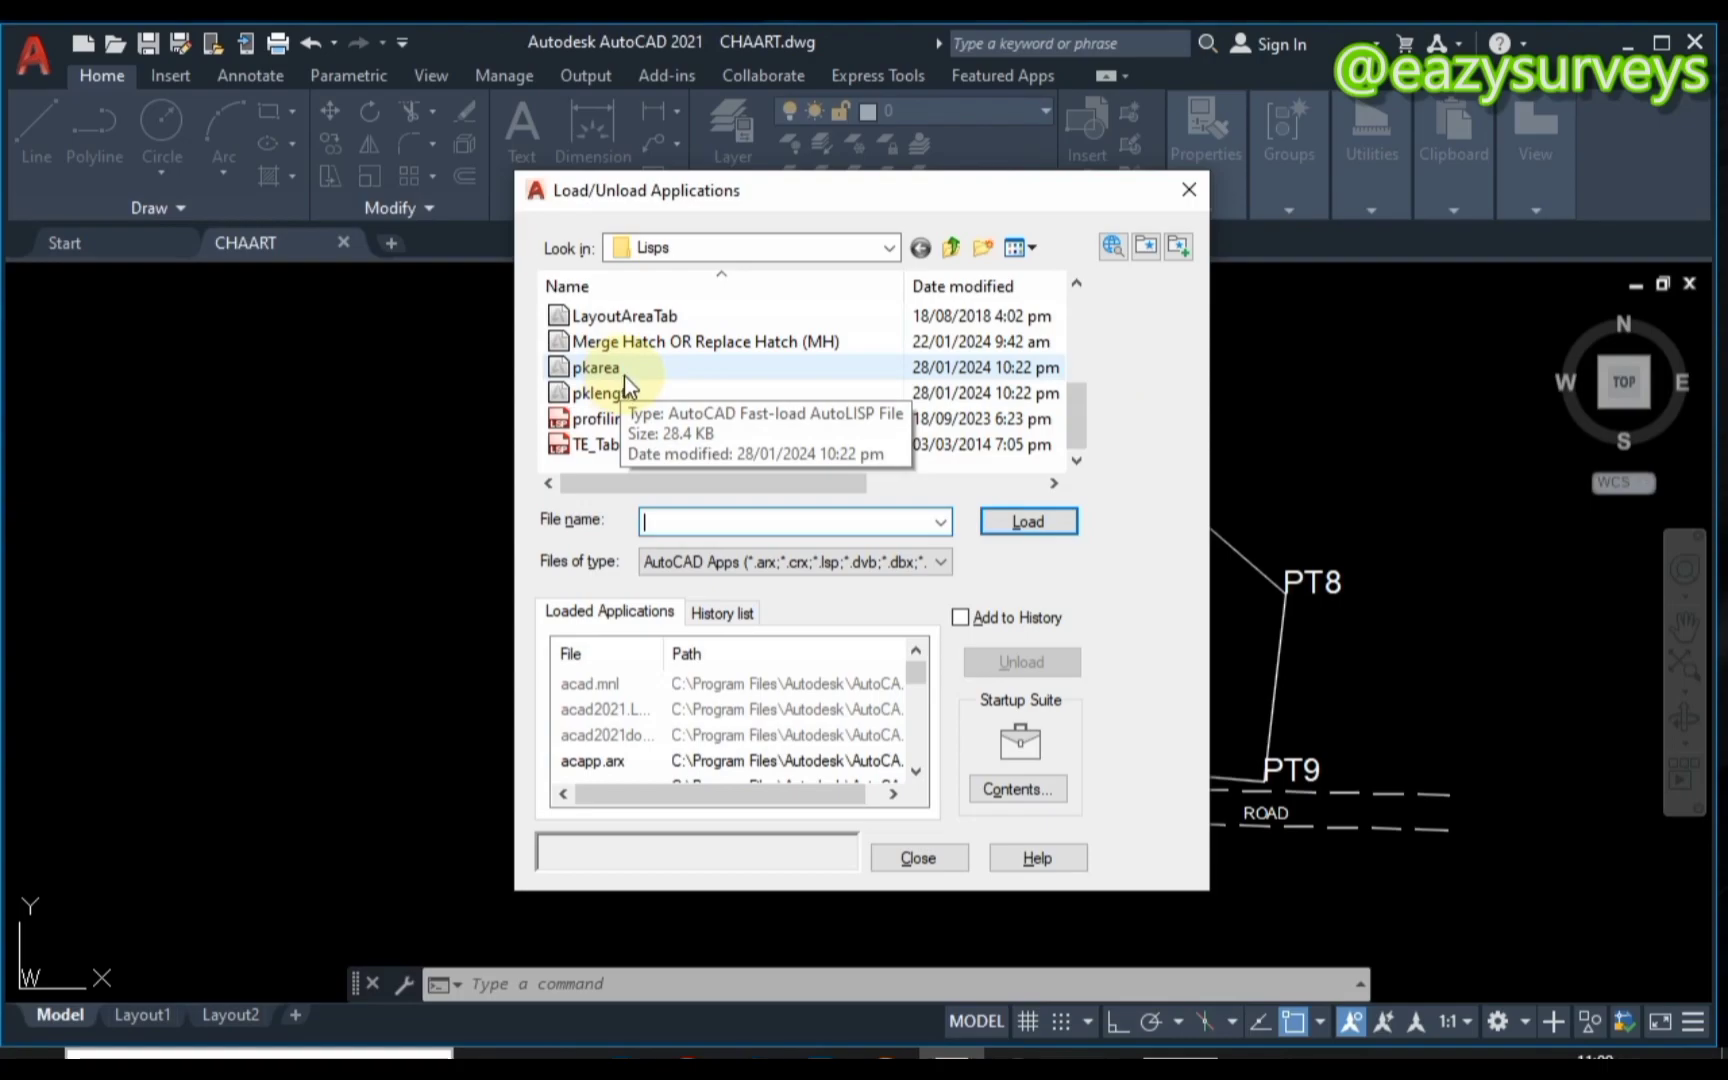
scroll(624, 377, up, 3)
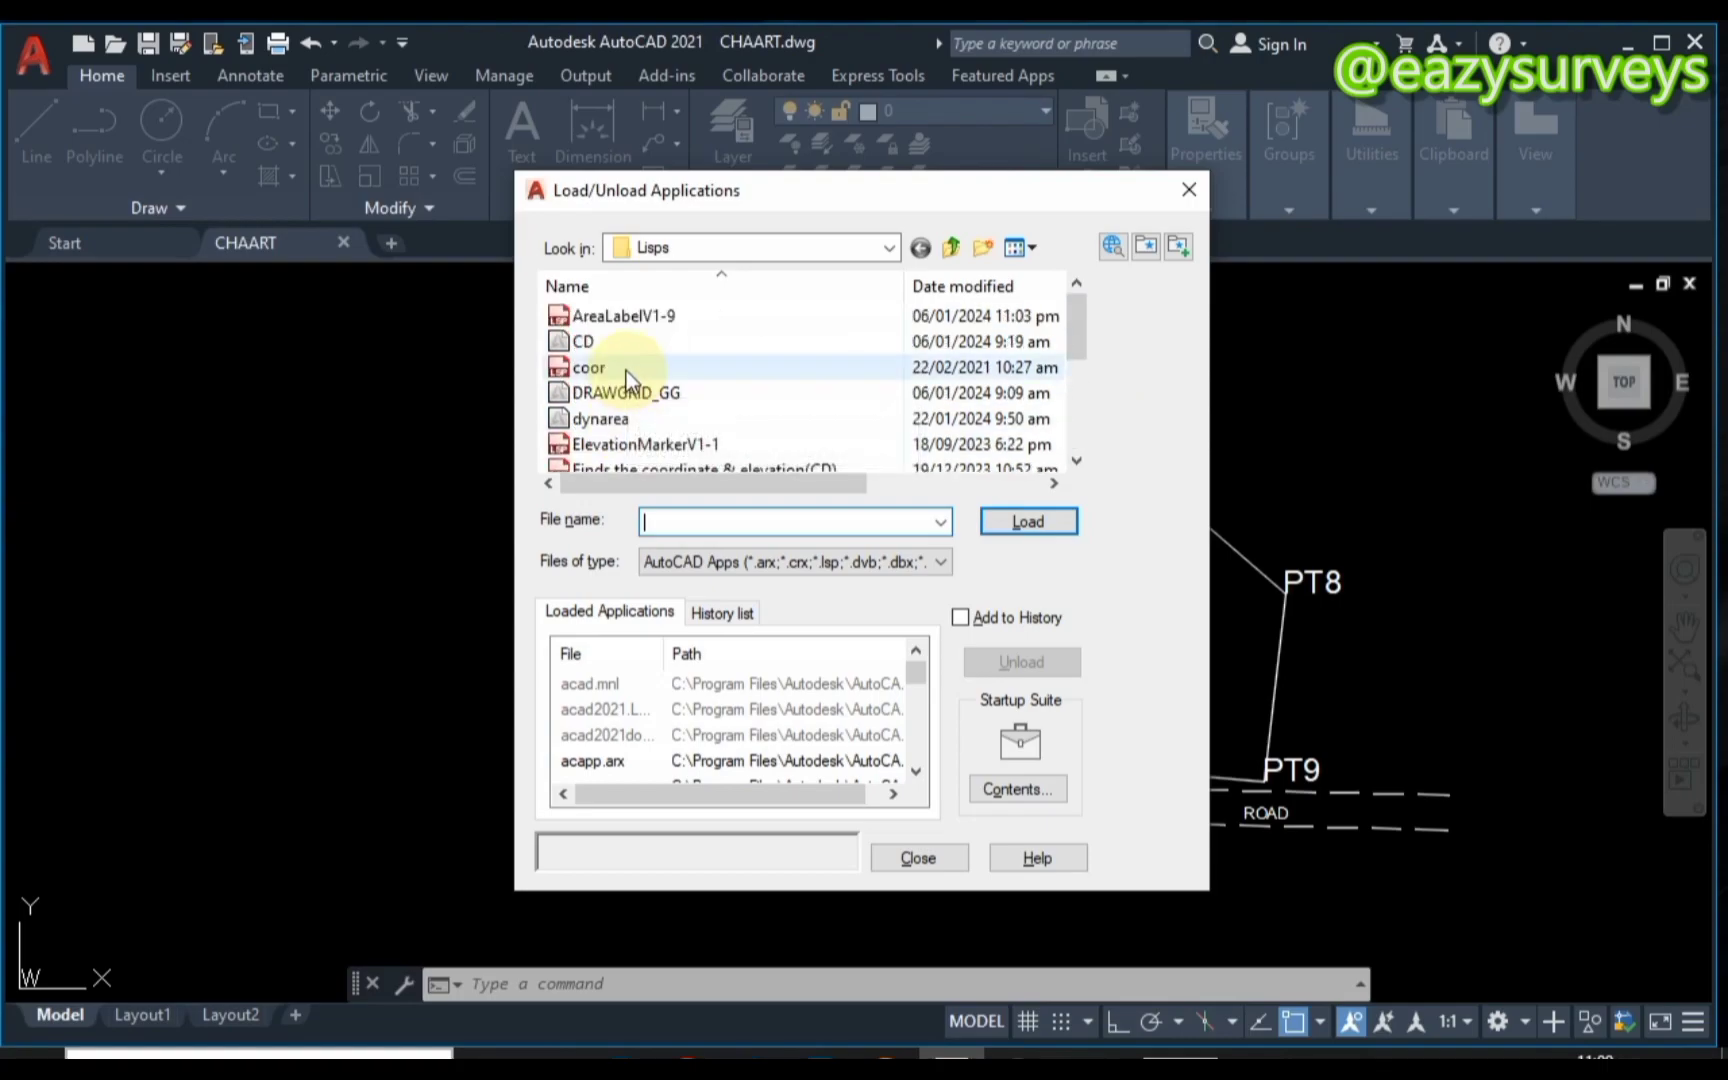
click(616, 423)
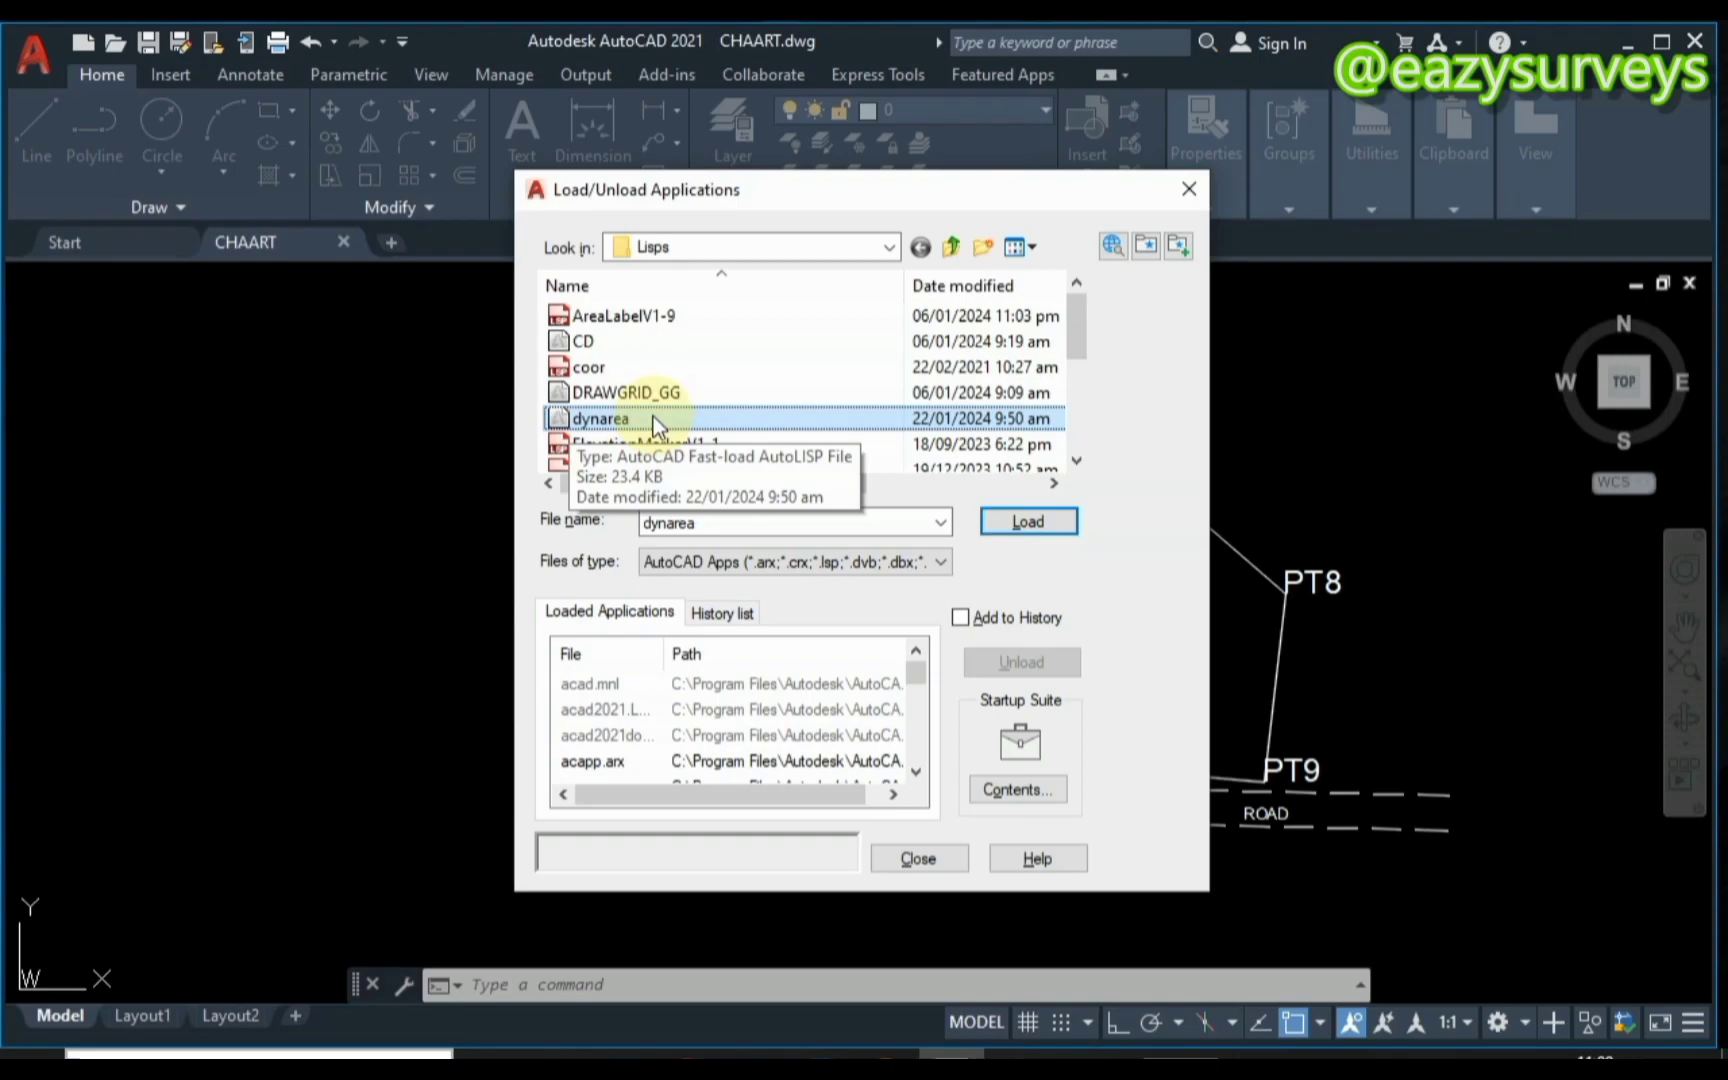
click(1031, 522)
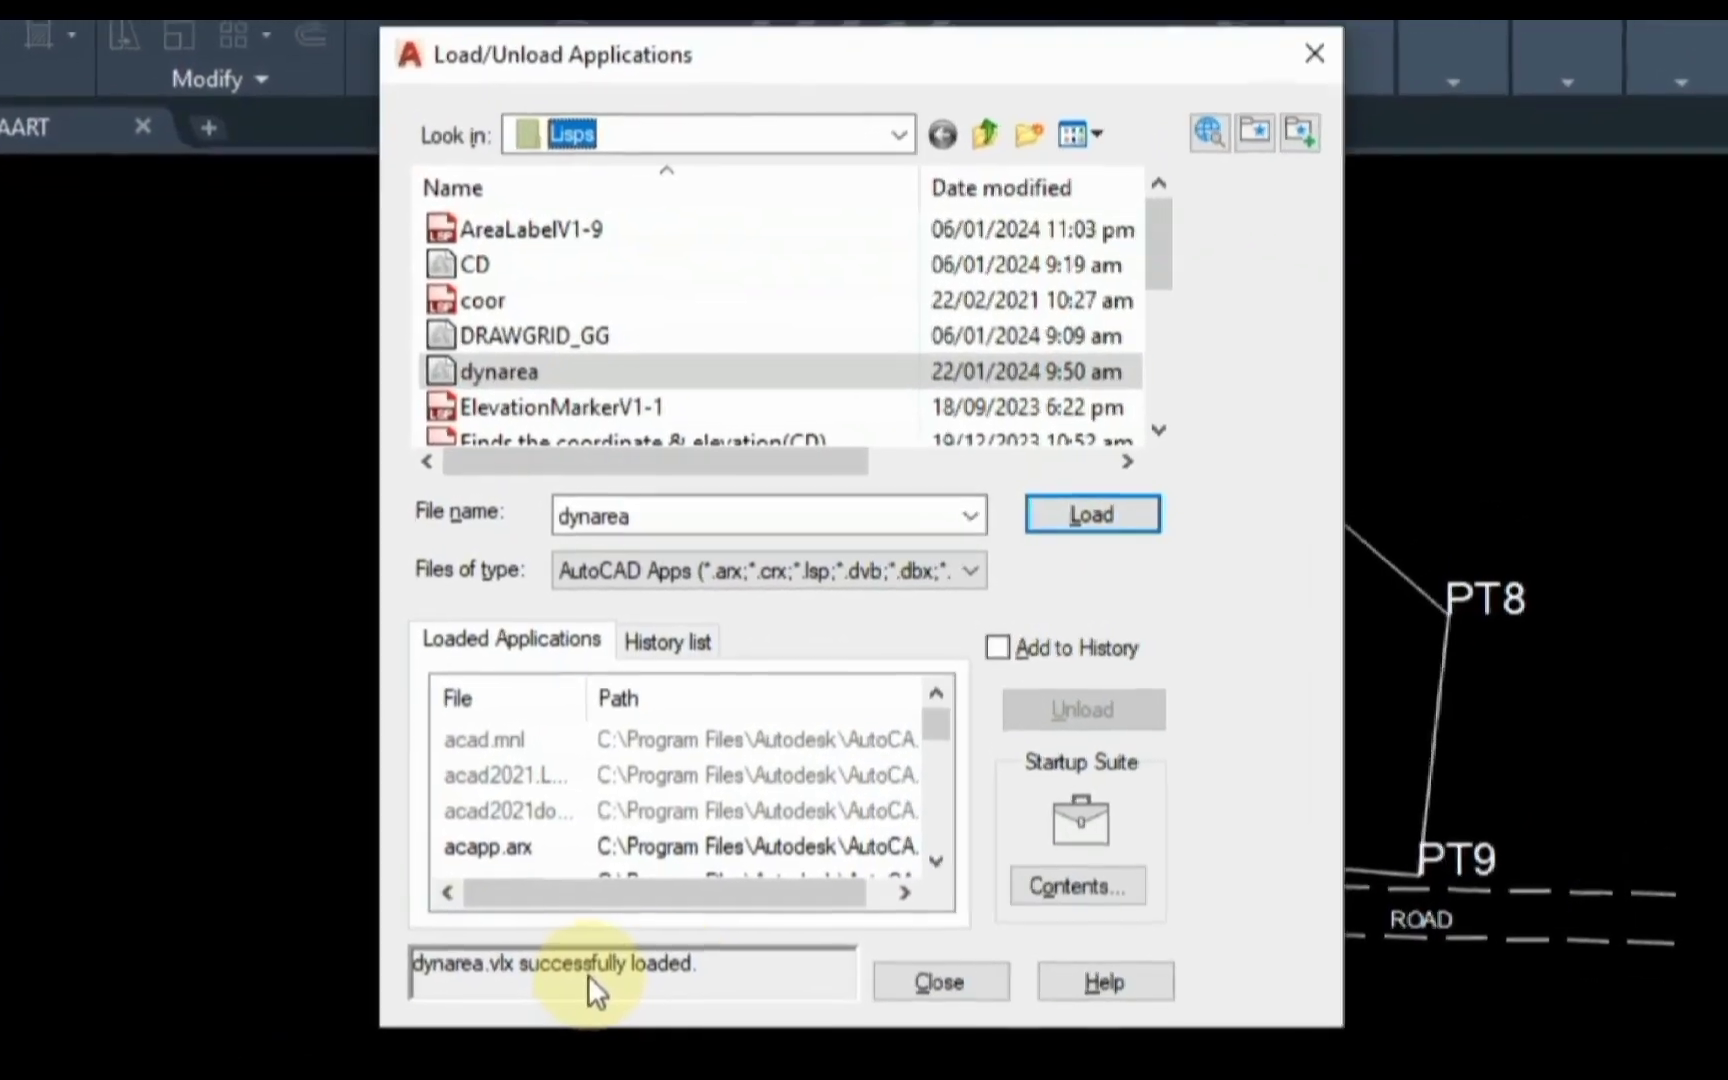
Close the loader, run DYNAREA and read the first parcel's area of 8511.54 m2.
click(1005, 1012)
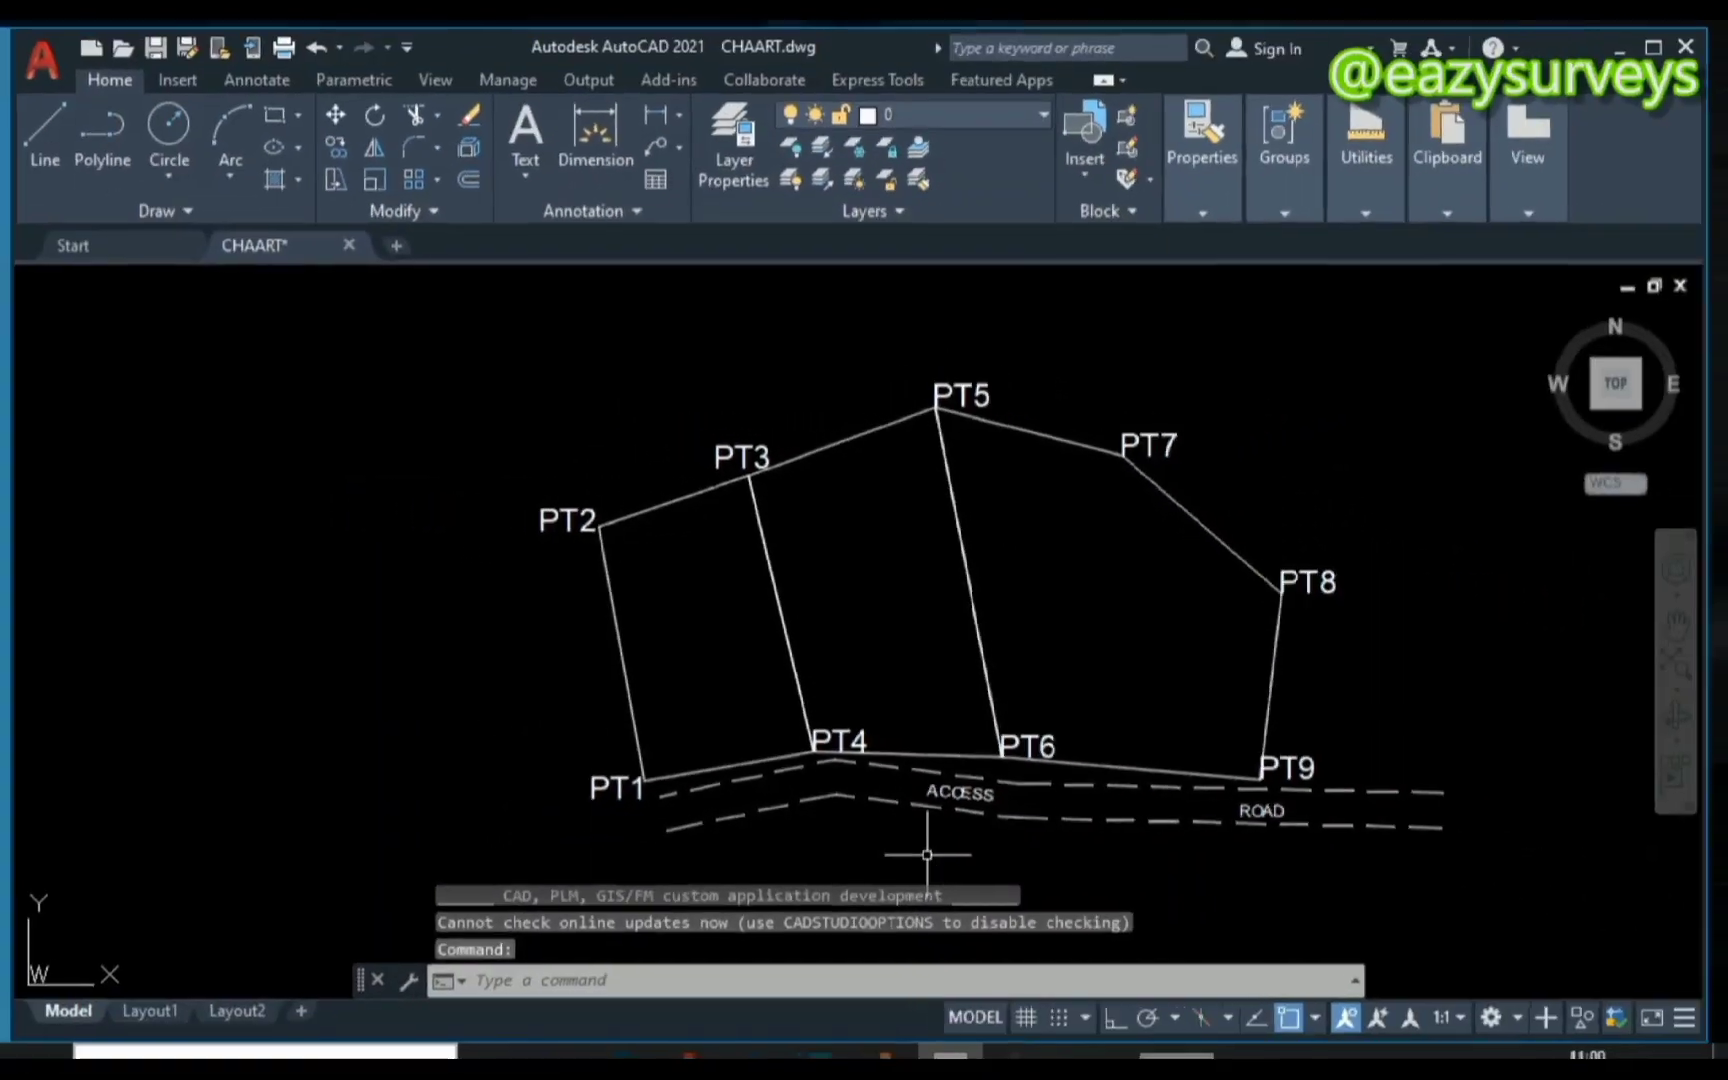
click(572, 983)
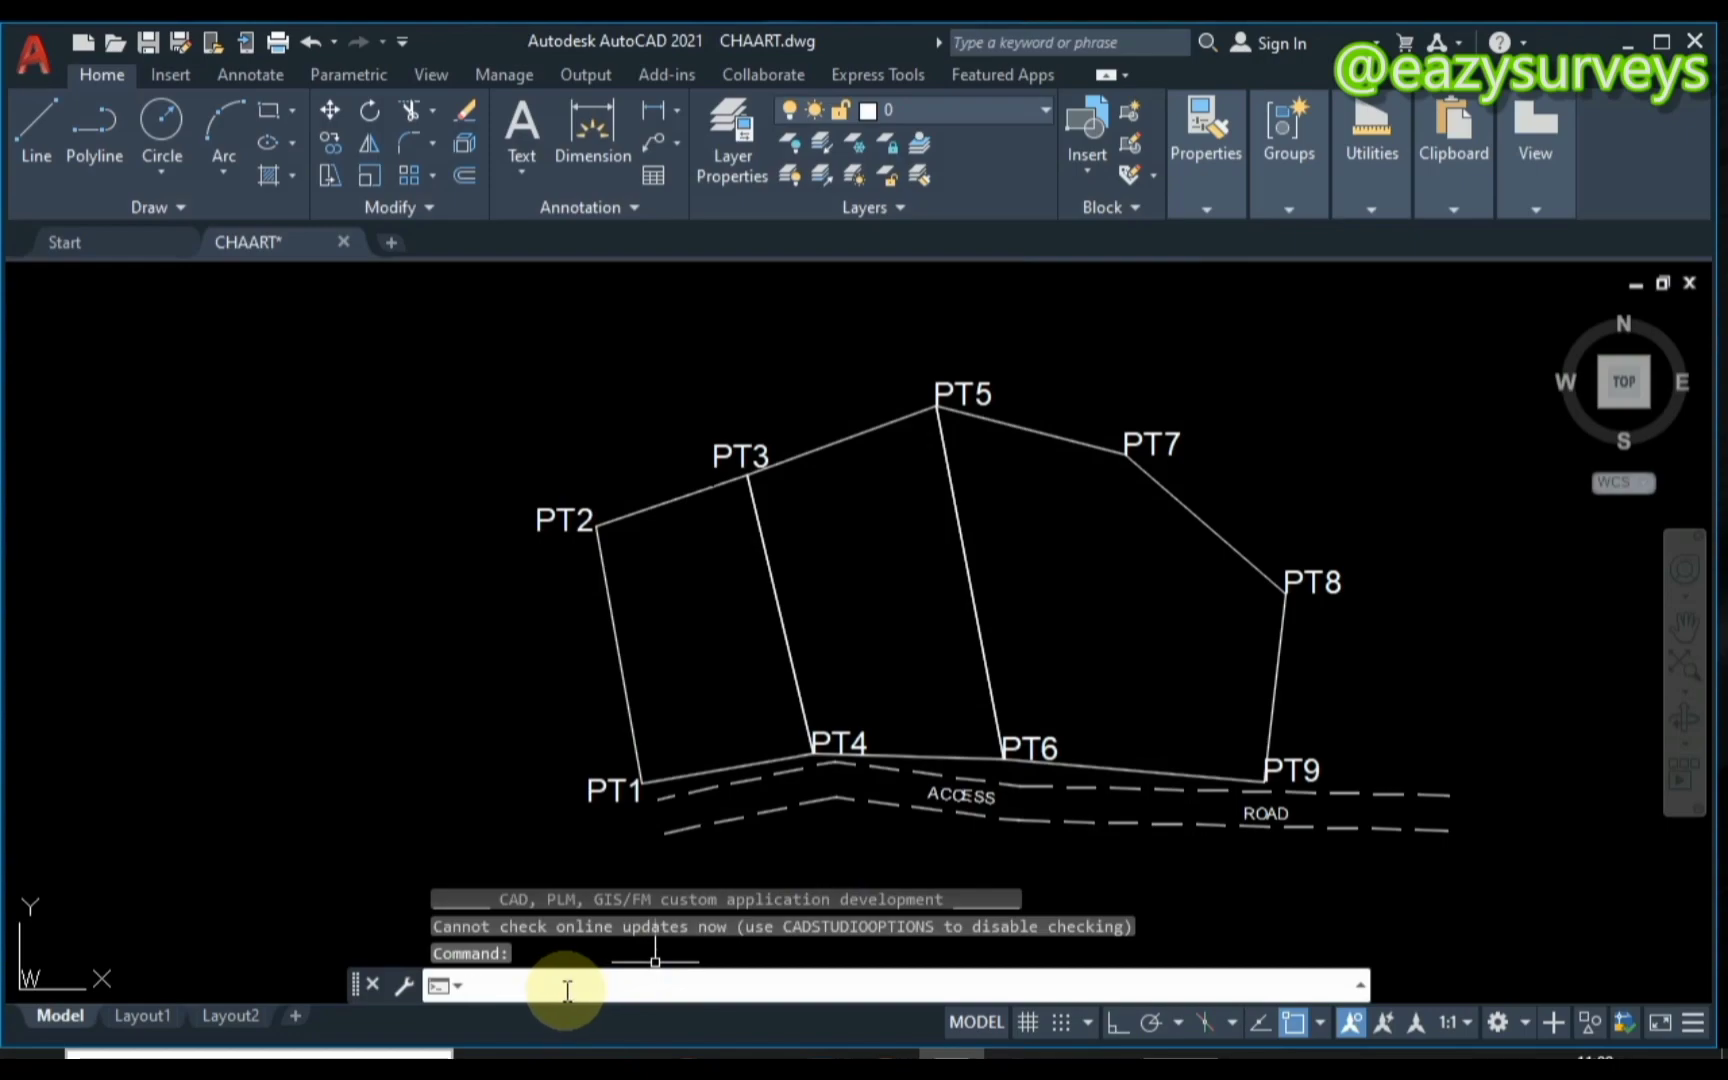
text(DYNAREA)
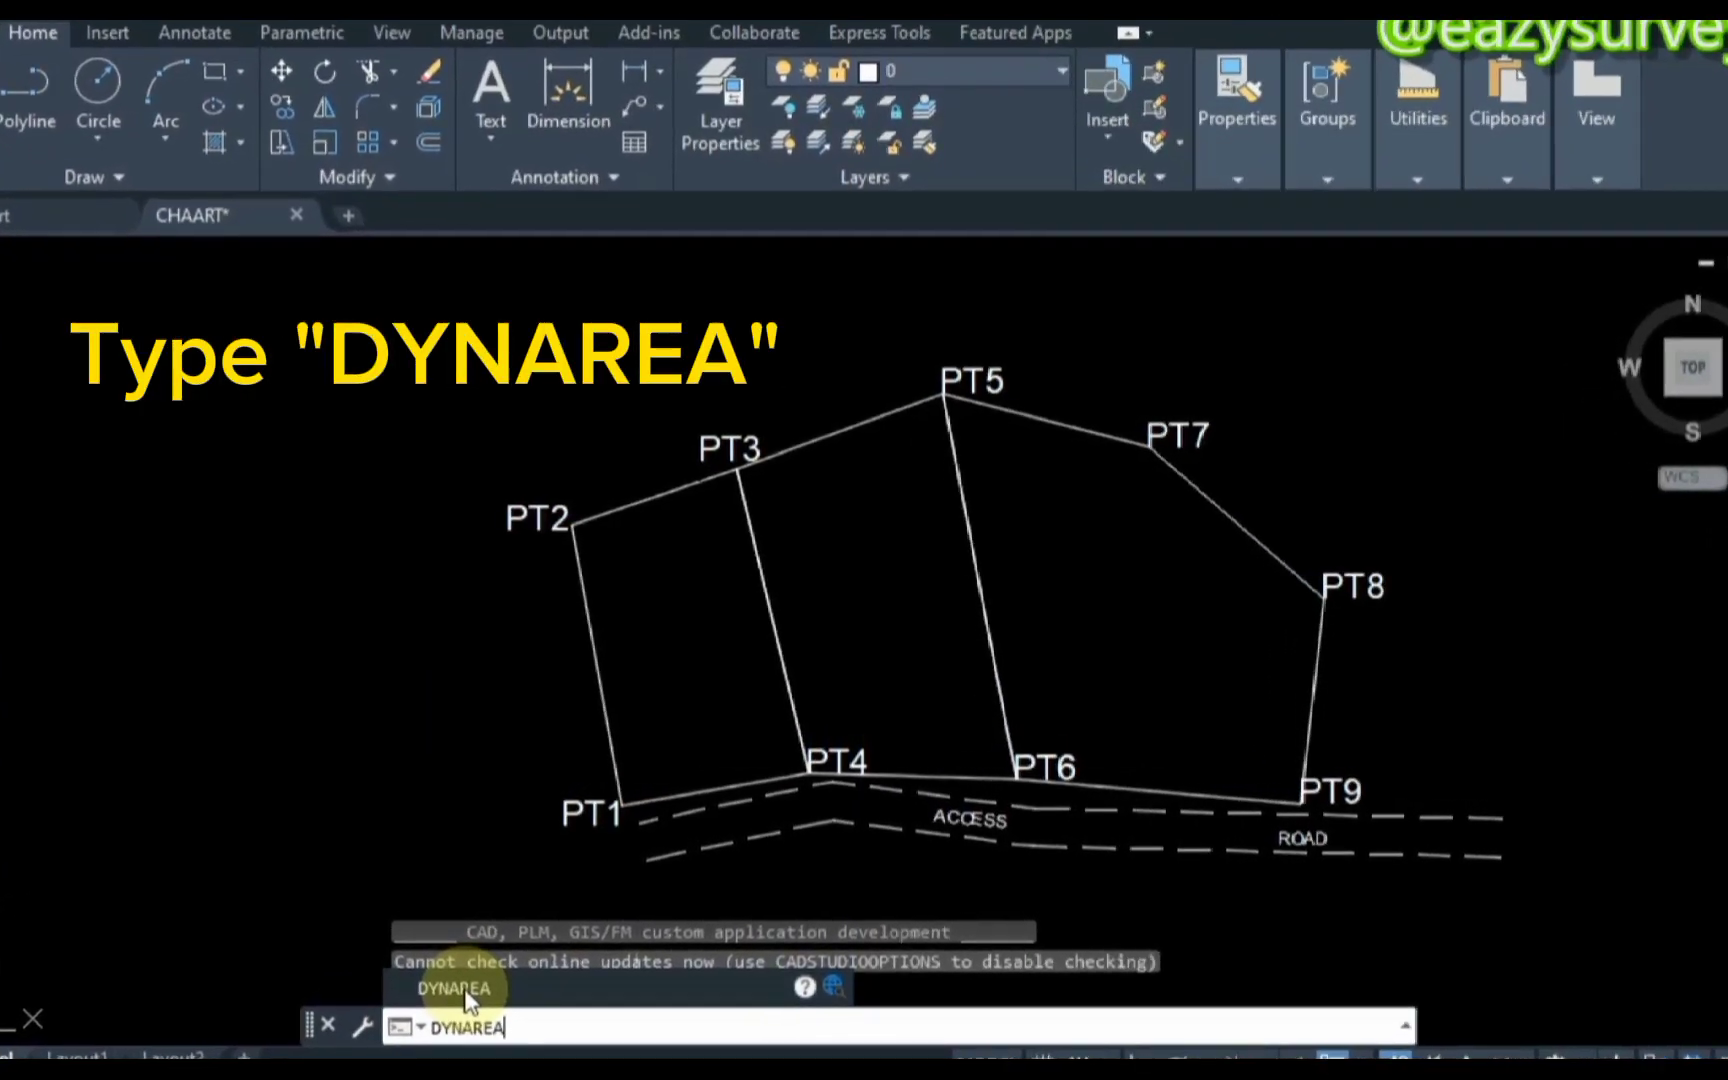
click(435, 1009)
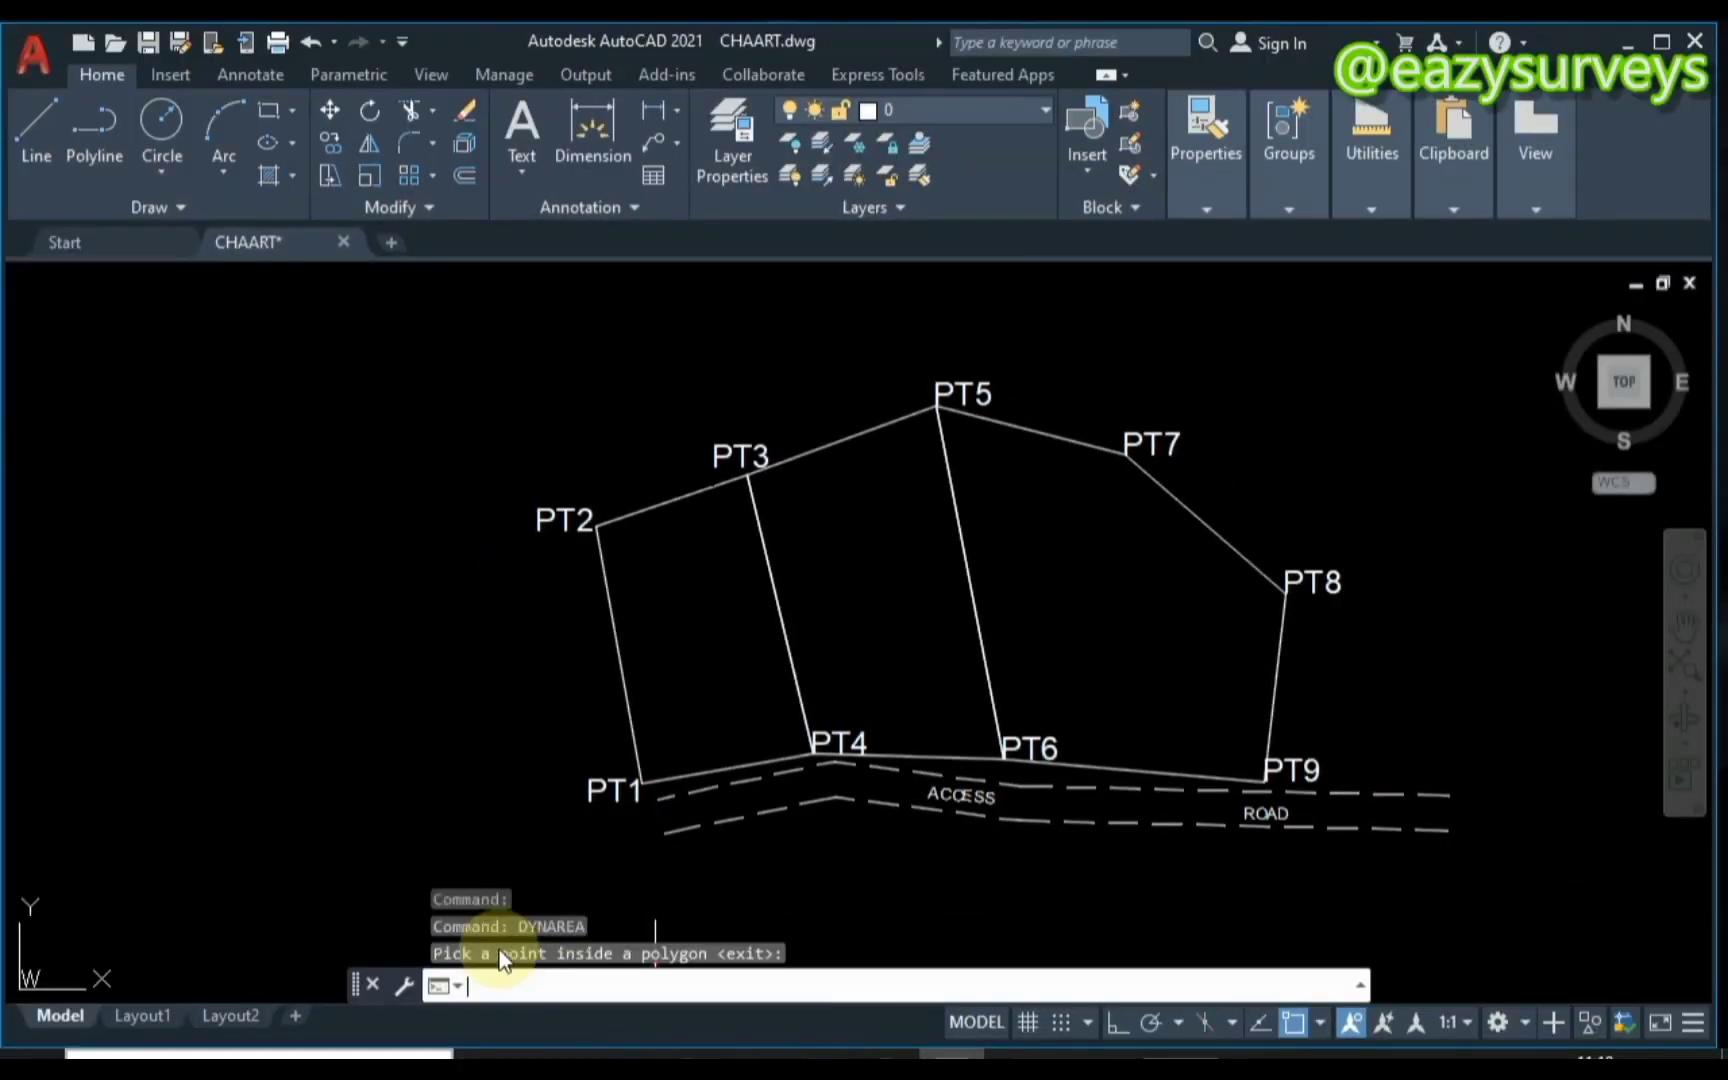
click(541, 871)
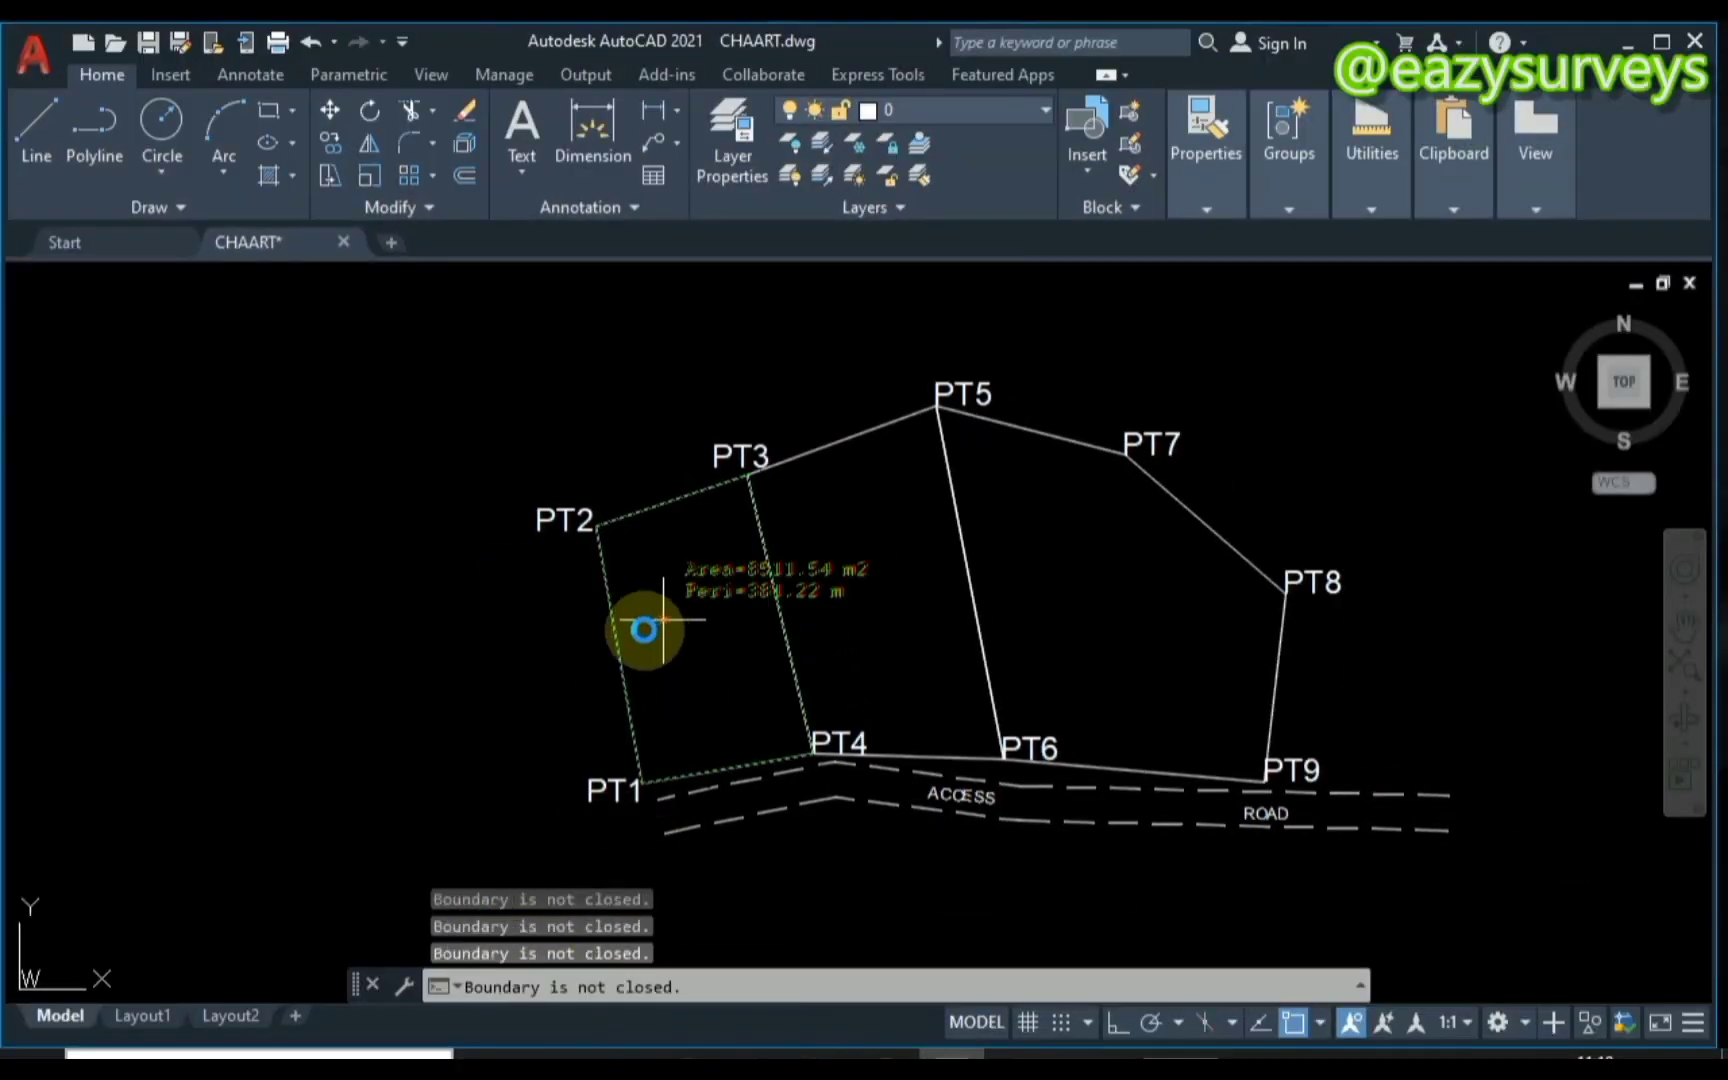
Measure the middle and PT5–PT9 parcels, up to 16862.76 m2, then cancel DYNAREA.
scroll(627, 634, up, 4)
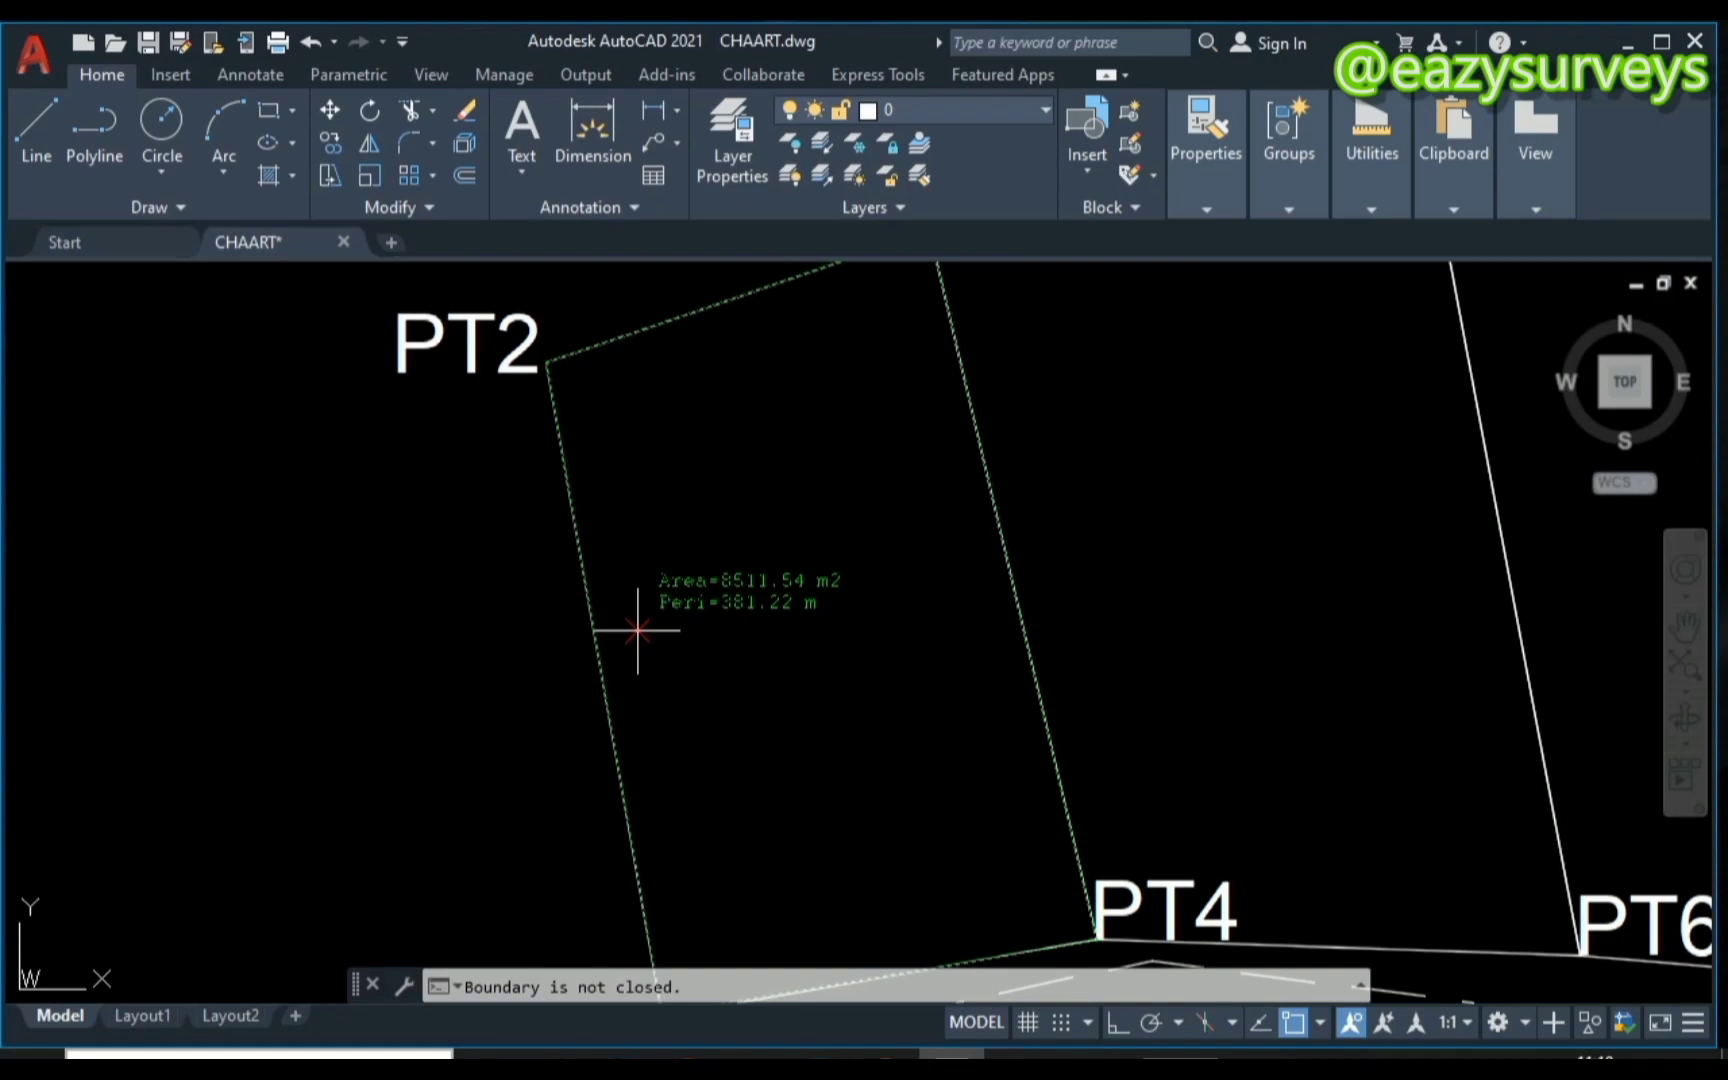
scroll(637, 630, up, 2)
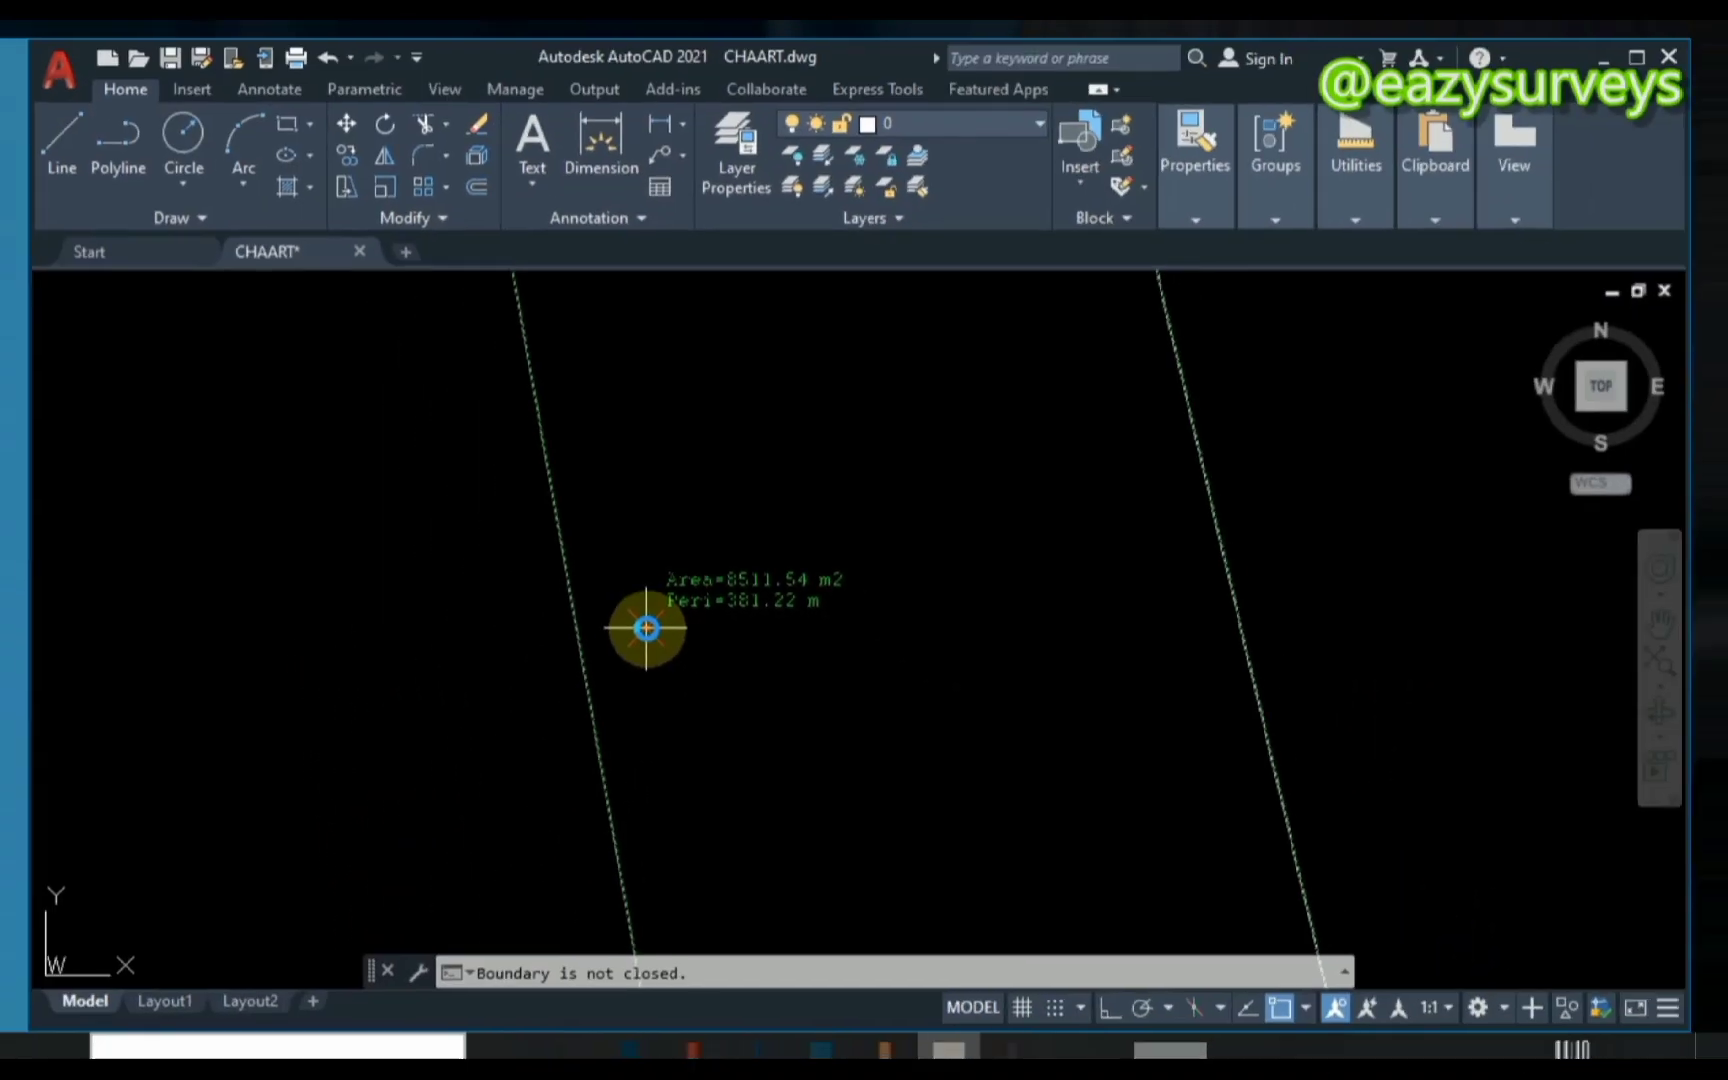
scroll(640, 630, down, 2)
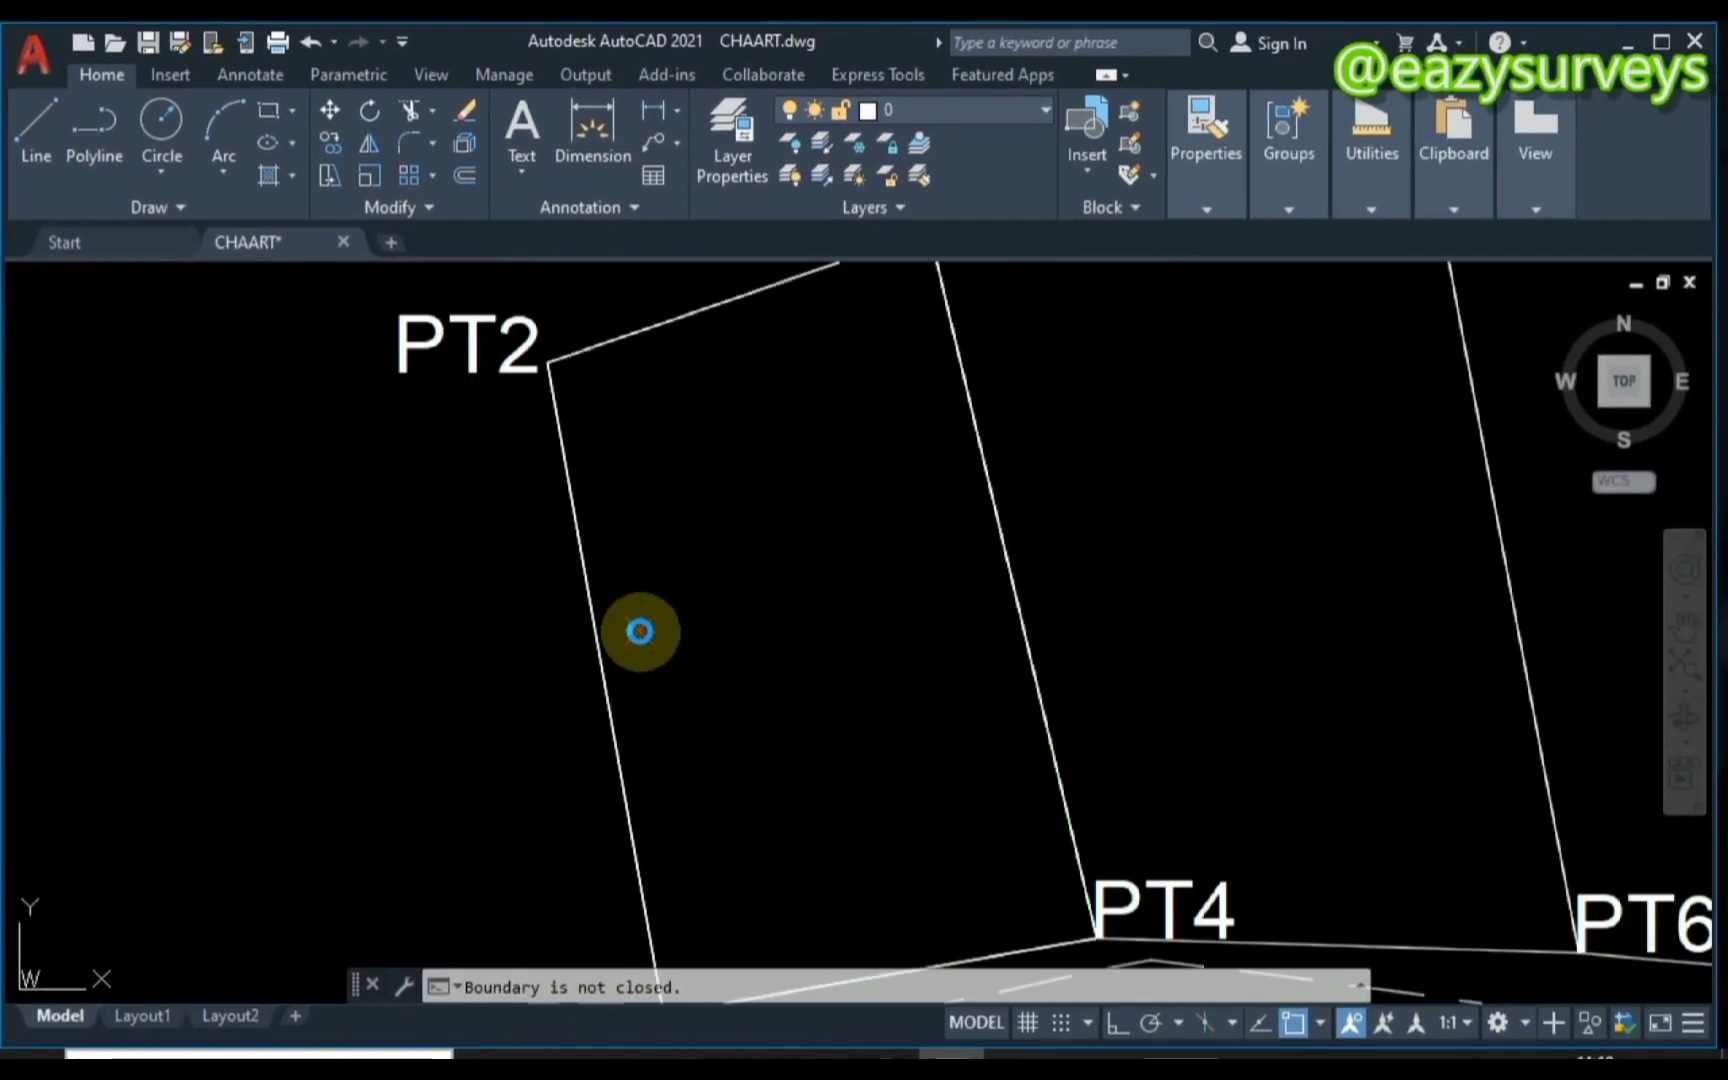
click(1138, 513)
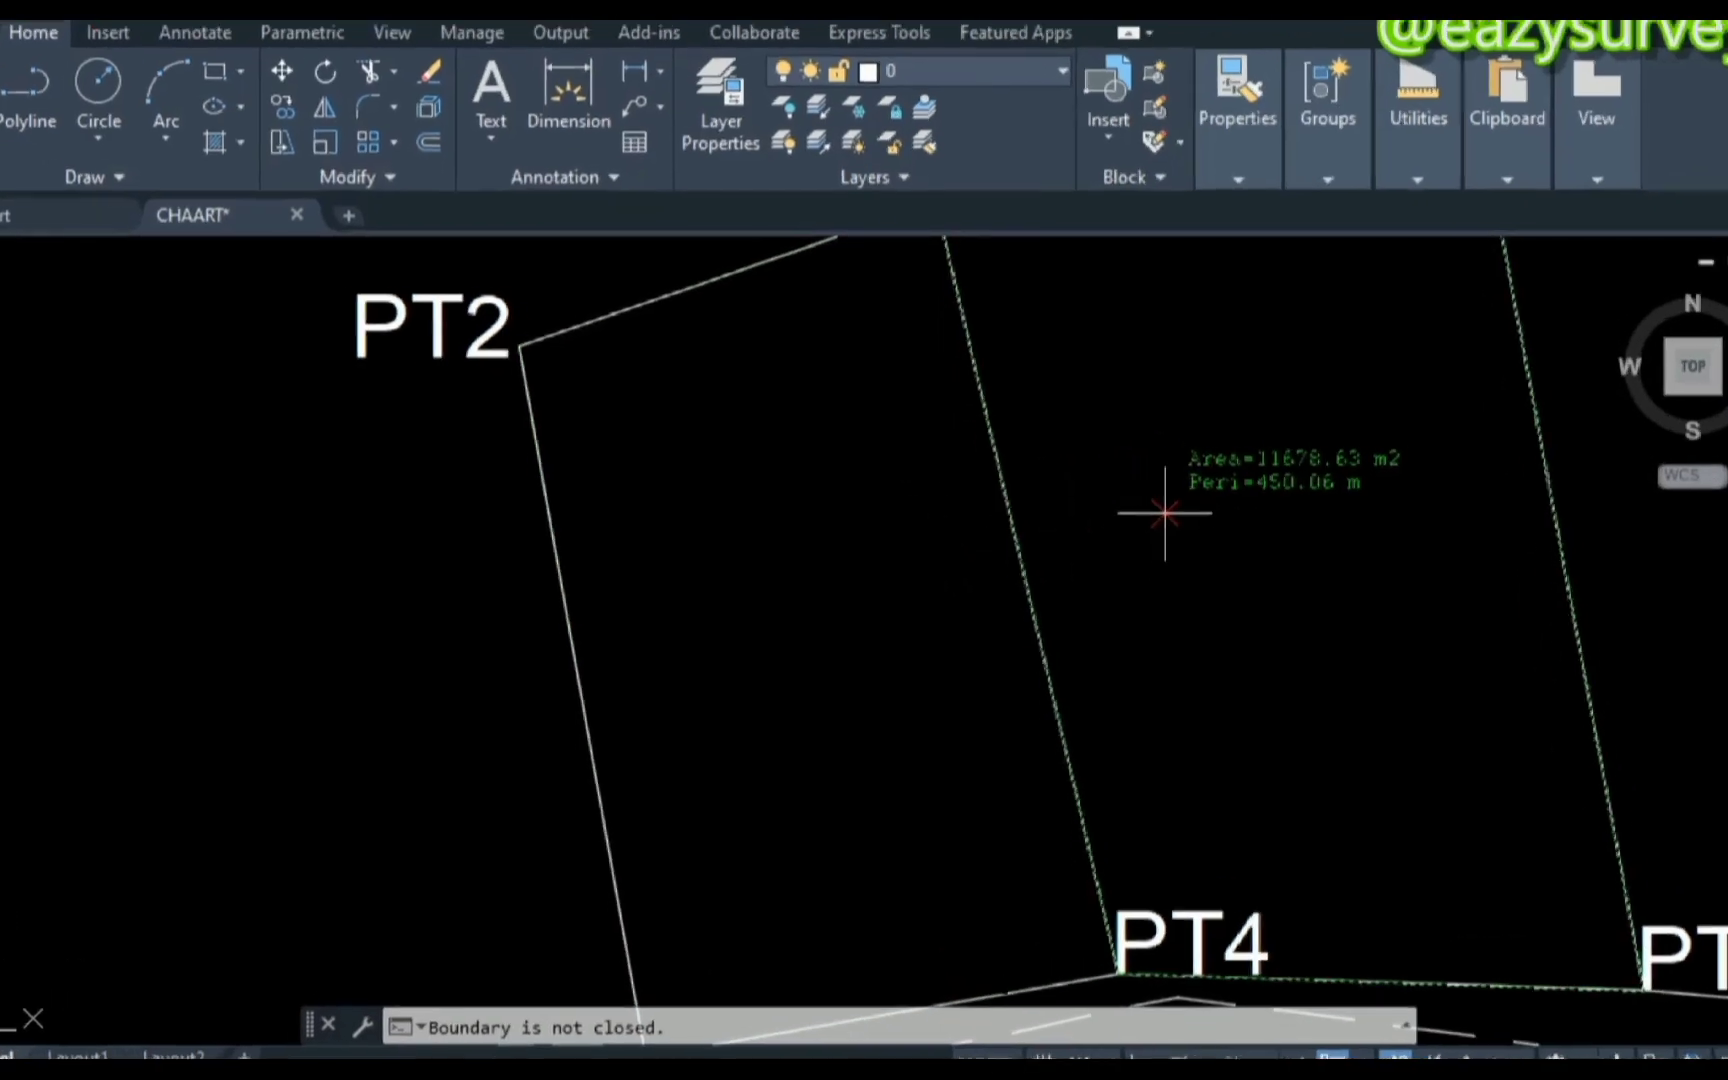
click(1132, 515)
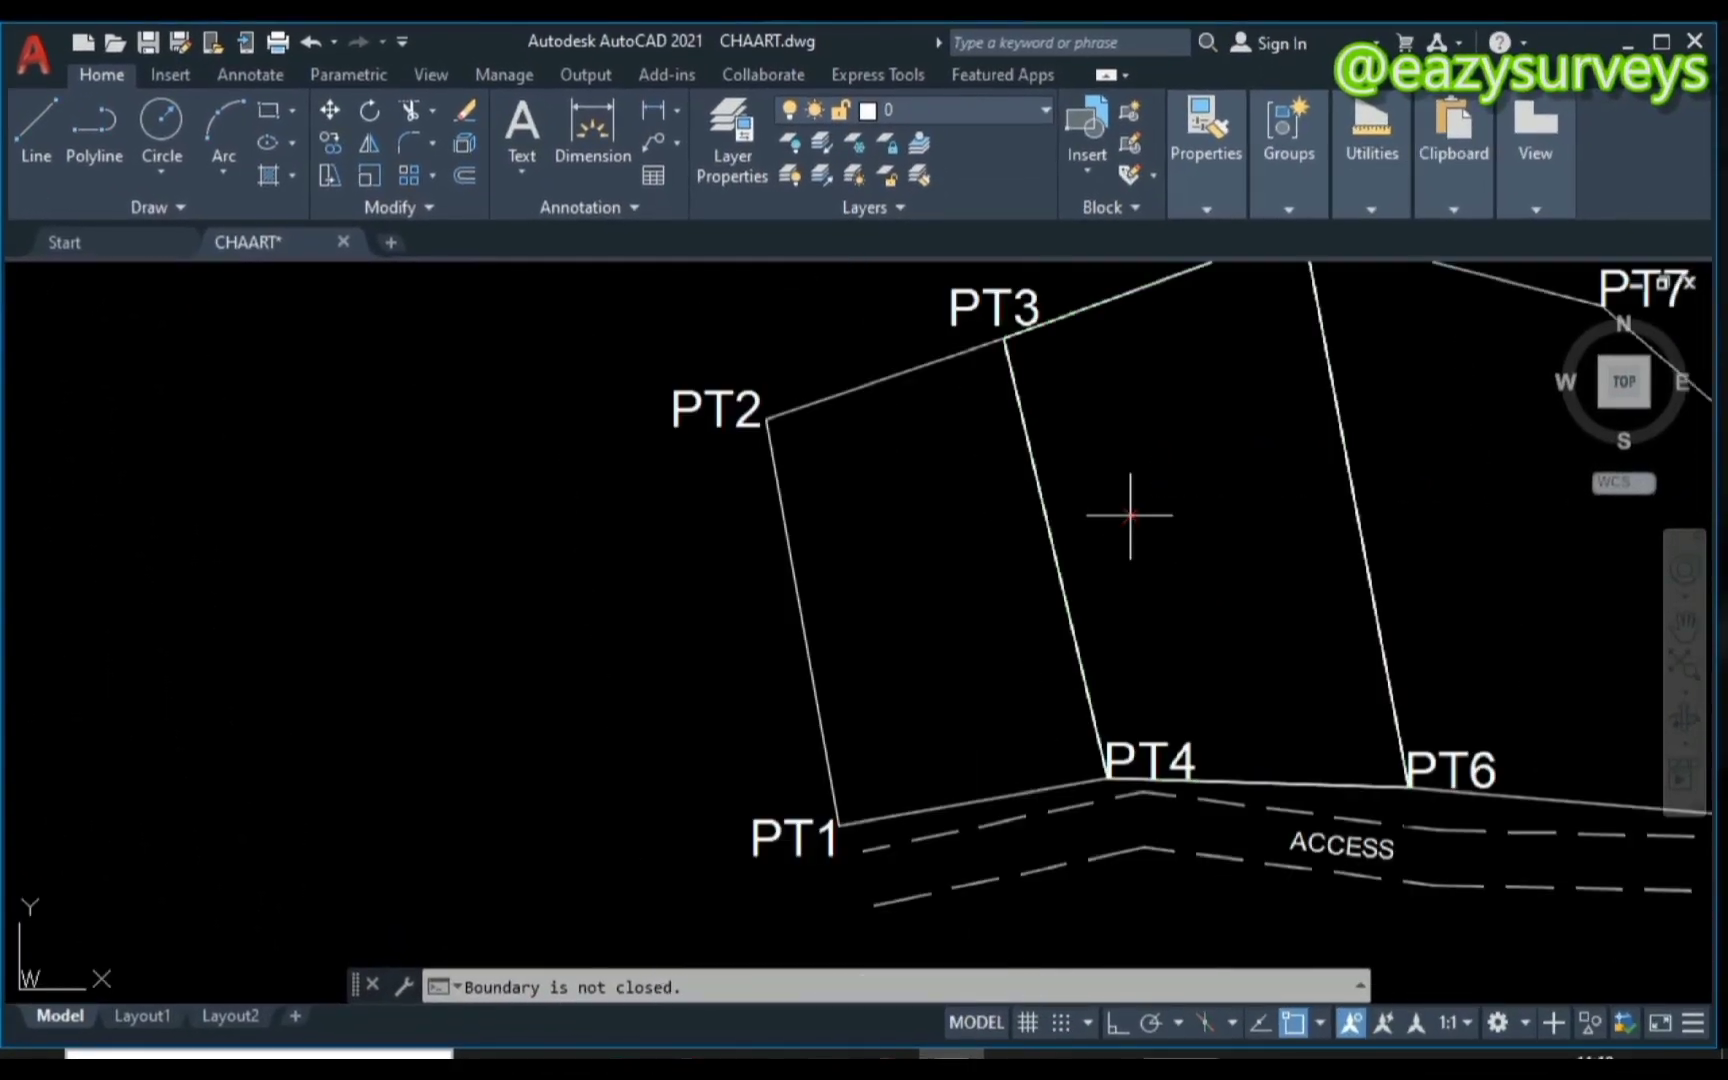
click(1242, 501)
middle_drag(1219, 505, 783, 559)
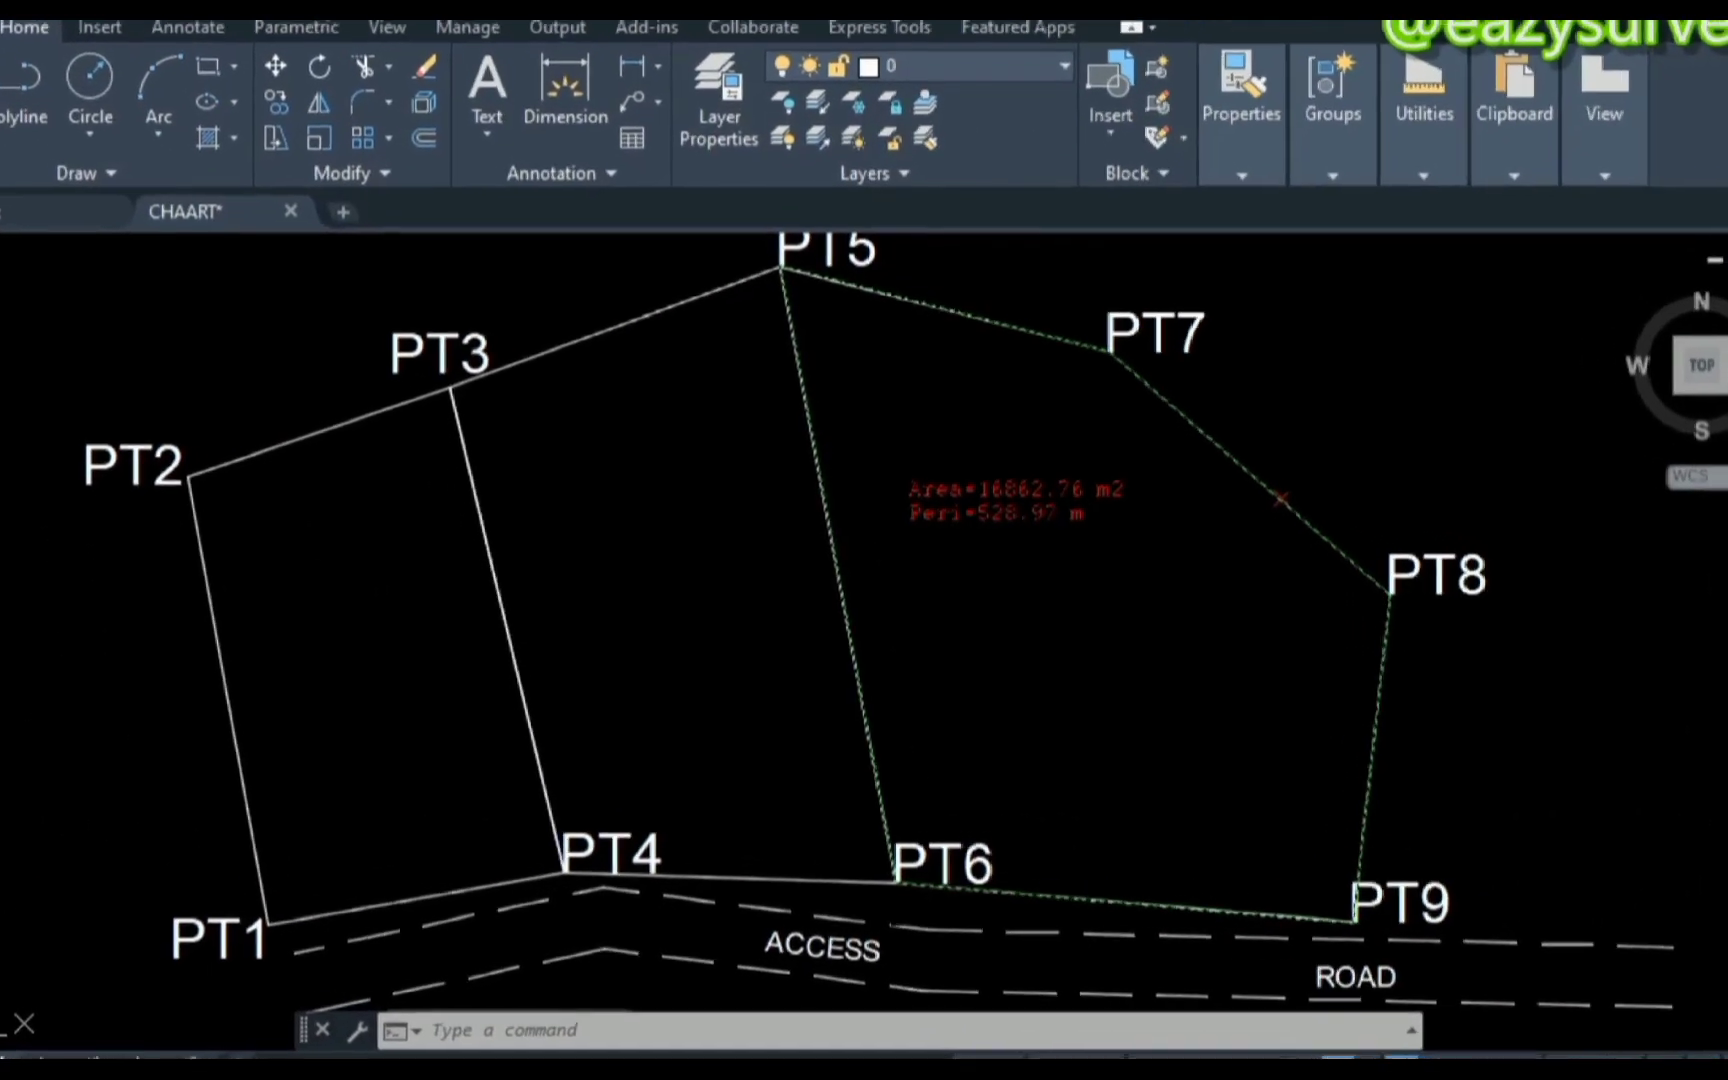
scroll(951, 630, up, 5)
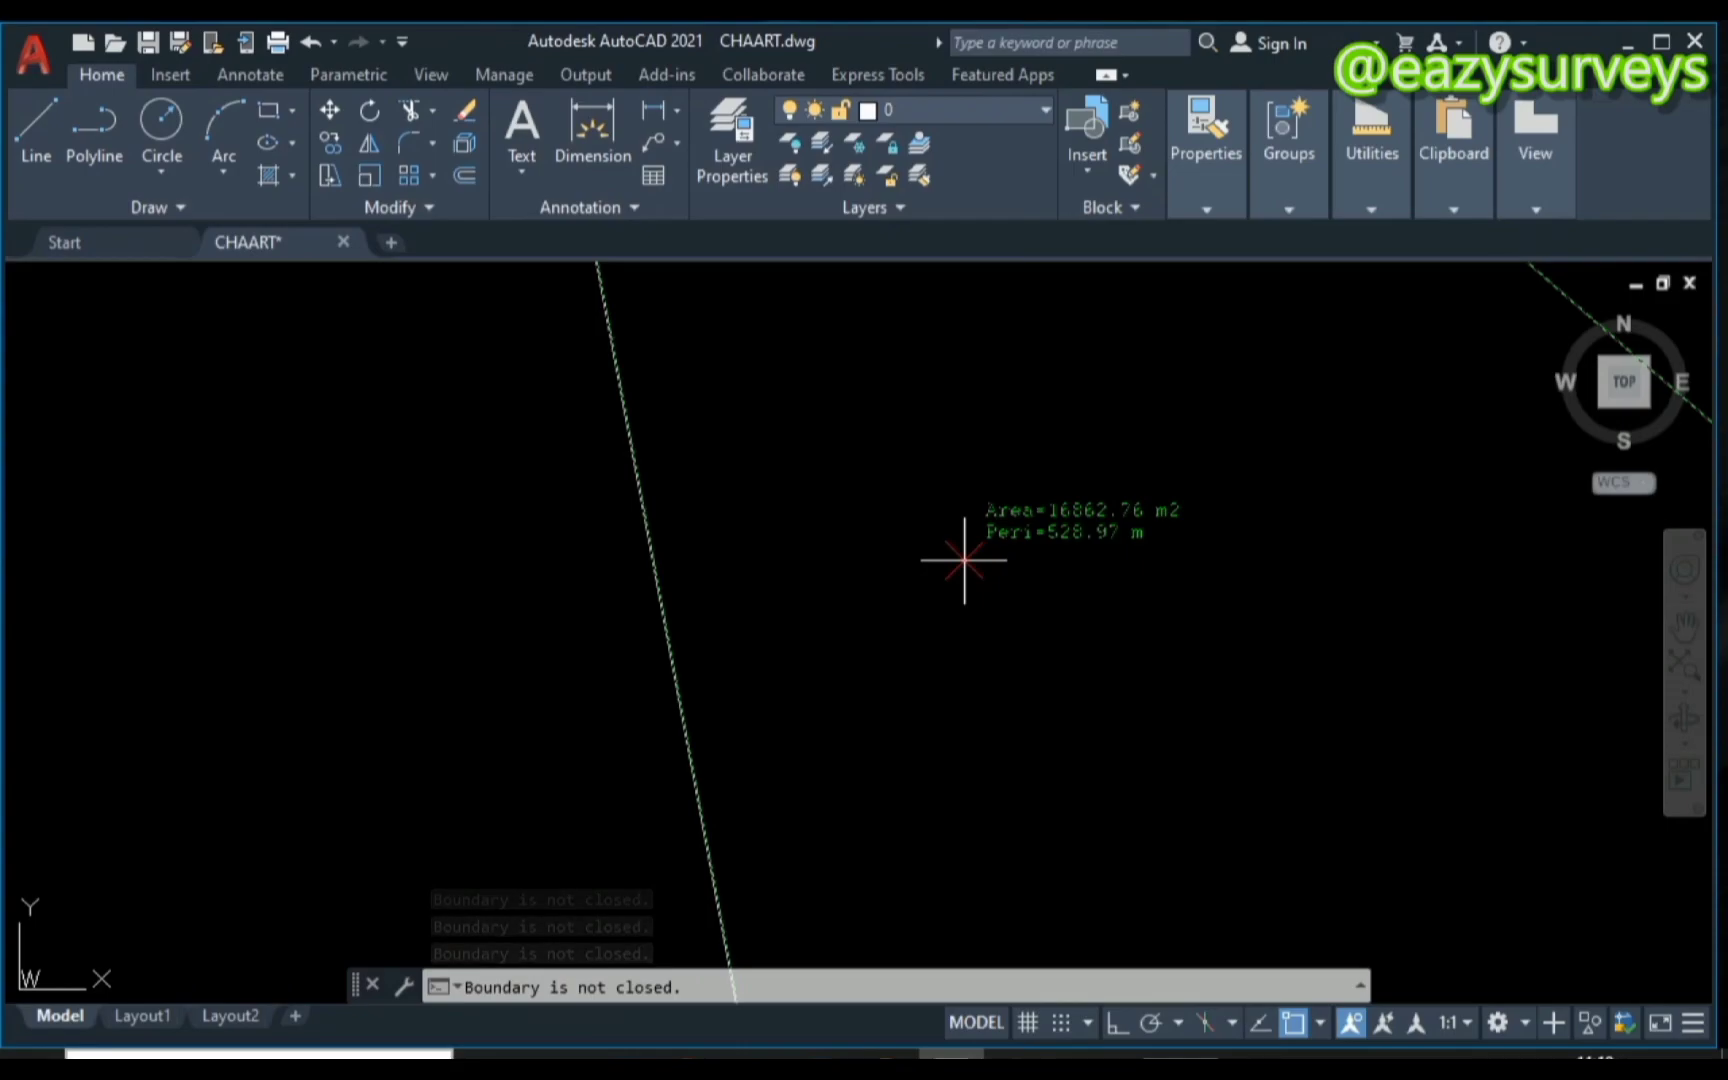
scroll(964, 560, down, 4)
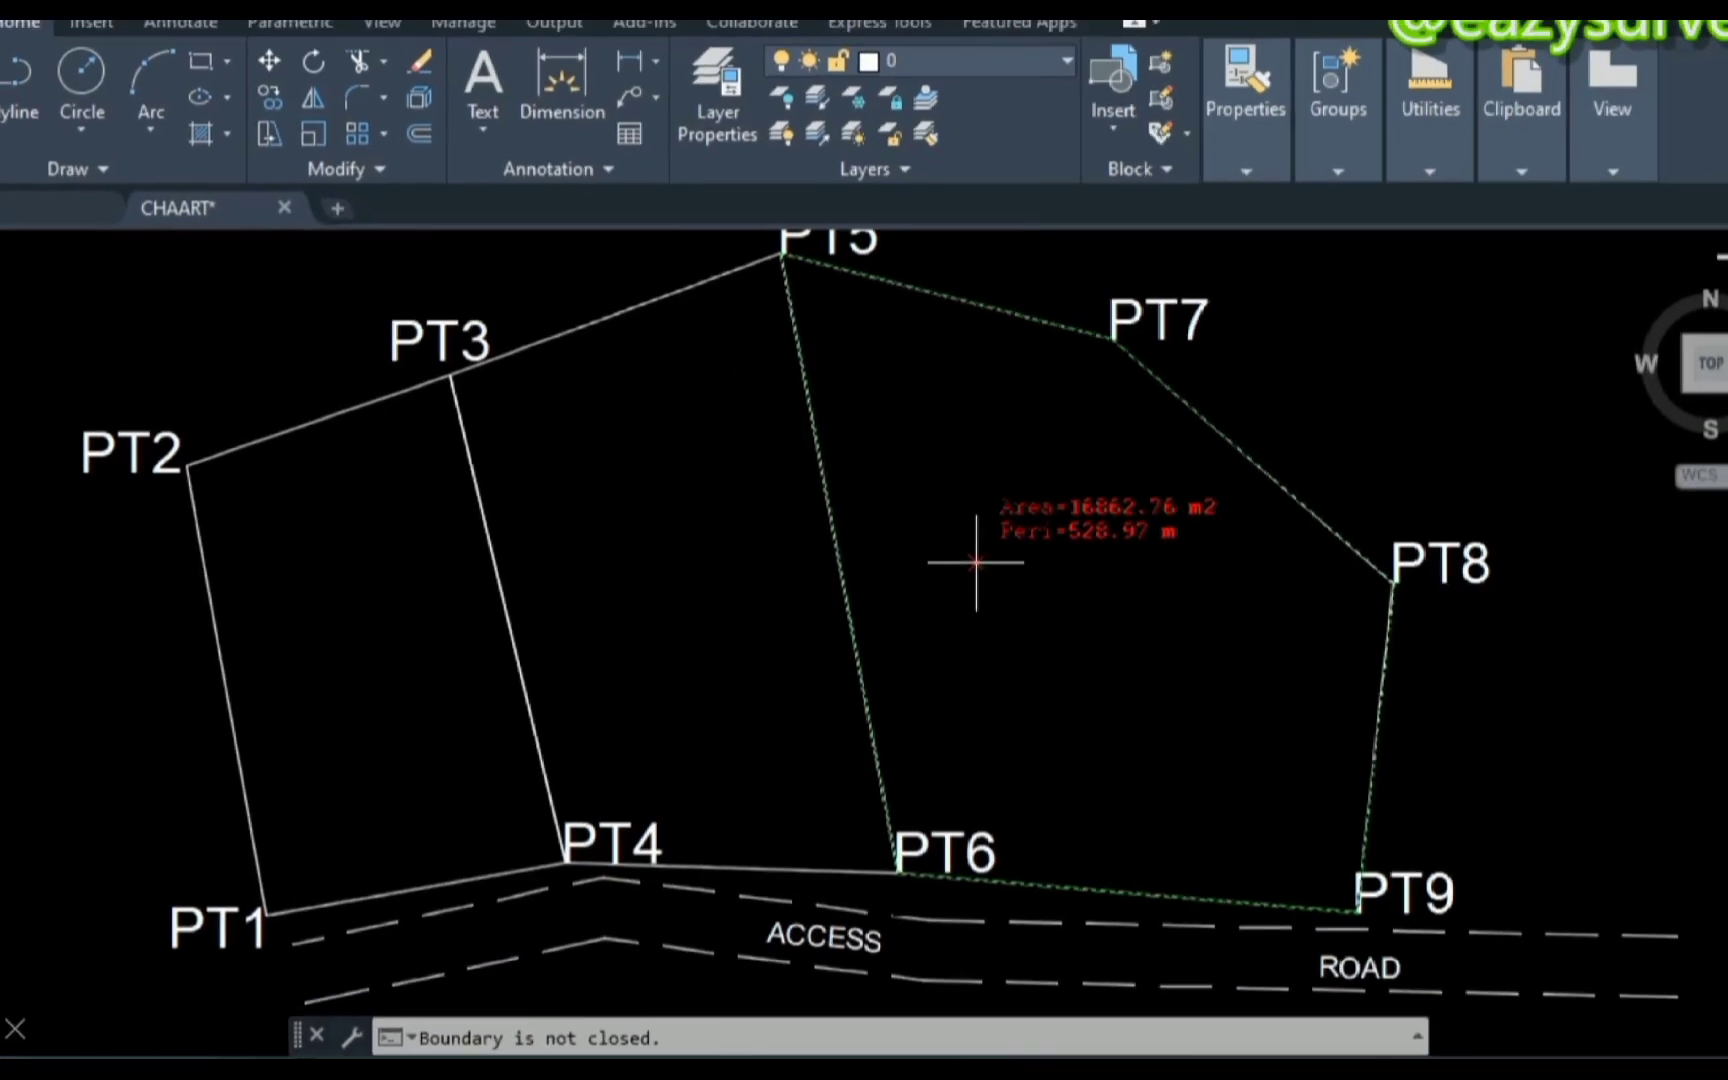
key(Escape)
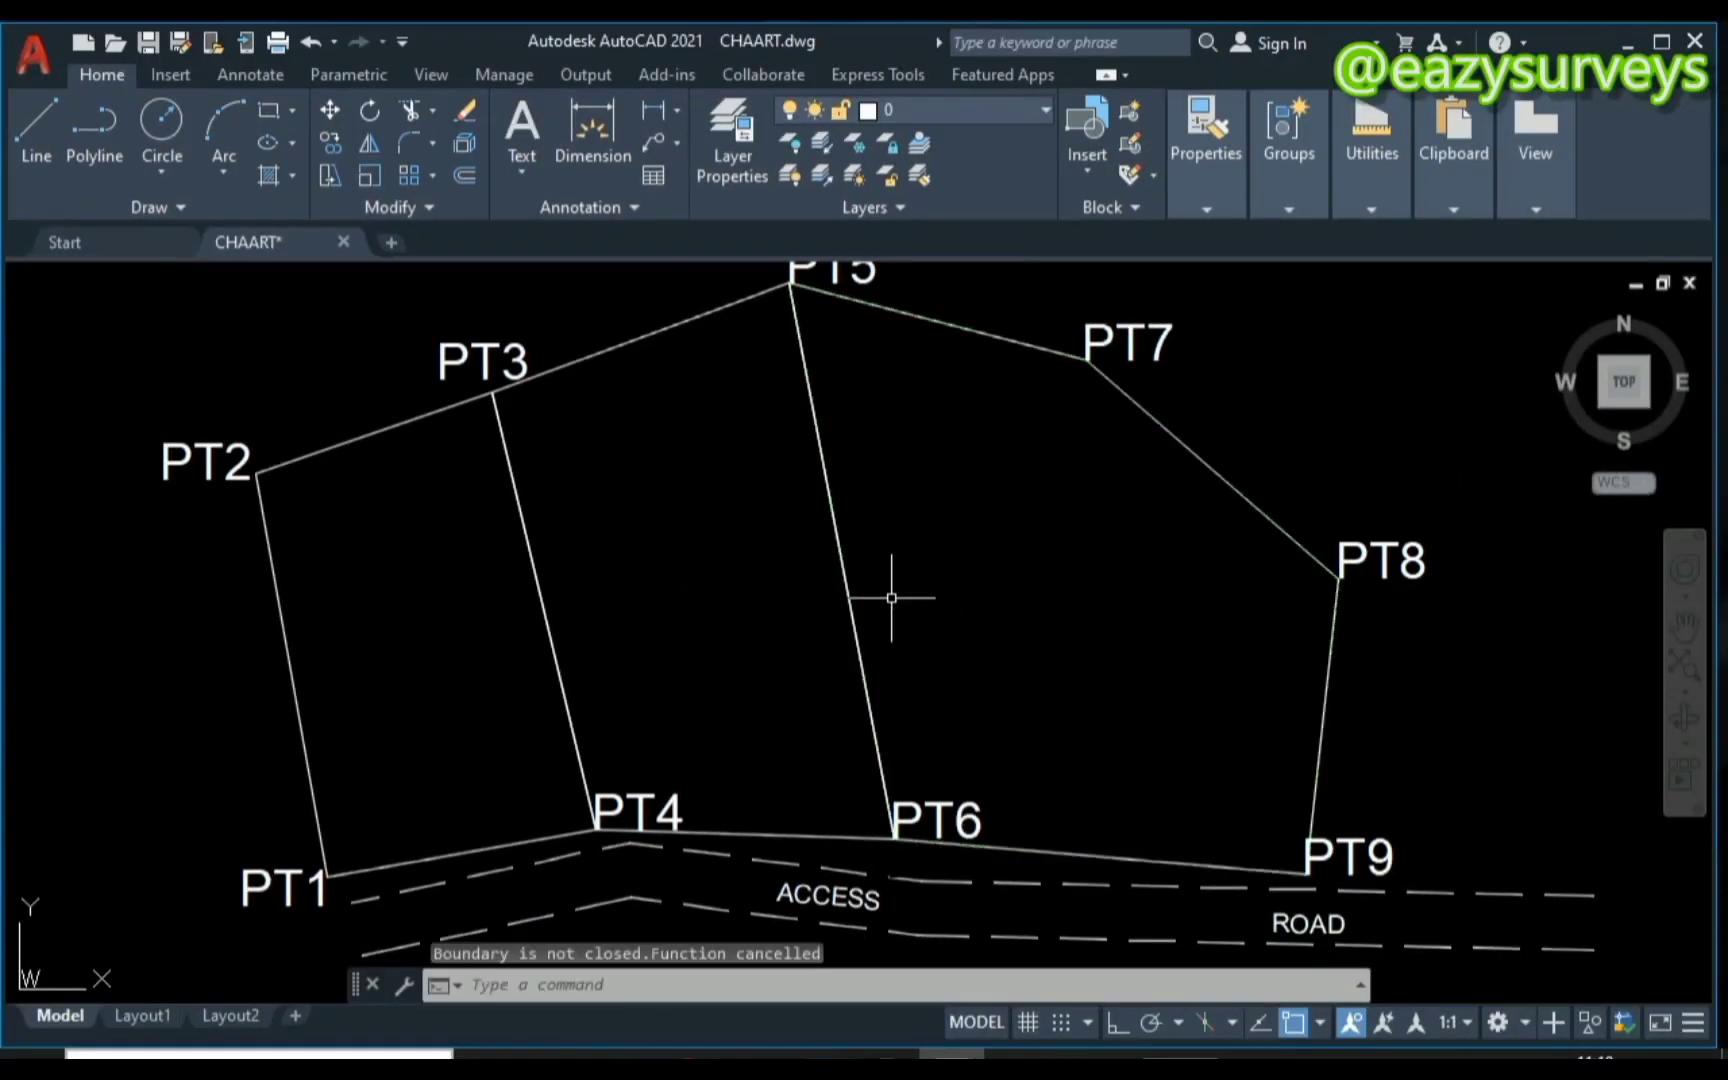
Copy the PT1–PT4 parcel's Area, 8511.54, from Properties via QuickCalc.
mouse_move(891, 598)
middle_down()
mouse_move(1084, 605)
mouse_move(1110, 628)
mouse_move(1127, 590)
mouse_move(1075, 572)
middle_up()
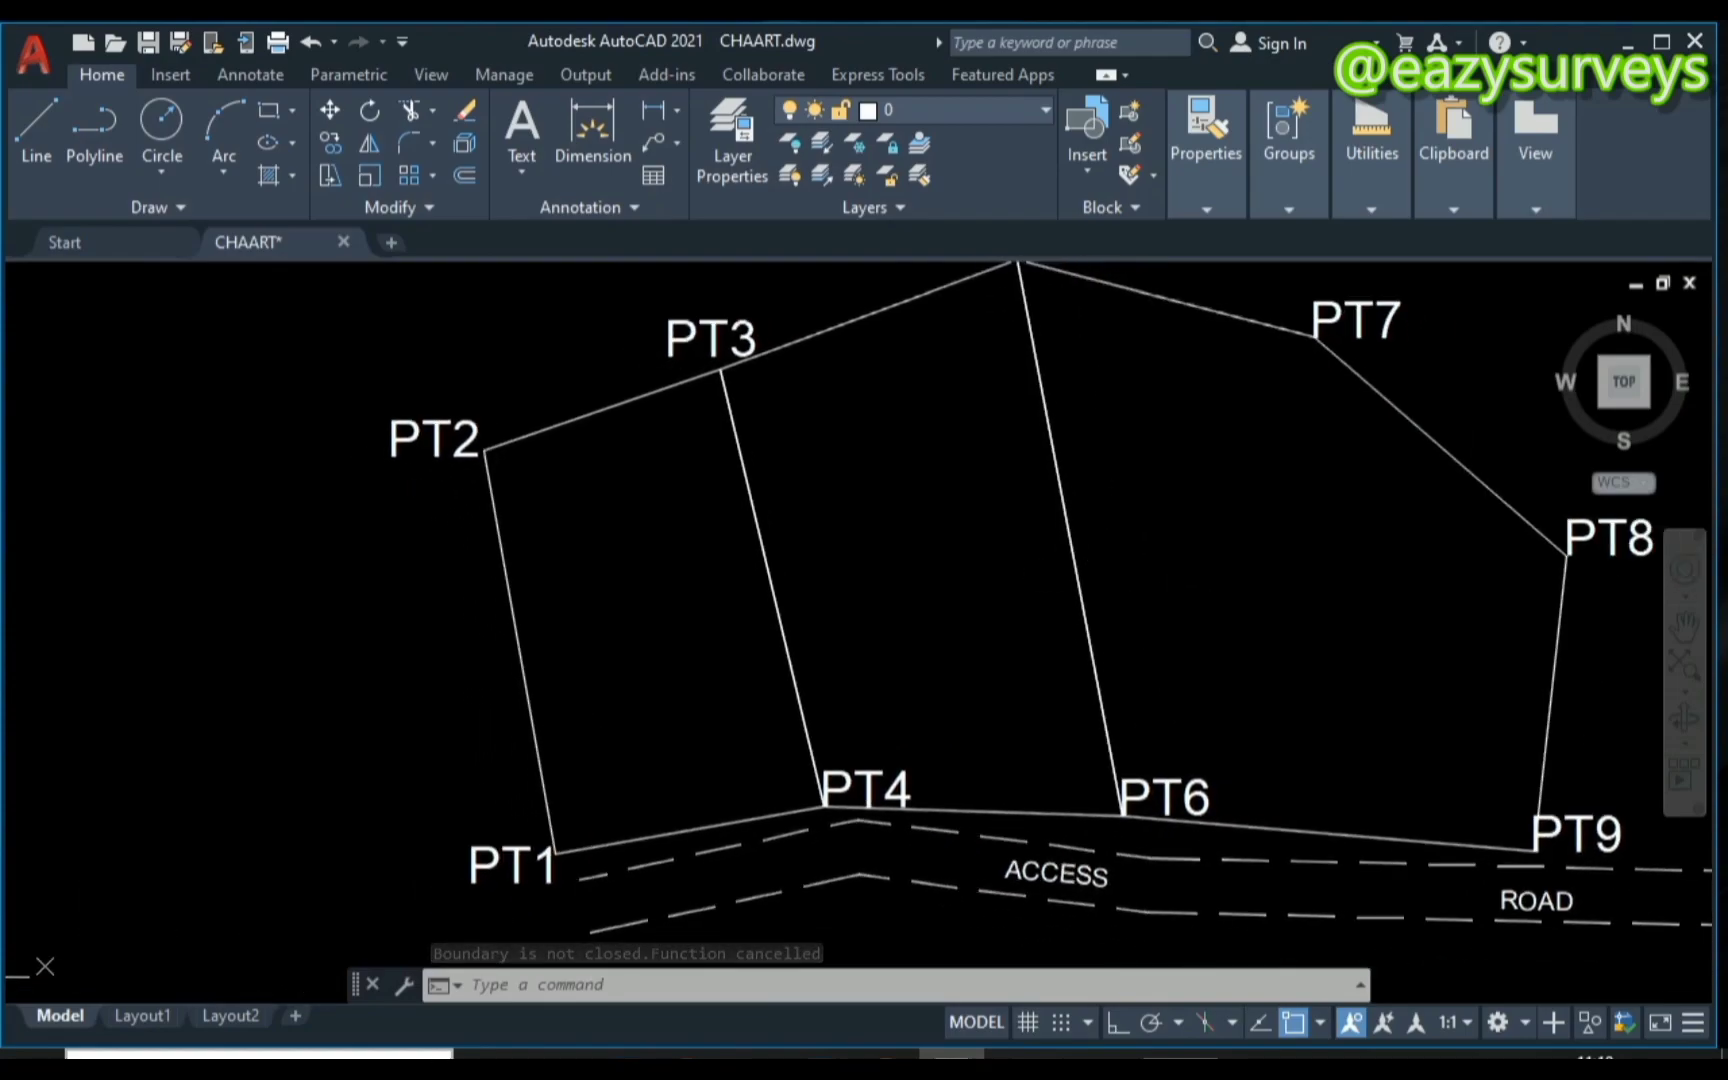
click(584, 412)
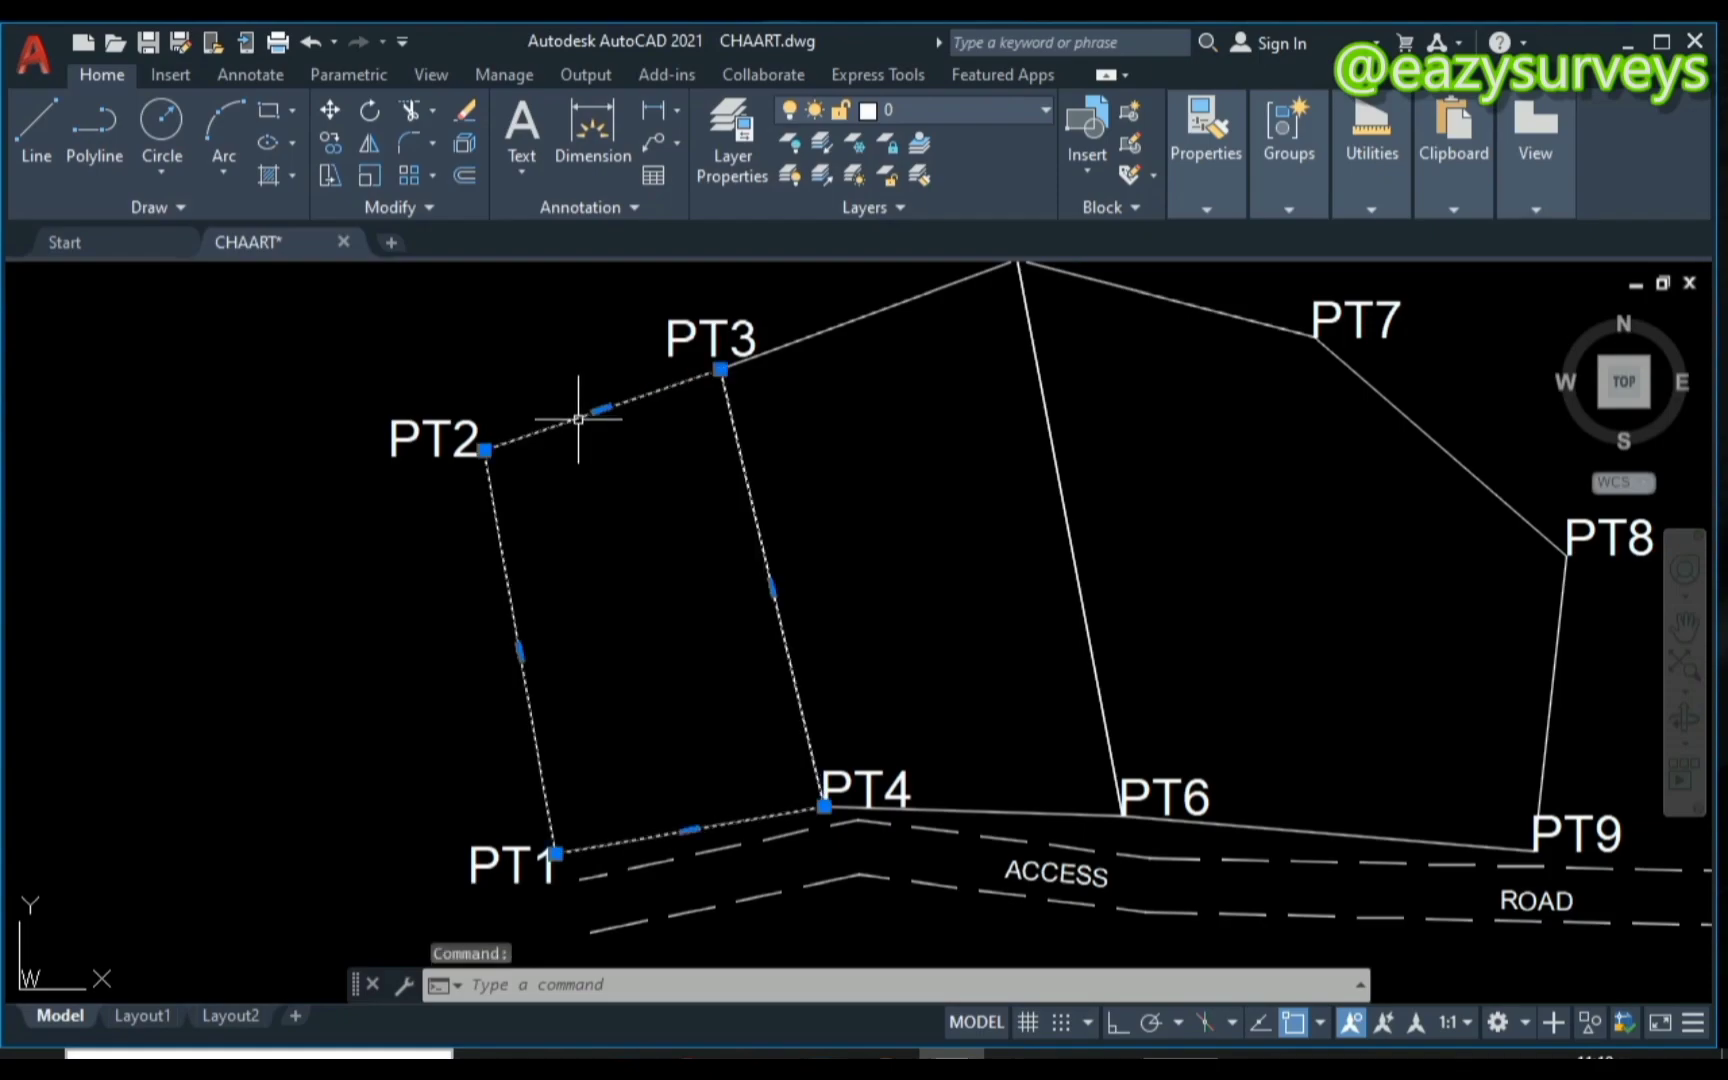
right_click(578, 419)
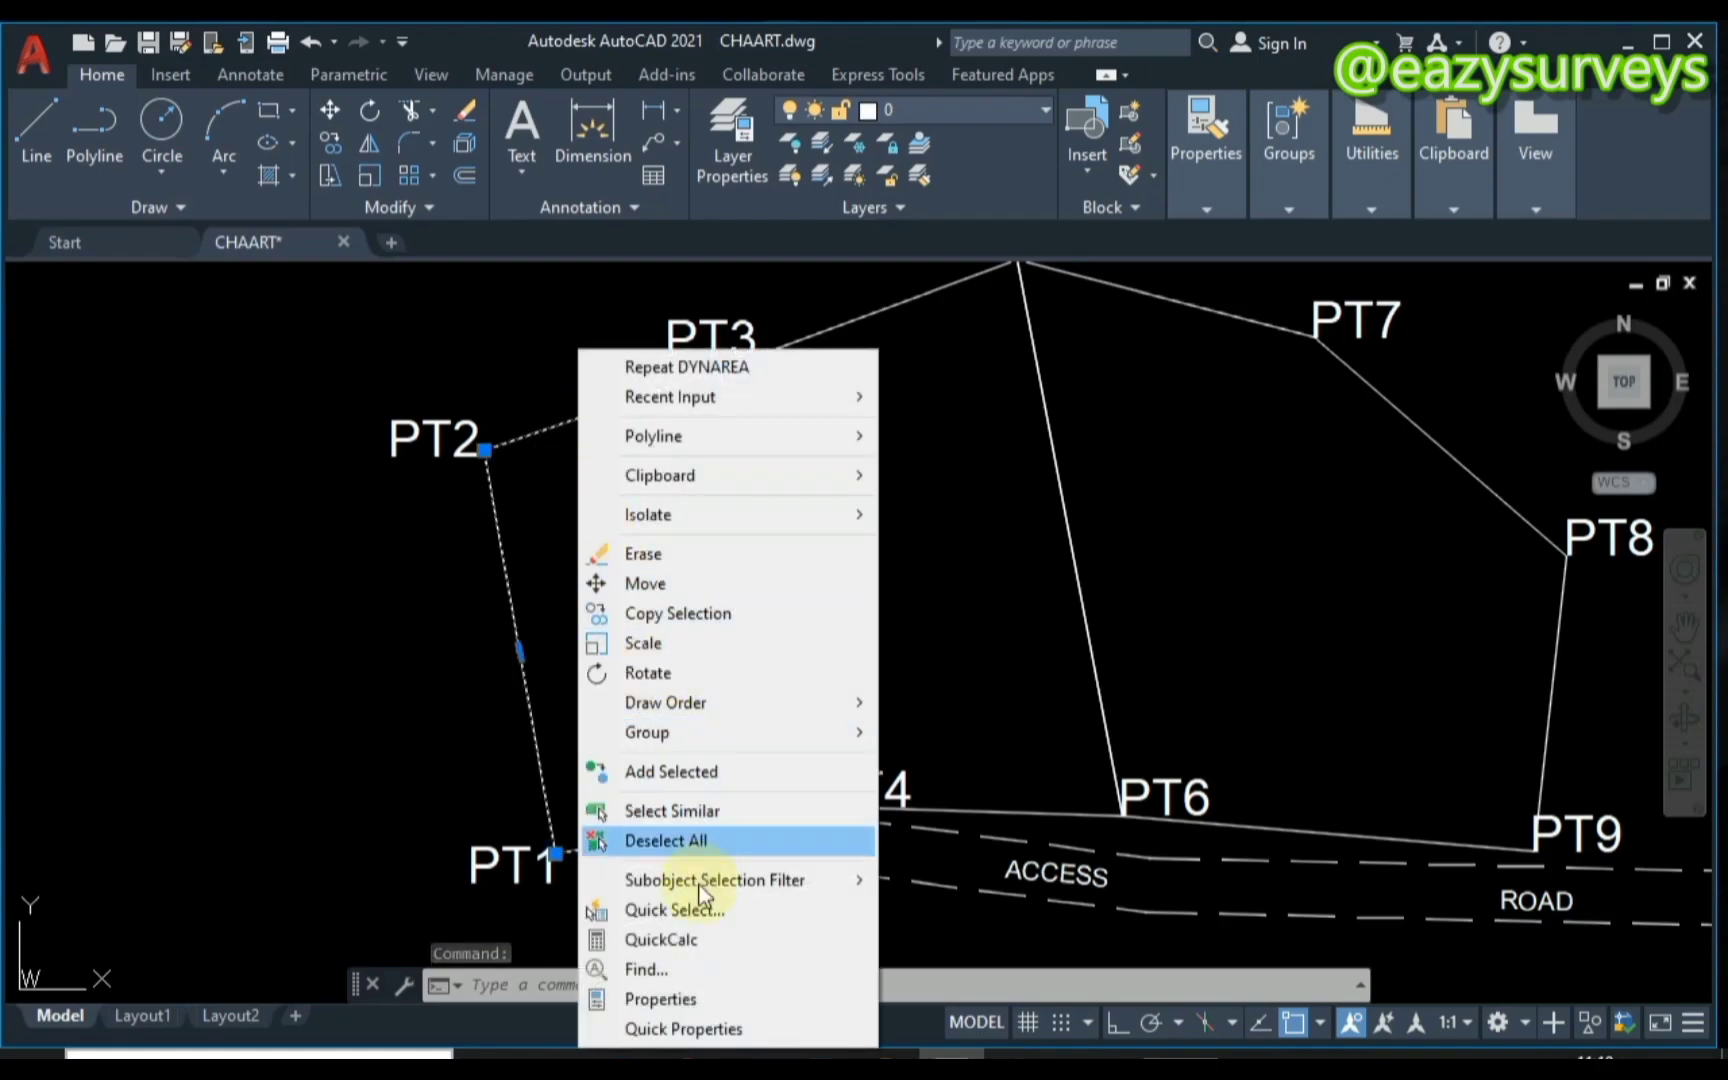
click(678, 999)
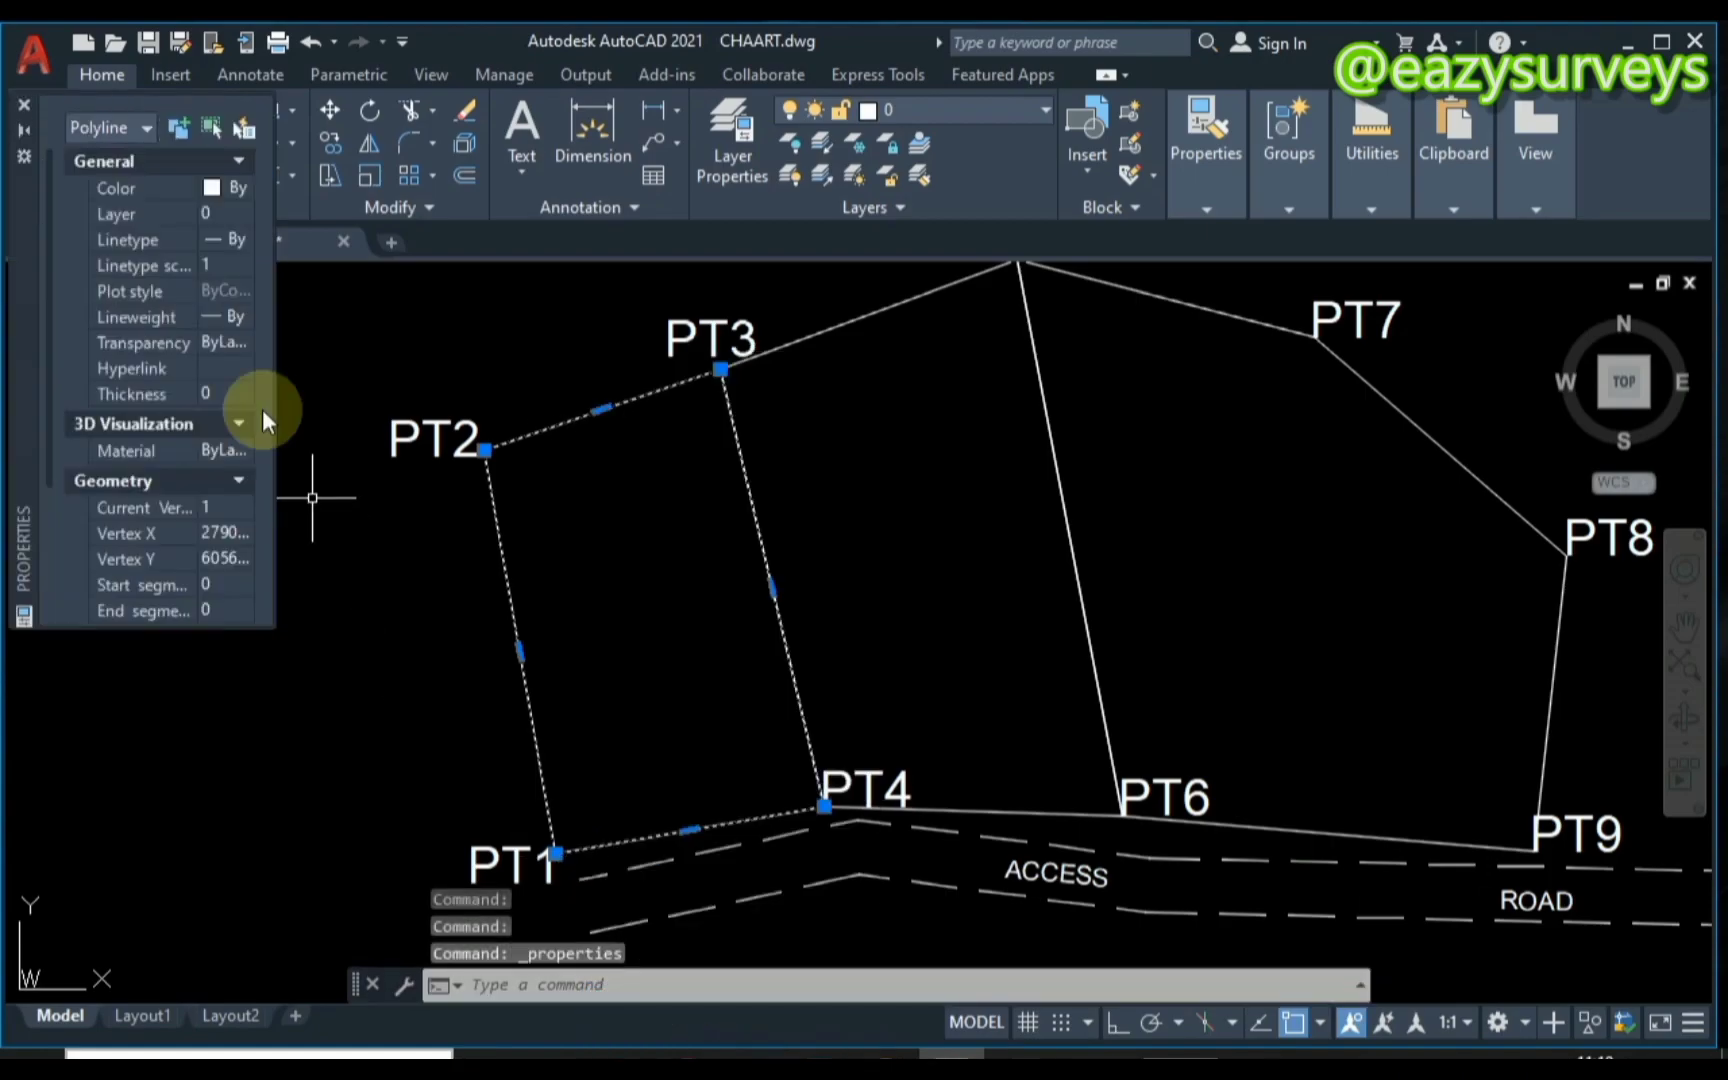
scroll(204, 485, down, 4)
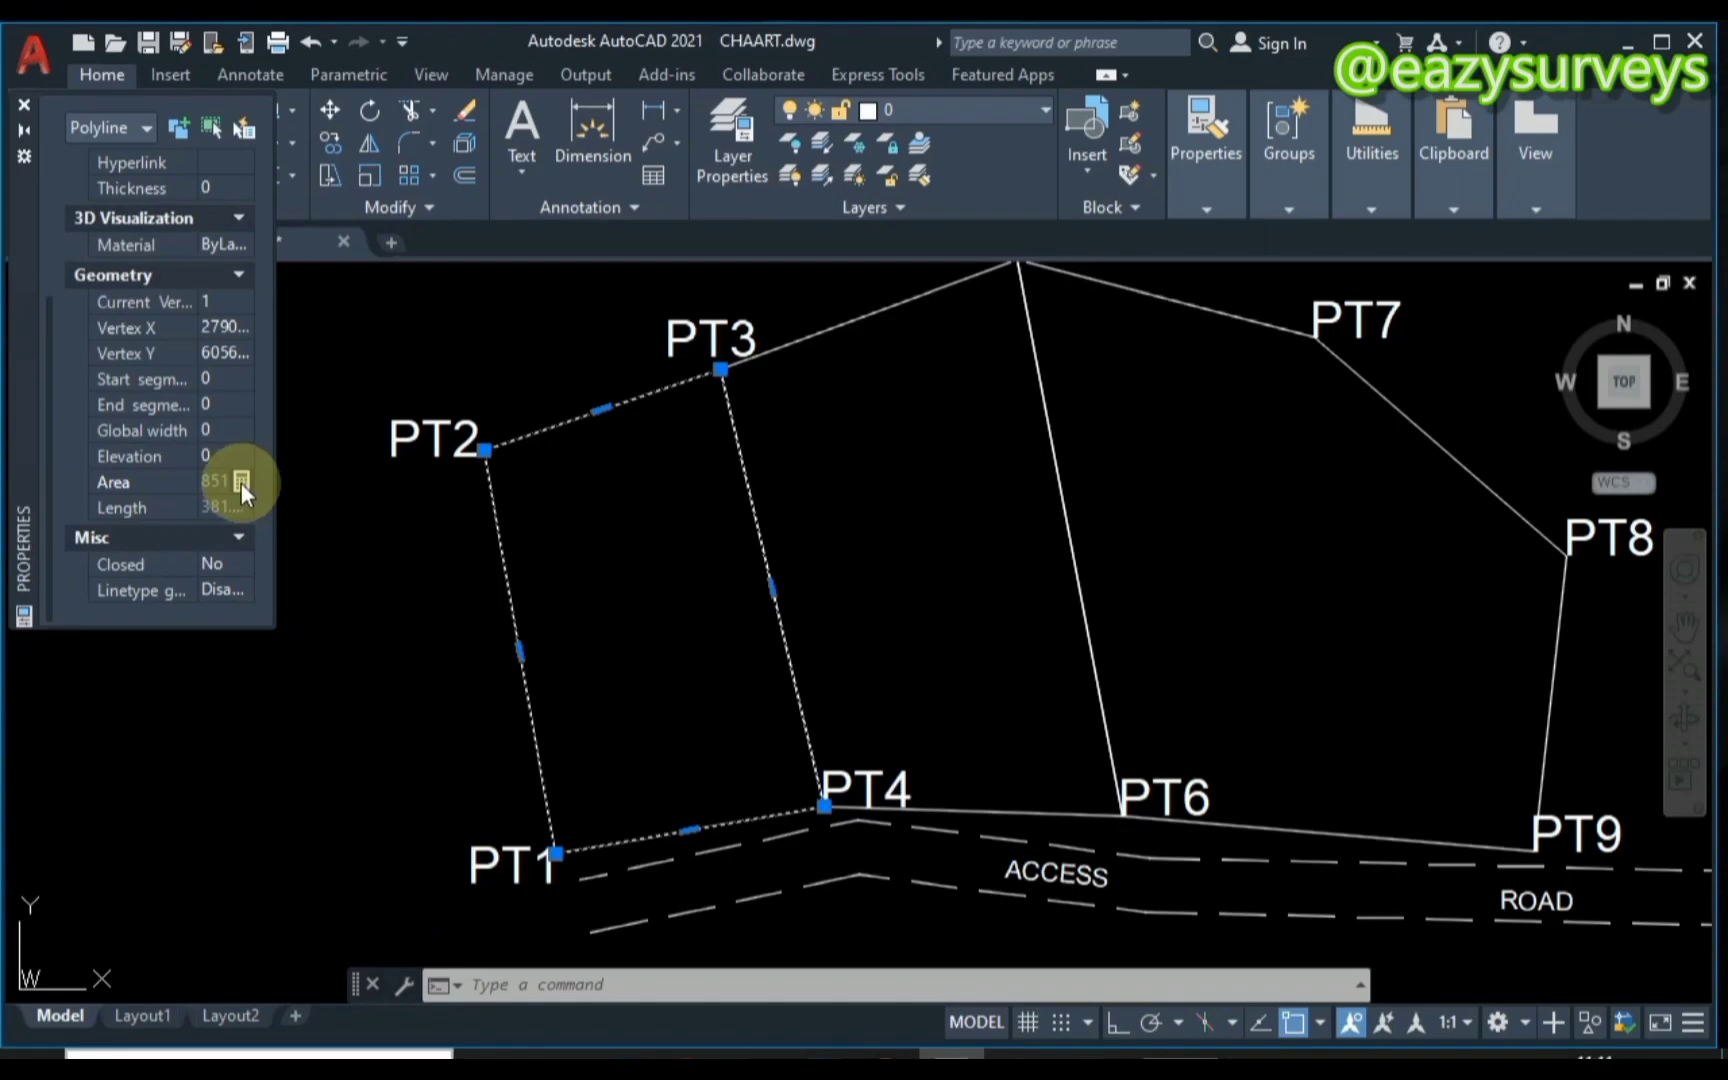
click(240, 481)
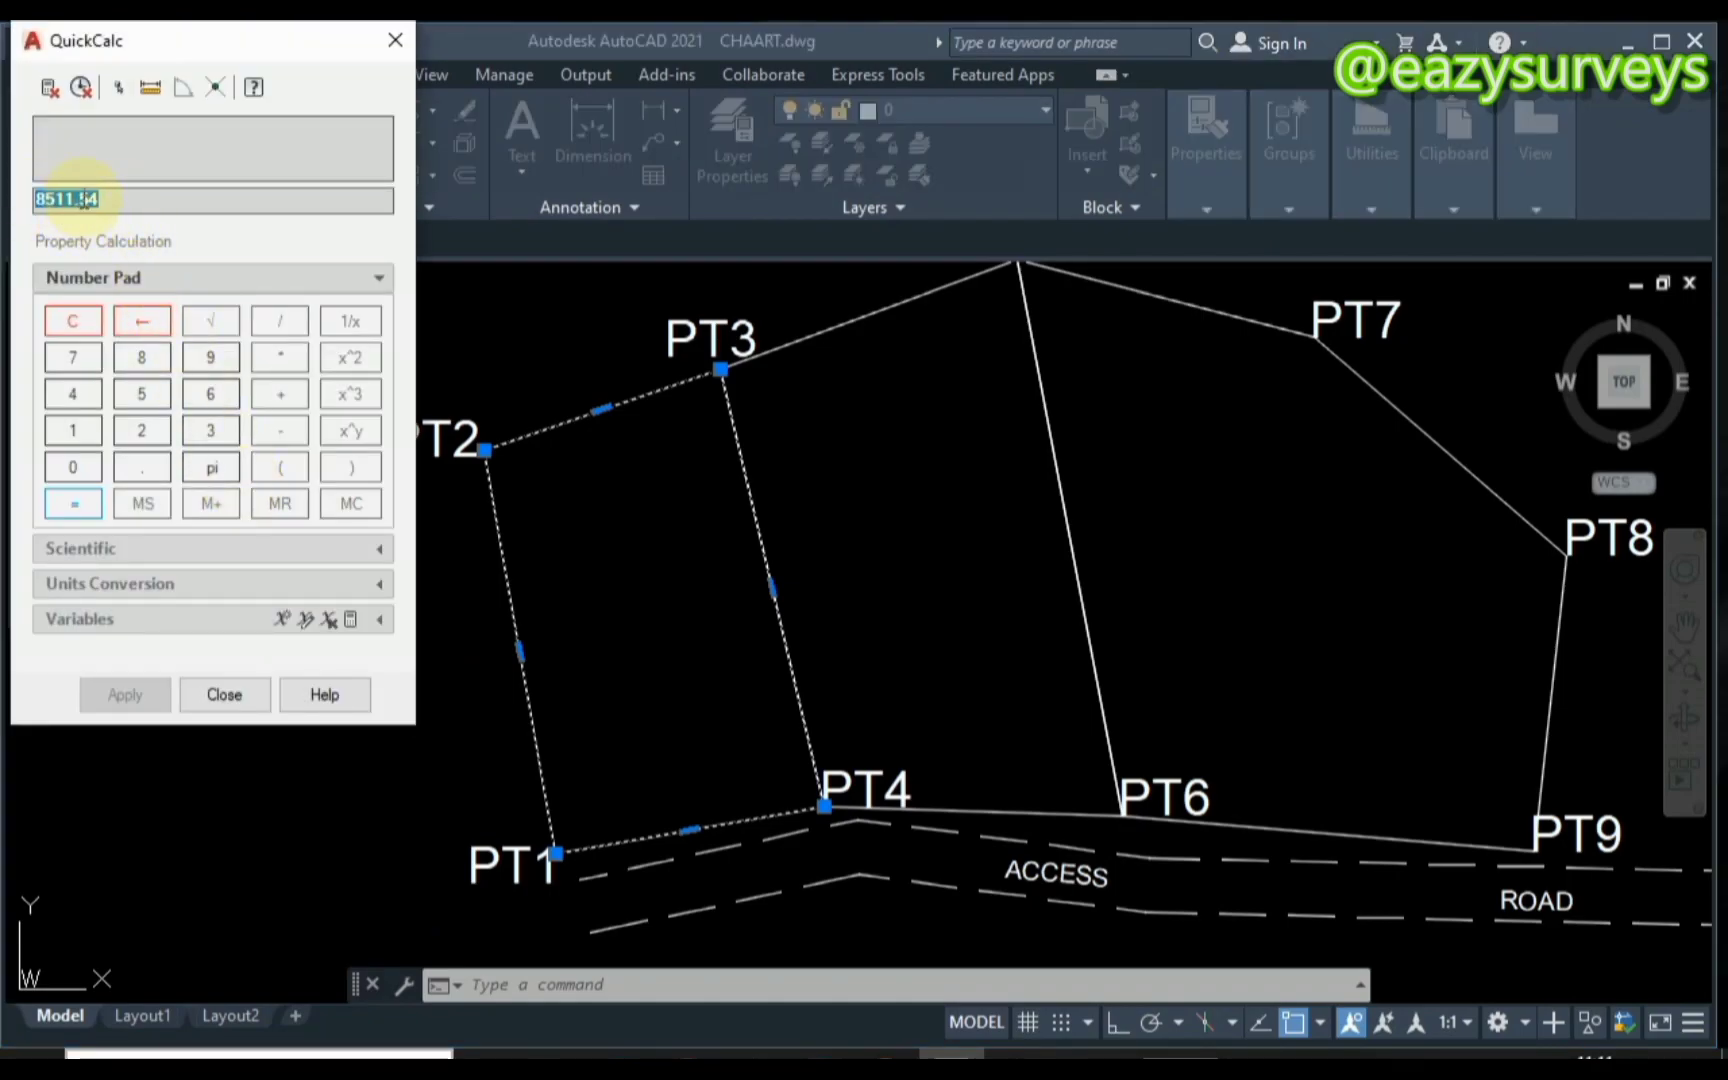
right_click(84, 199)
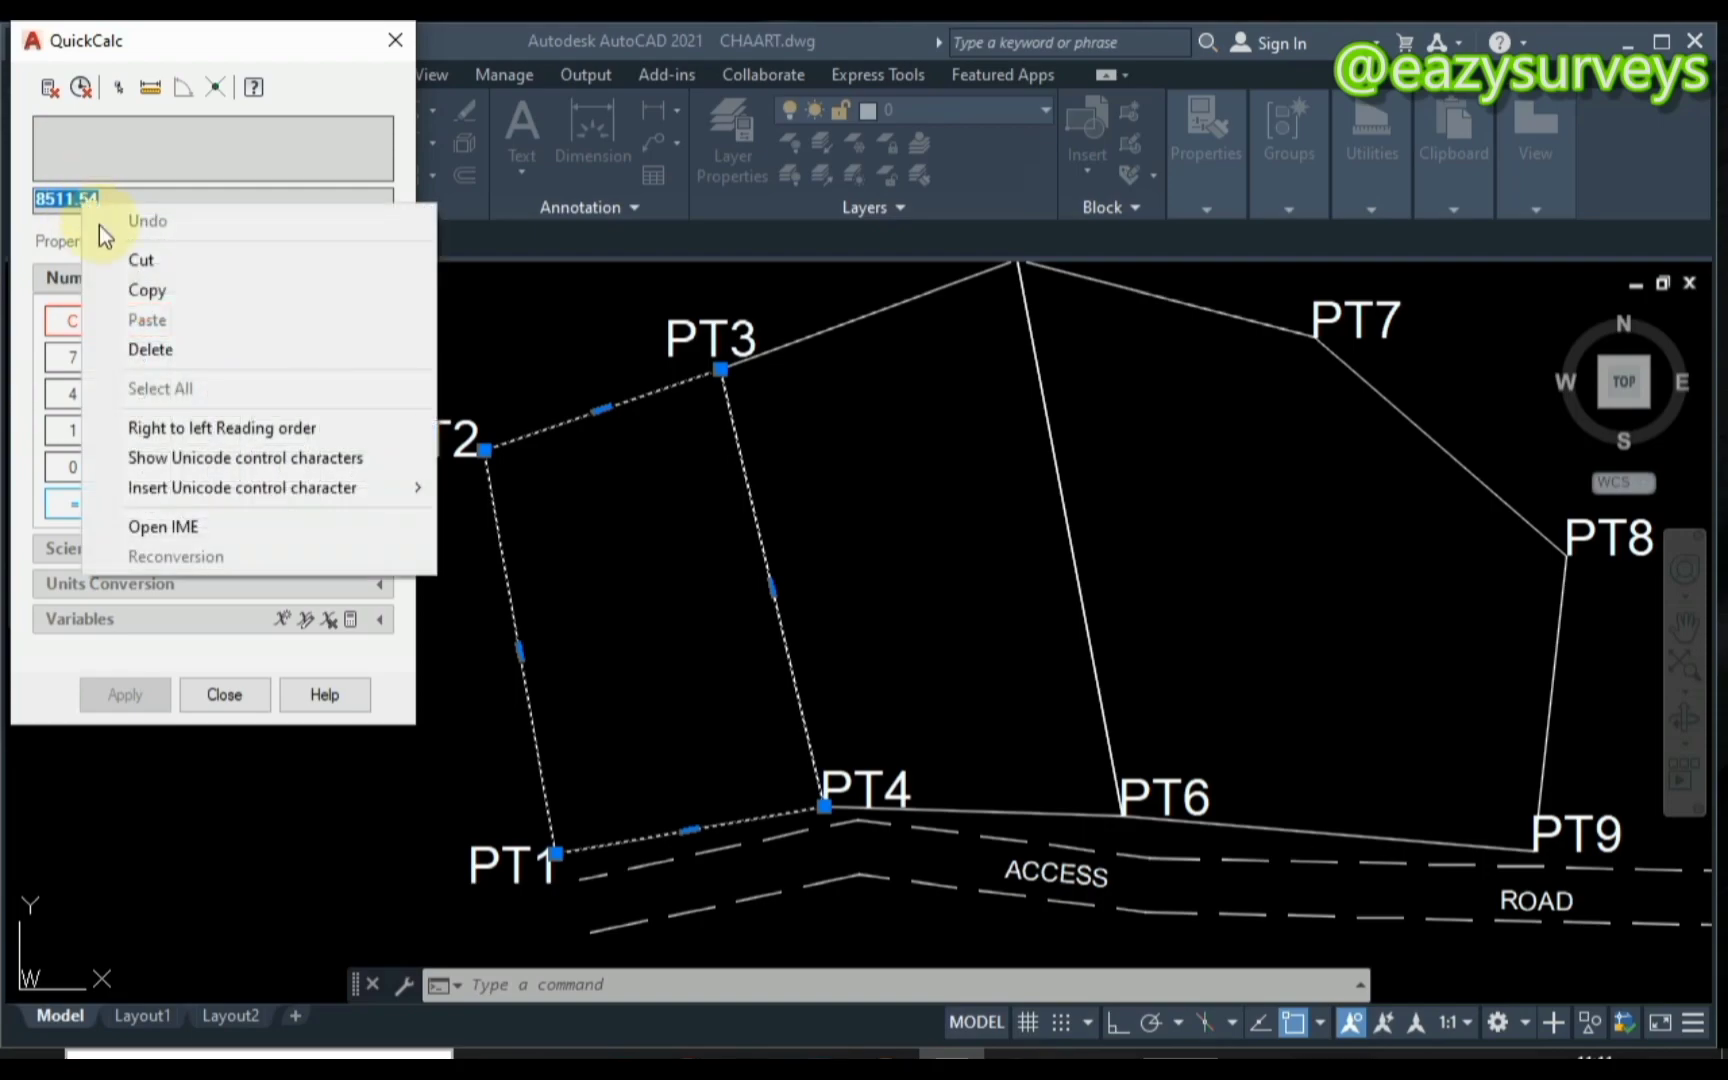
click(165, 290)
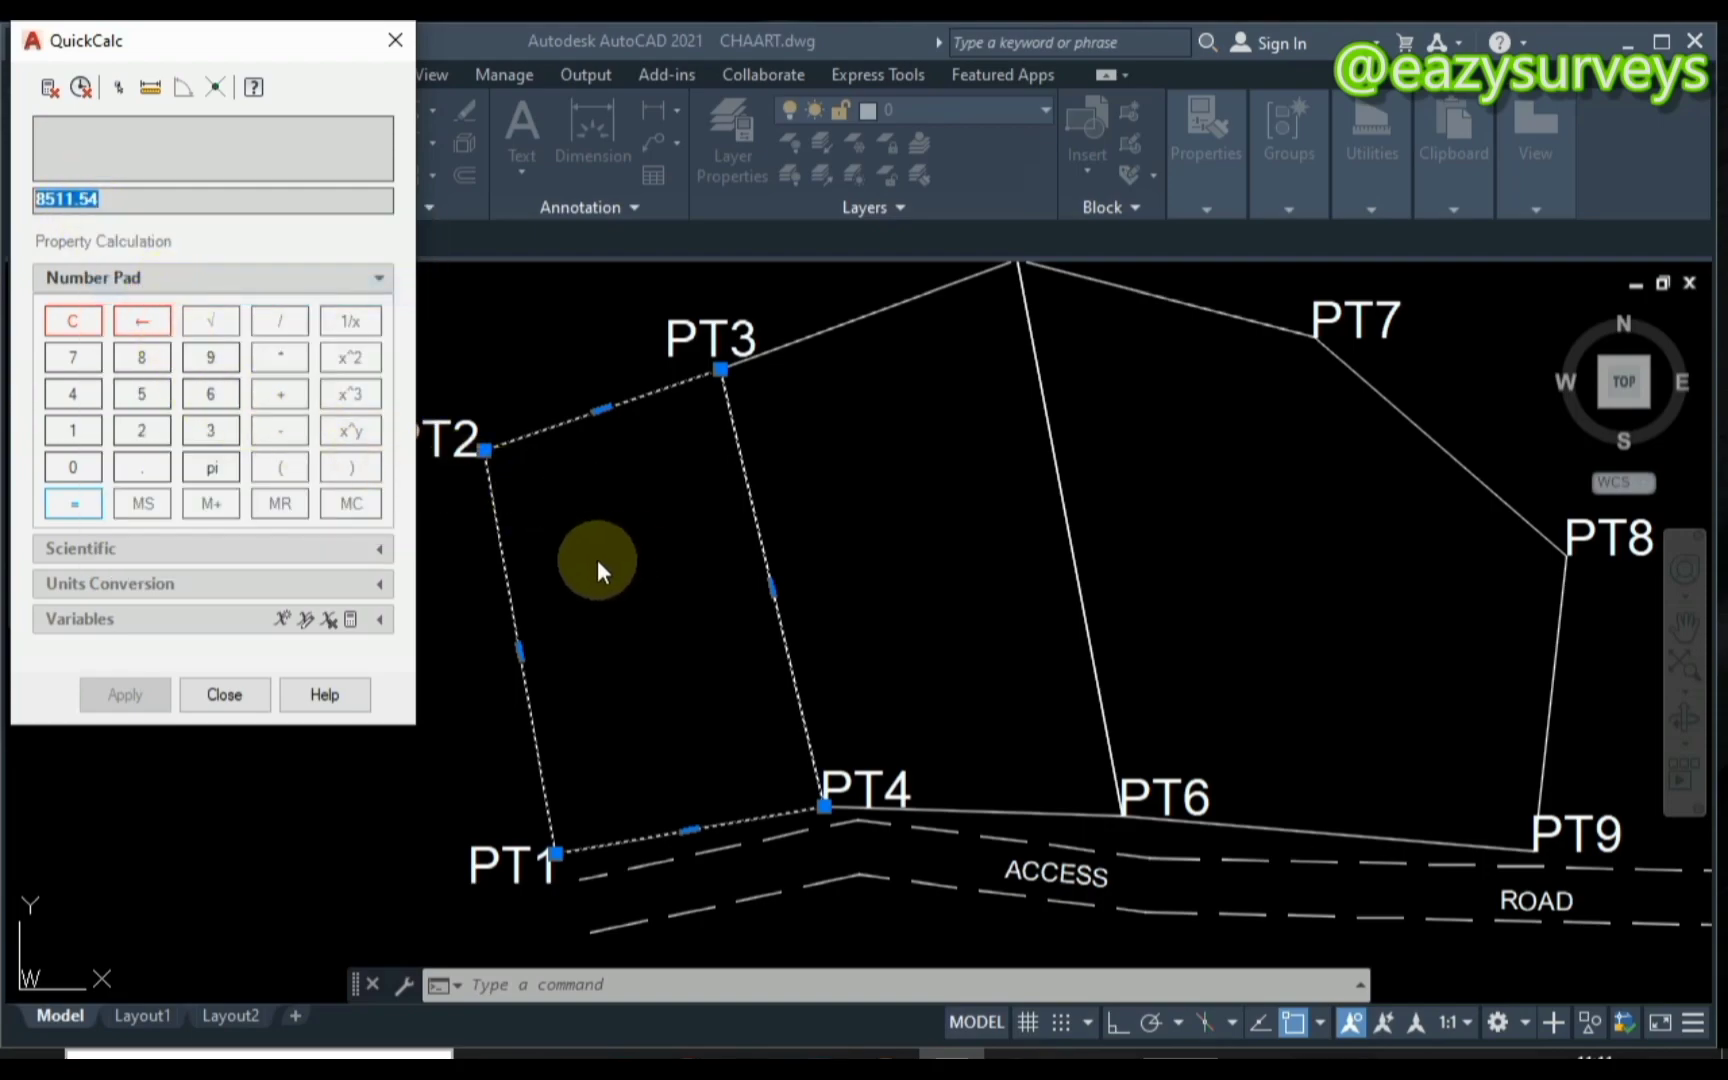
click(224, 694)
Paste 8511.54 as a text label and position it inside the PT1–PT4 parcel.
right_click(584, 613)
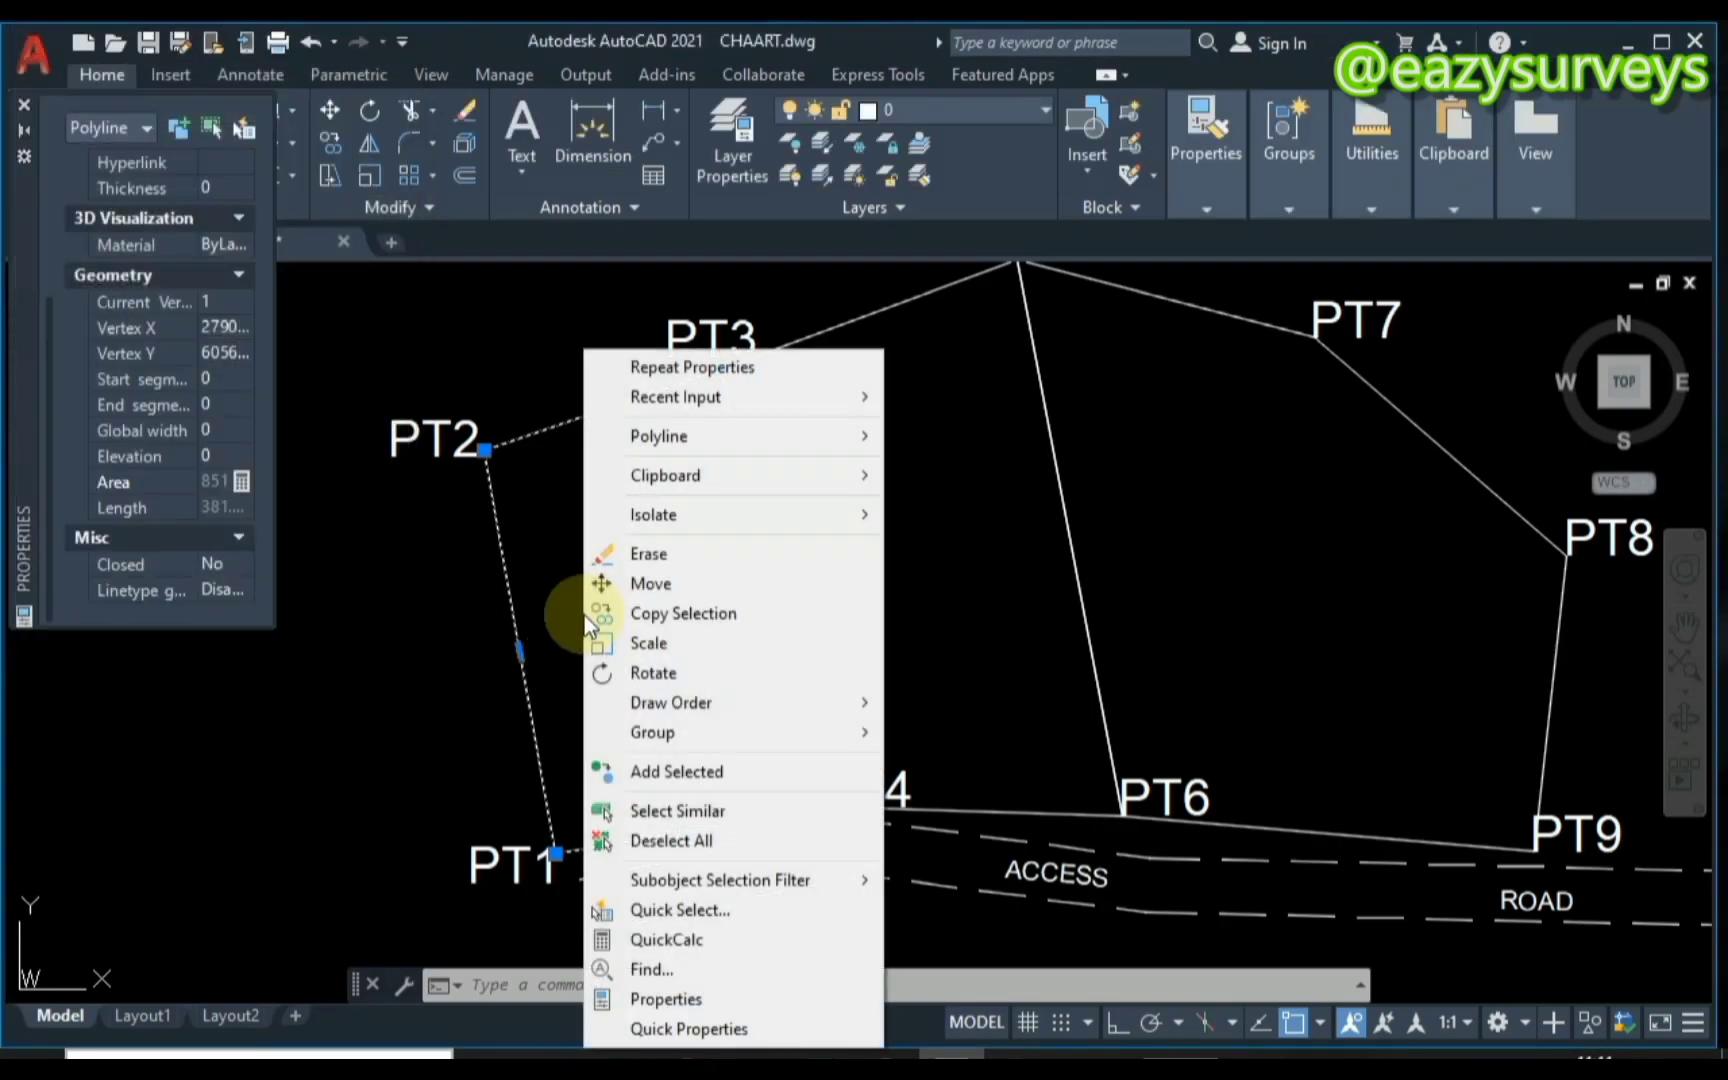
mouse_move(680, 474)
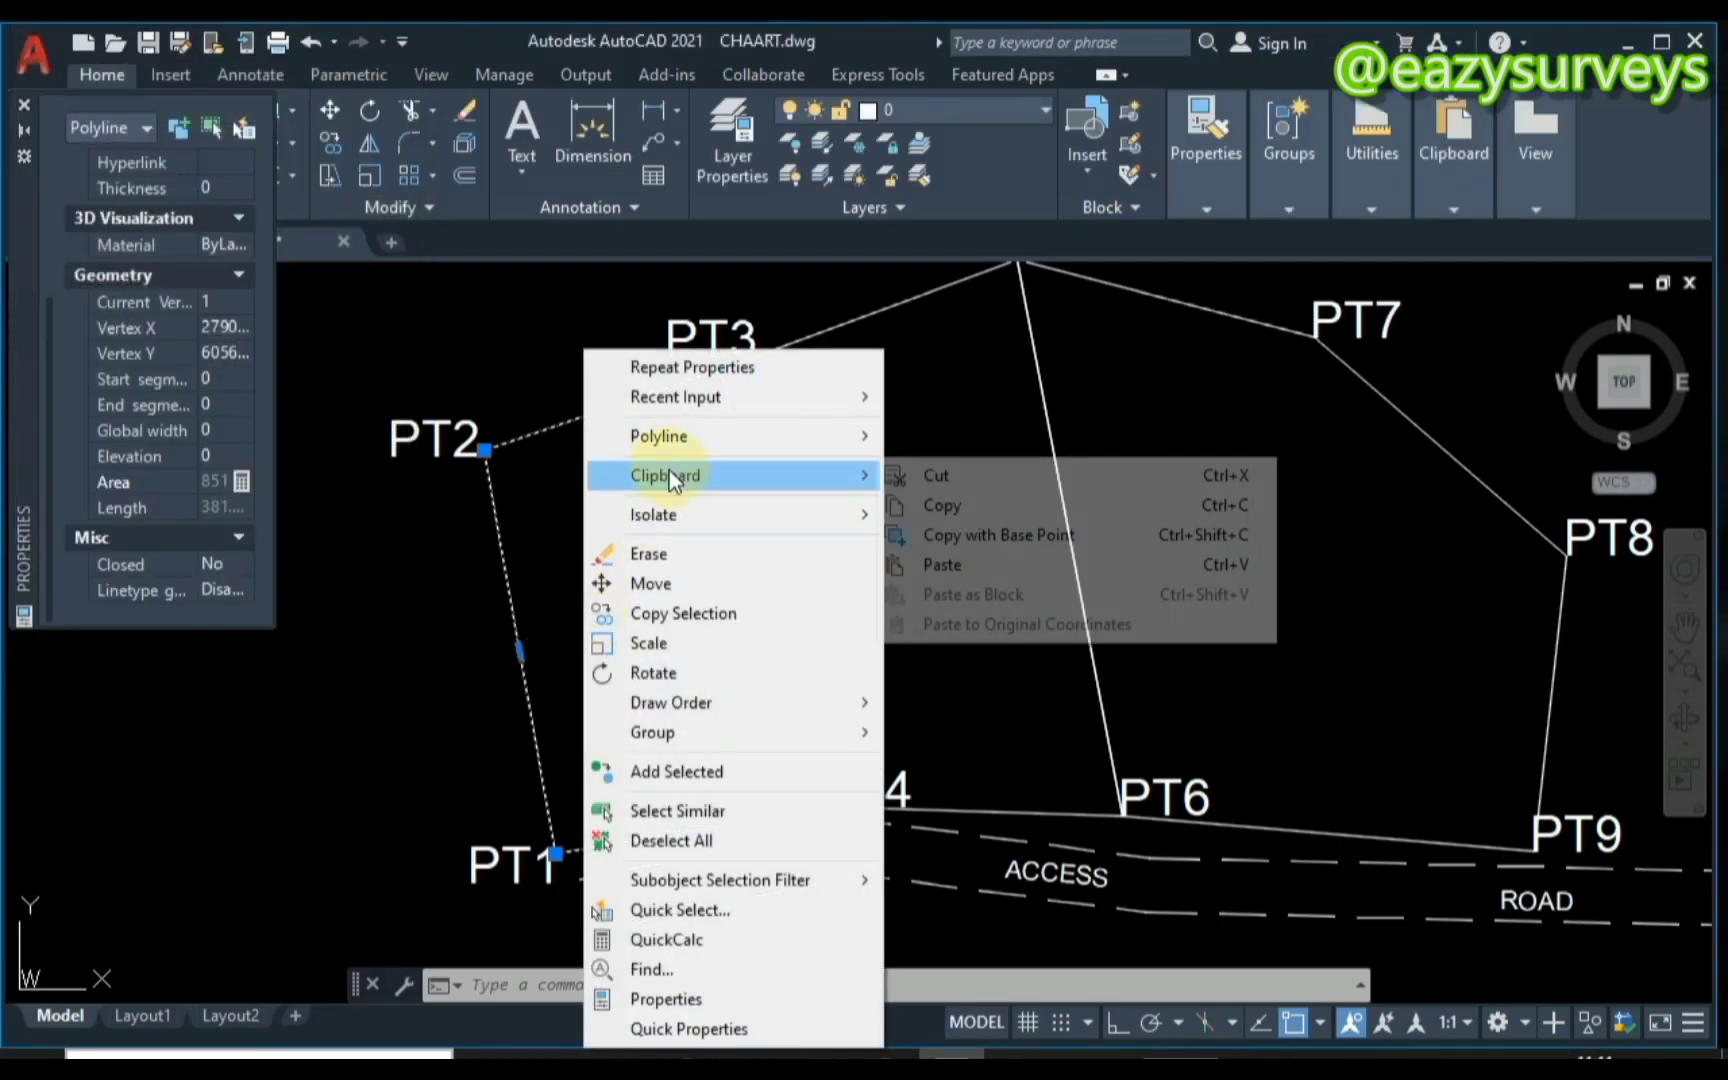
click(941, 564)
click(564, 610)
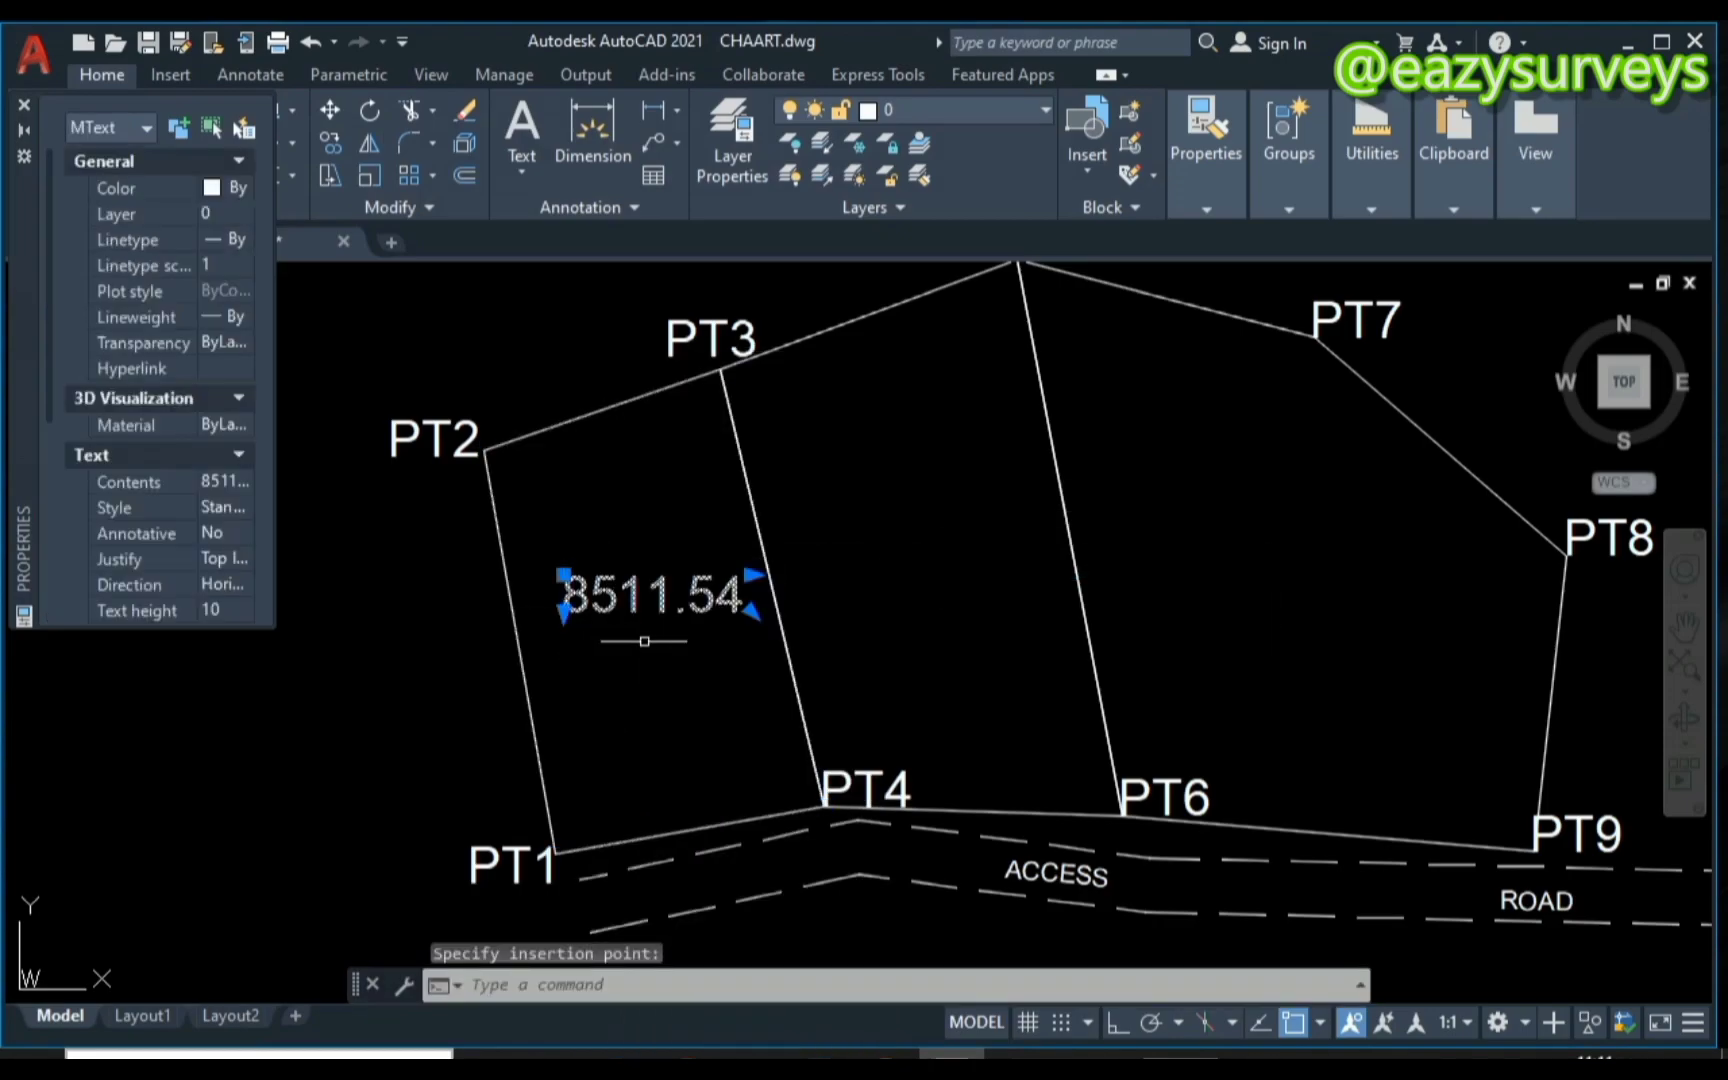
click(605, 609)
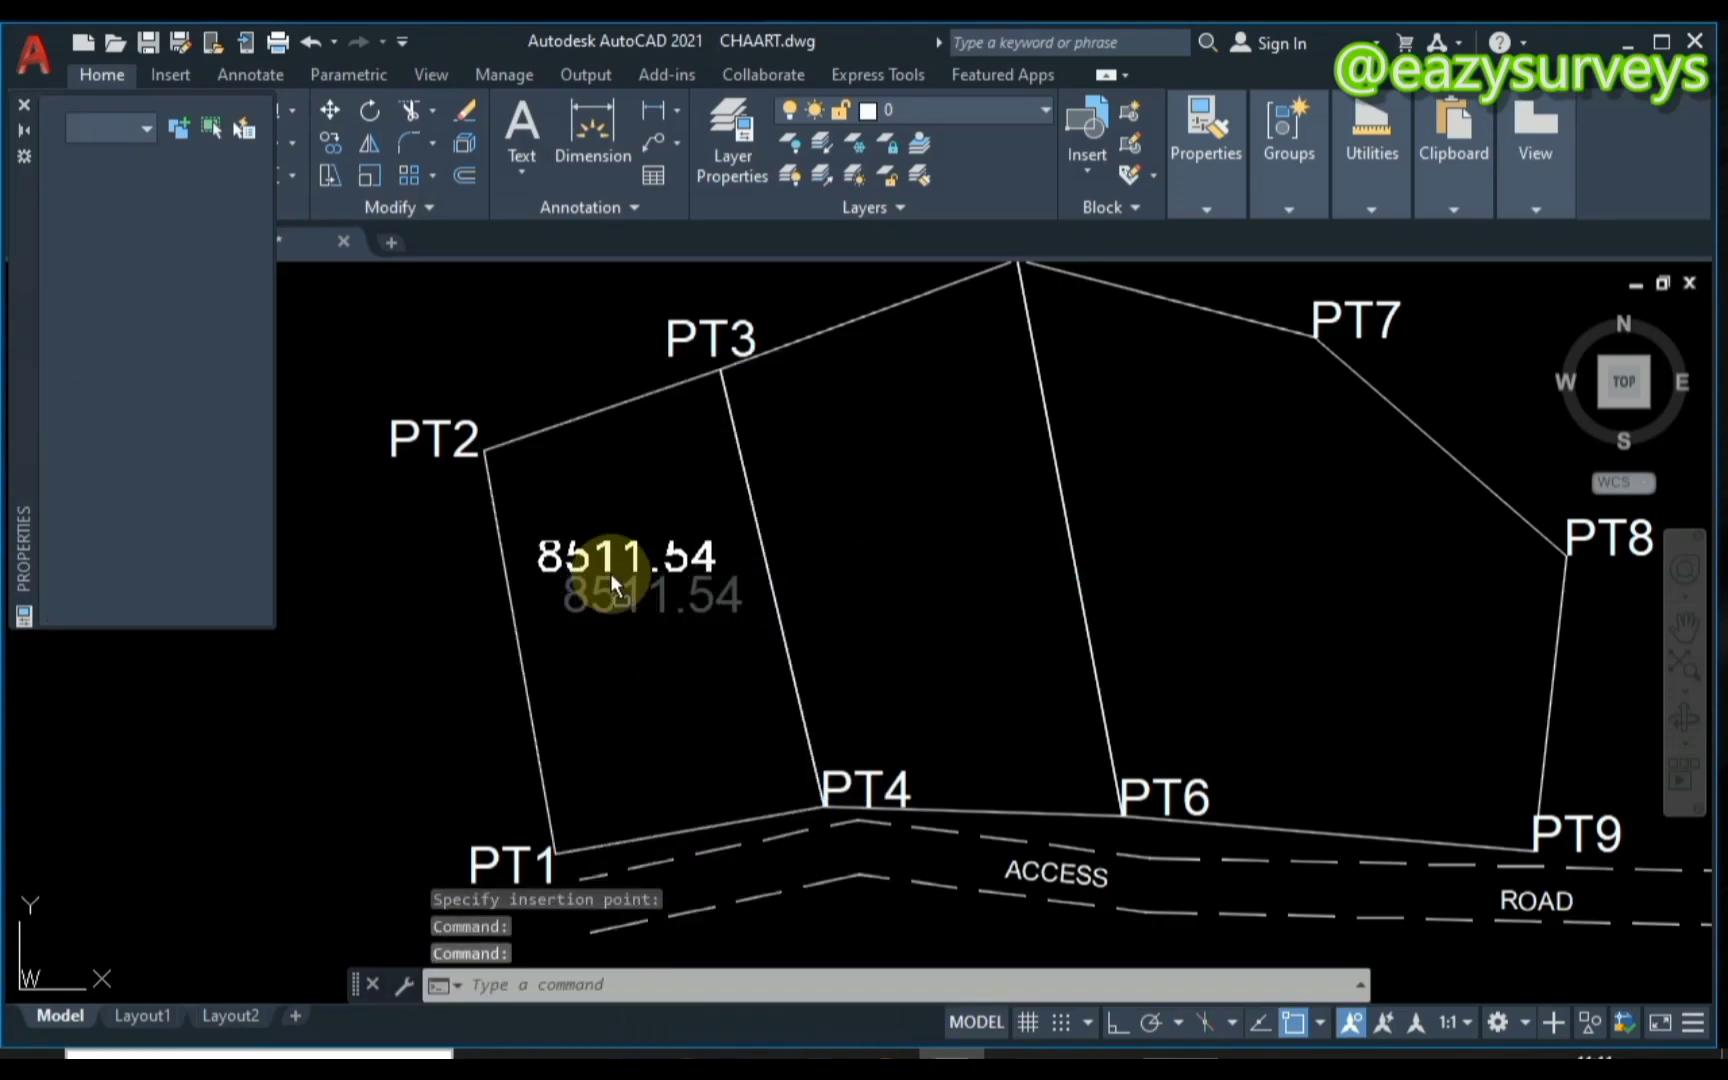
key(Escape)
drag(652, 594, 626, 548)
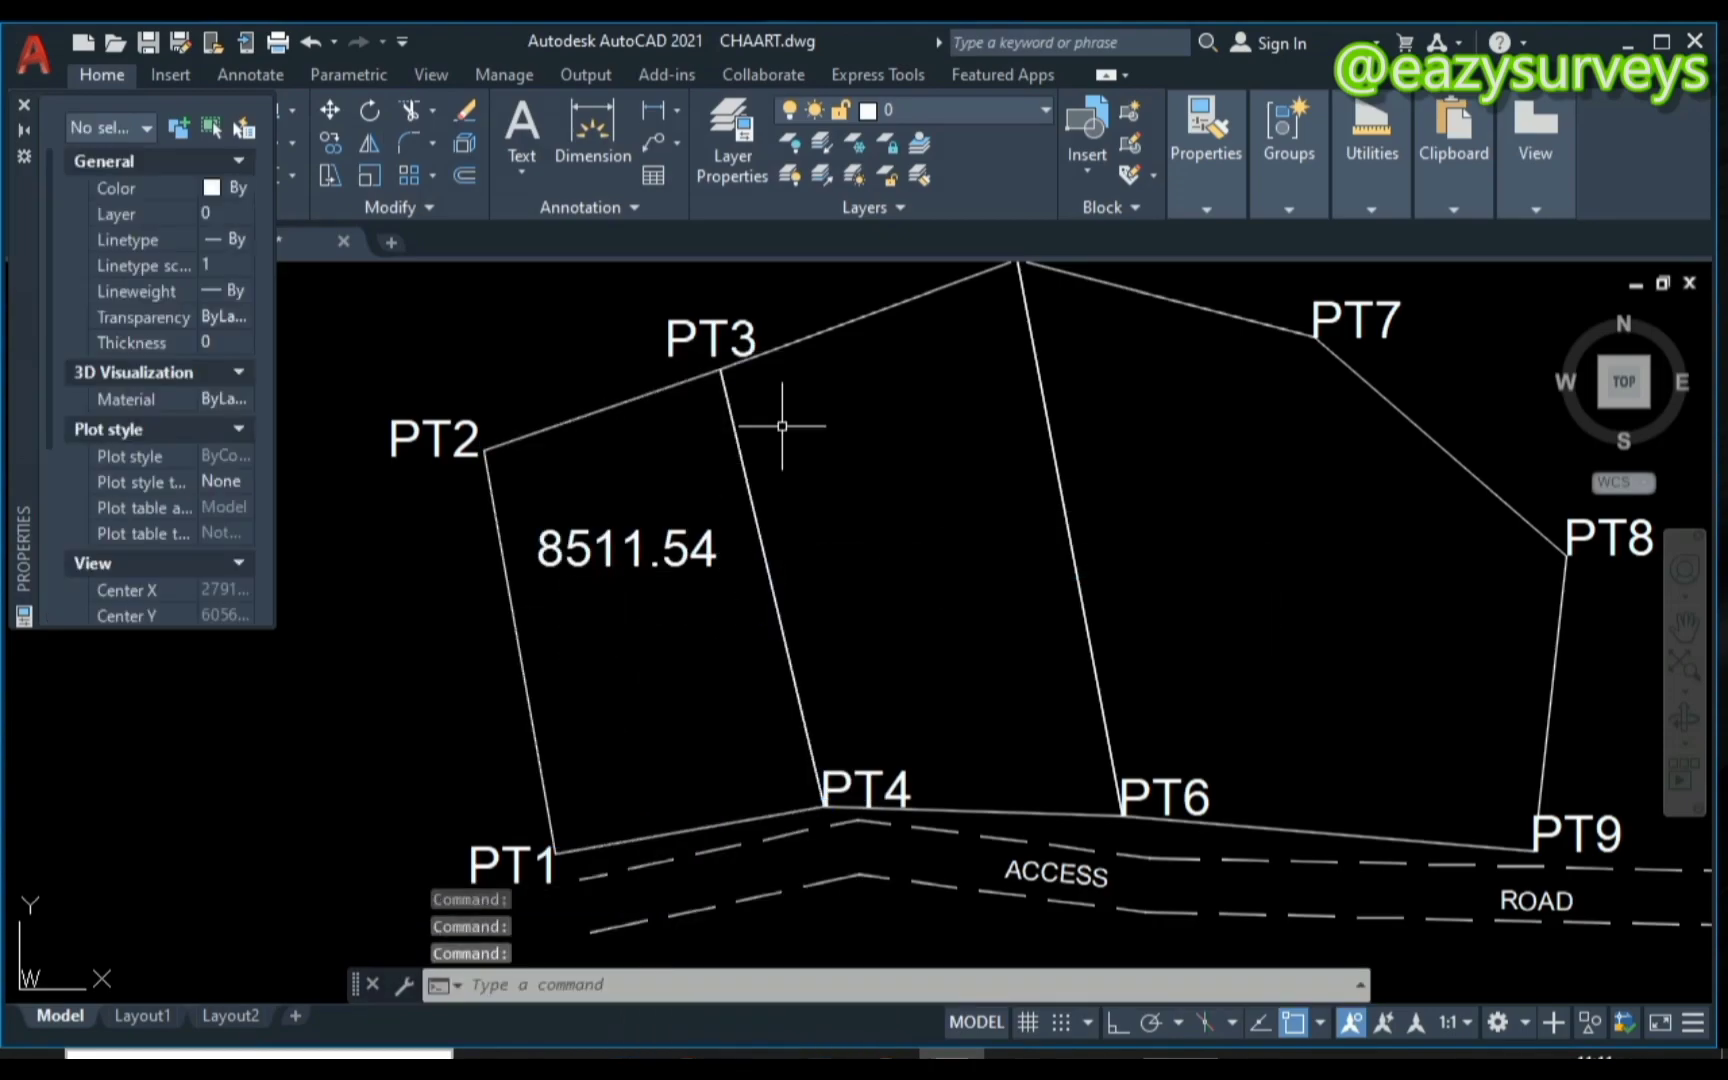
Copy the middle parcel's Area, 11678.632, from Properties via QuickCalc.
click(804, 337)
scroll(153, 554, down, 3)
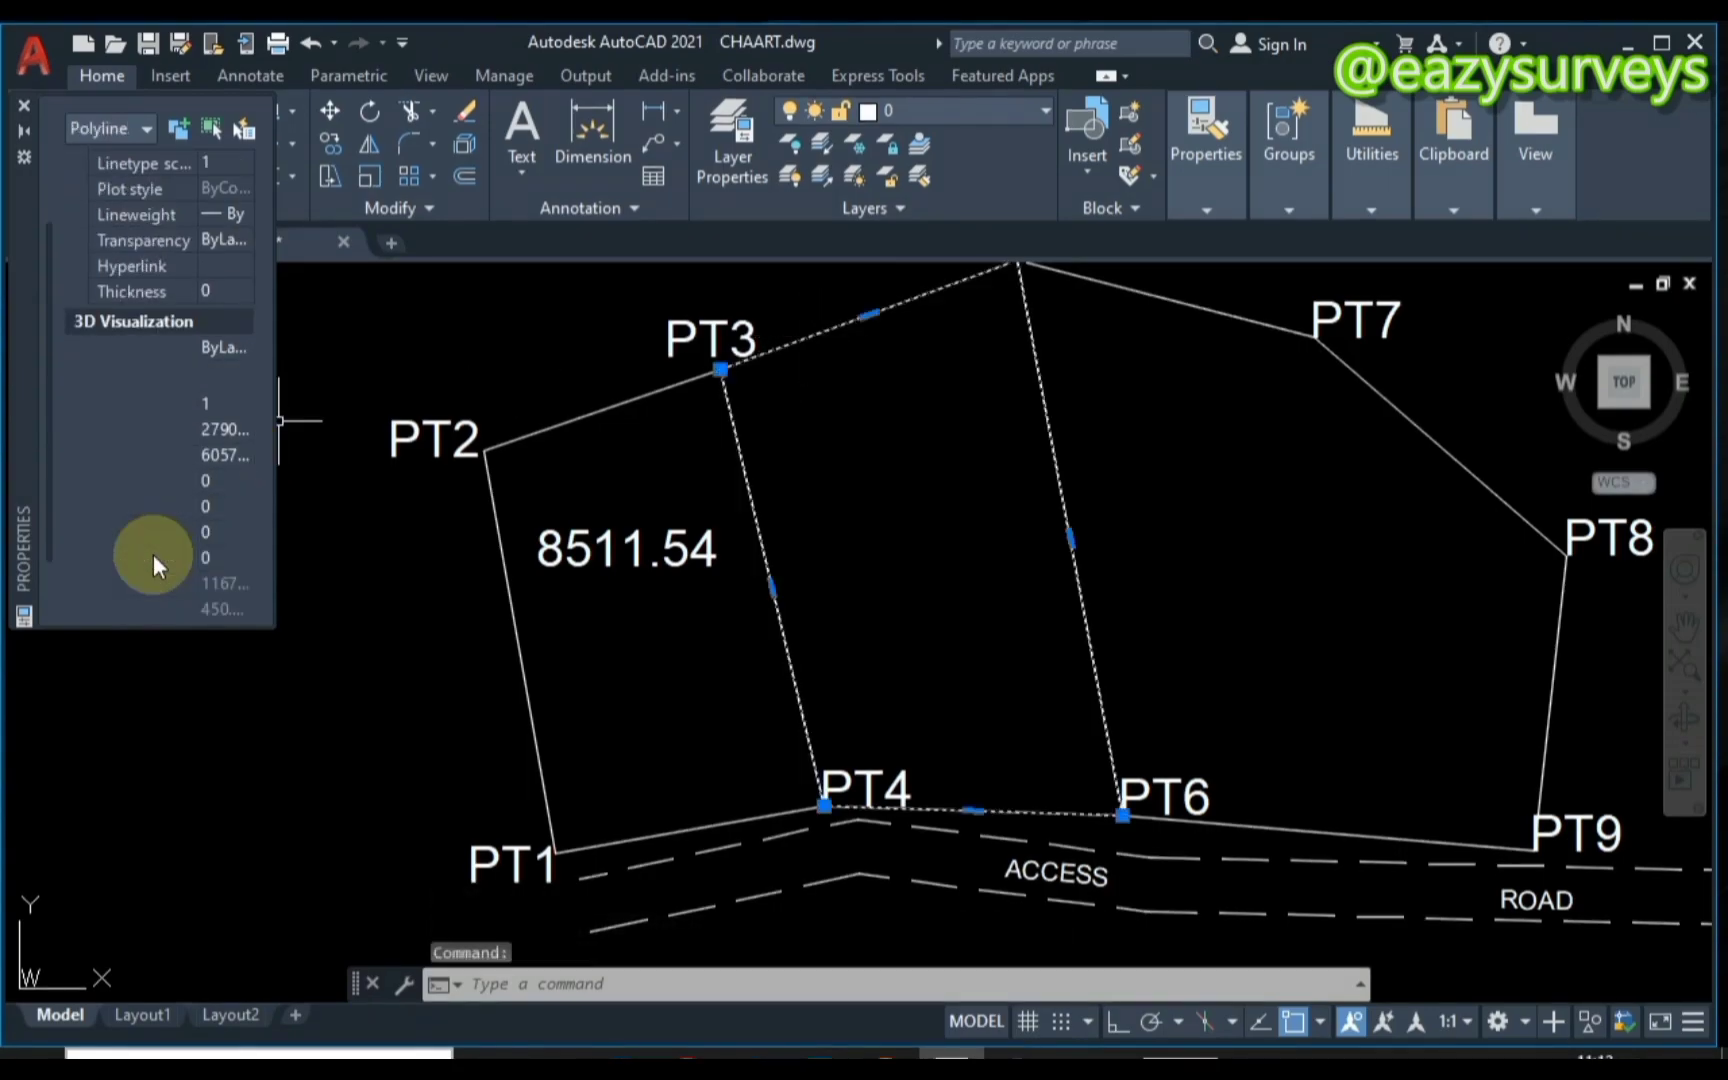
scroll(153, 554, down, 2)
click(242, 481)
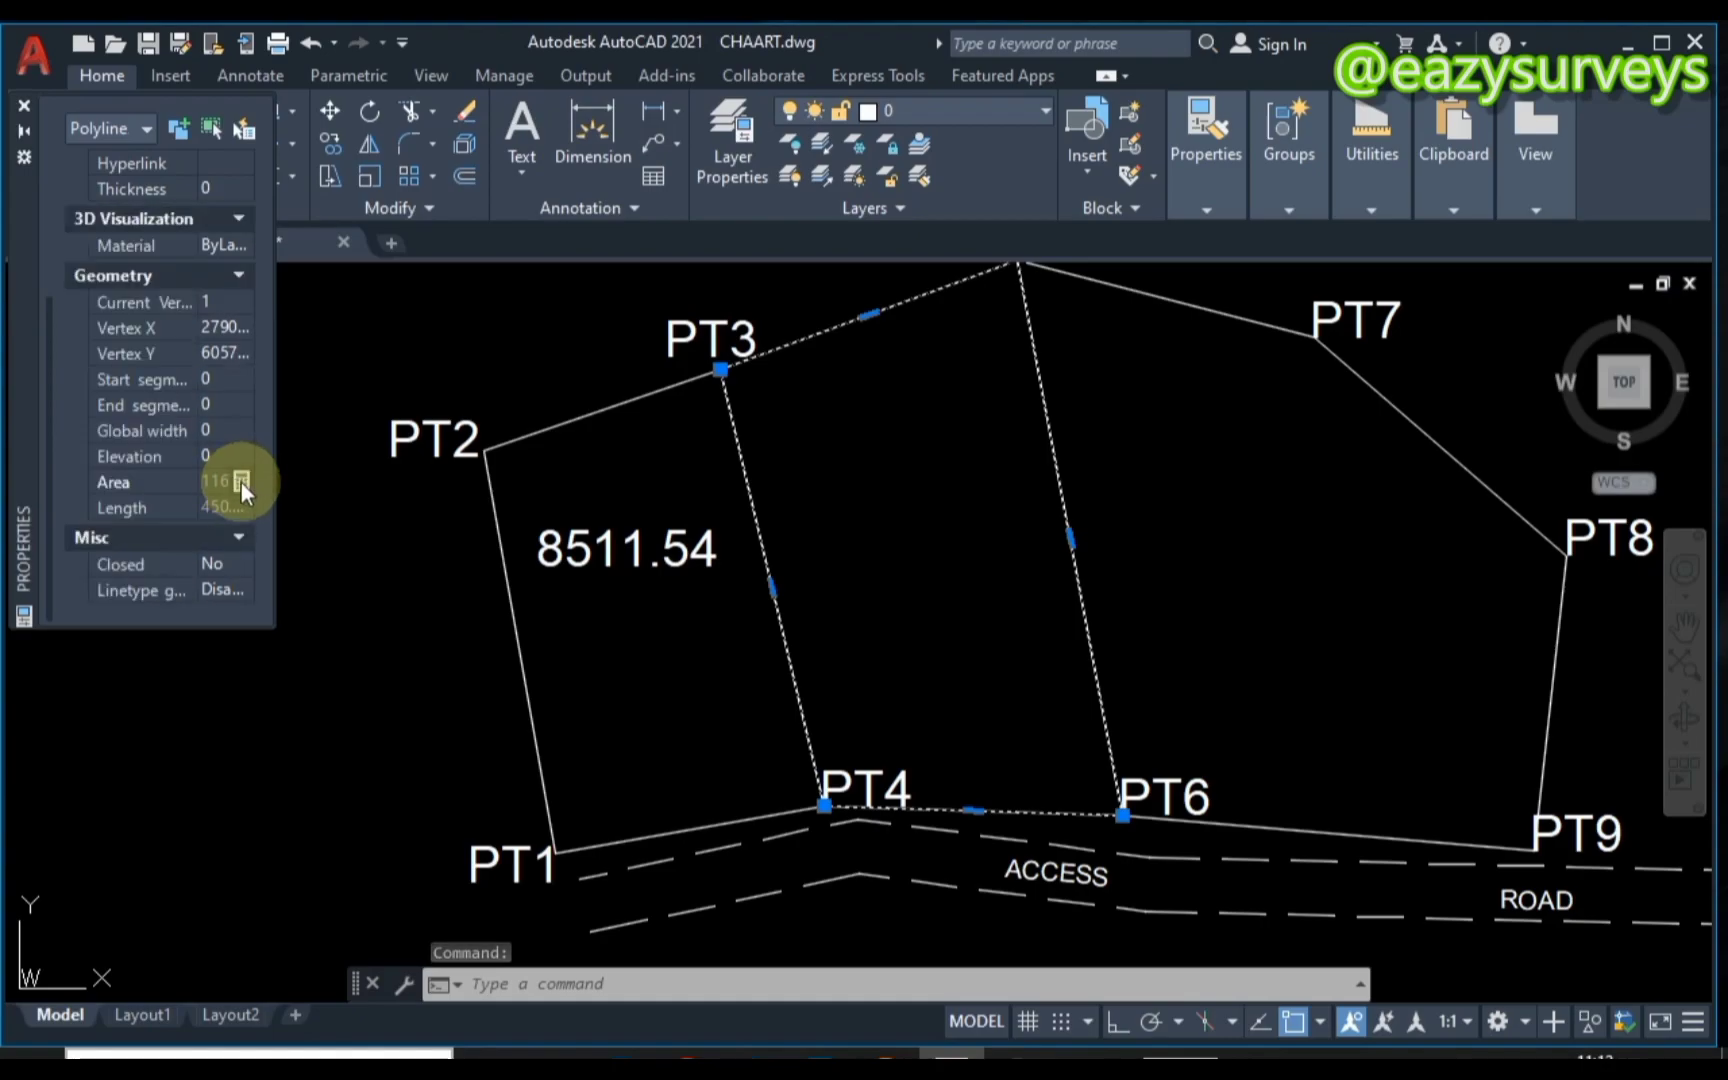
click(241, 481)
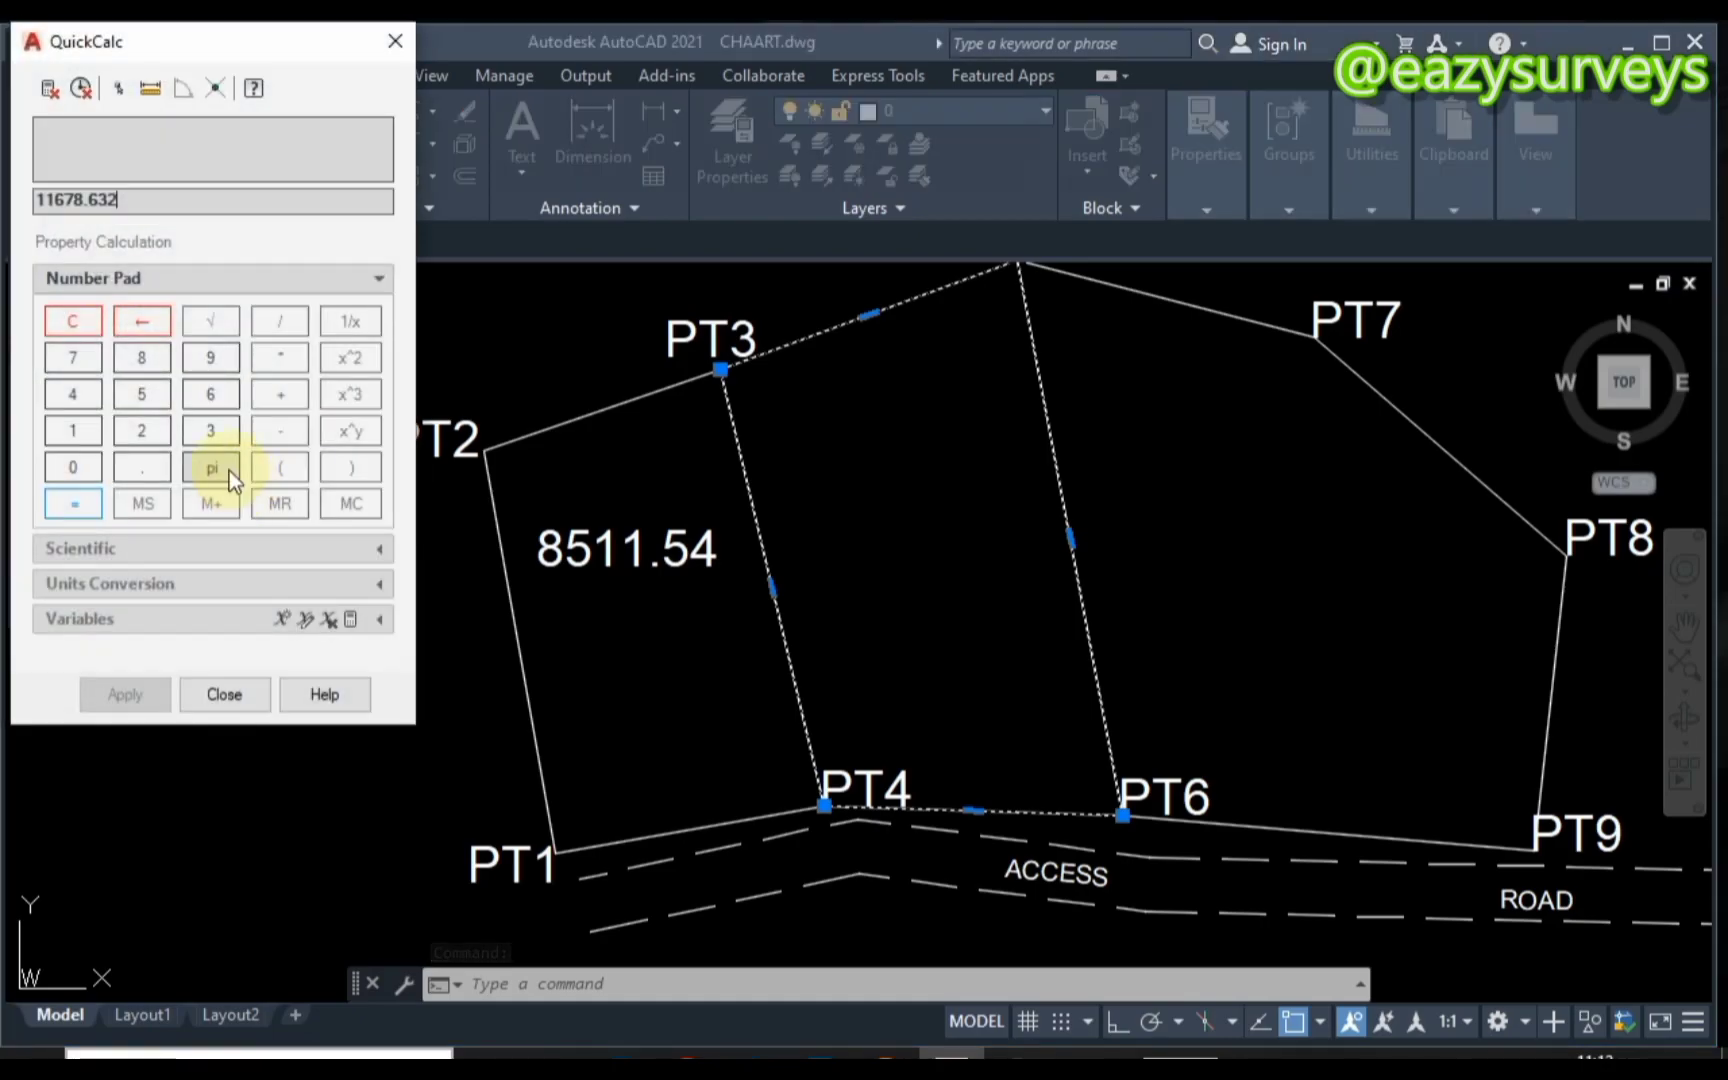
double_click(119, 200)
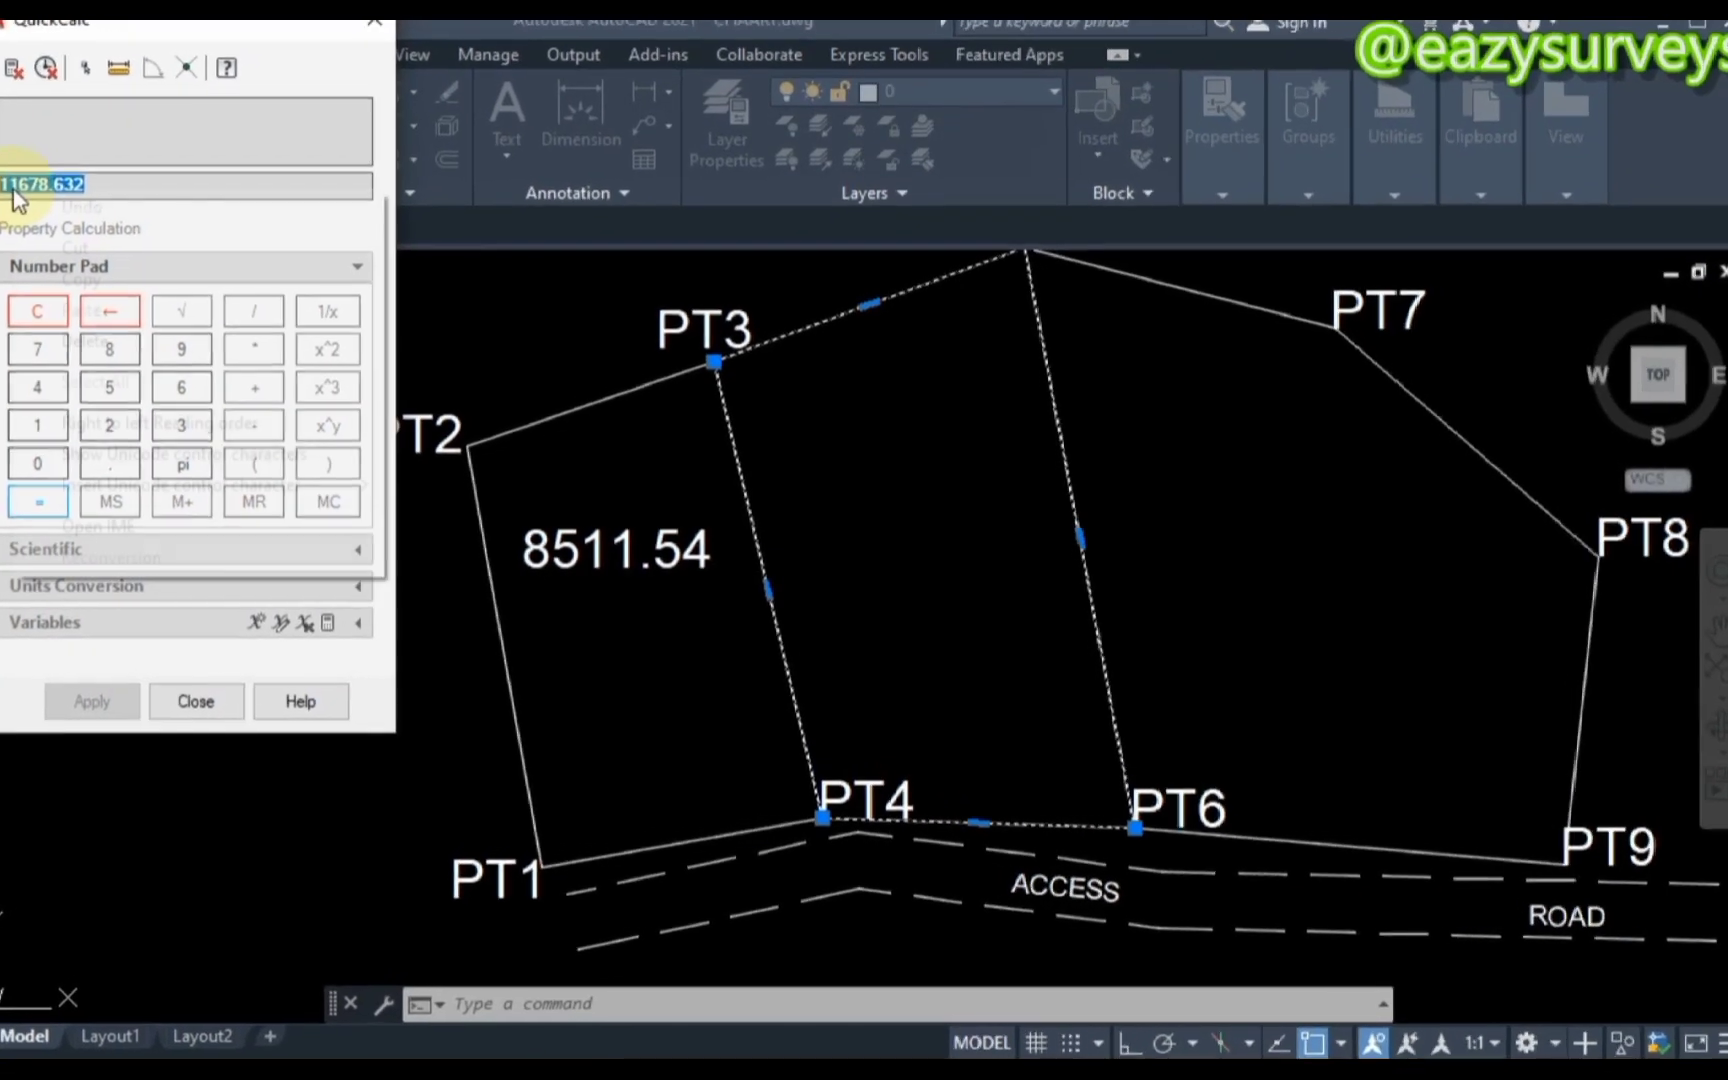
right_click(110, 200)
click(54, 266)
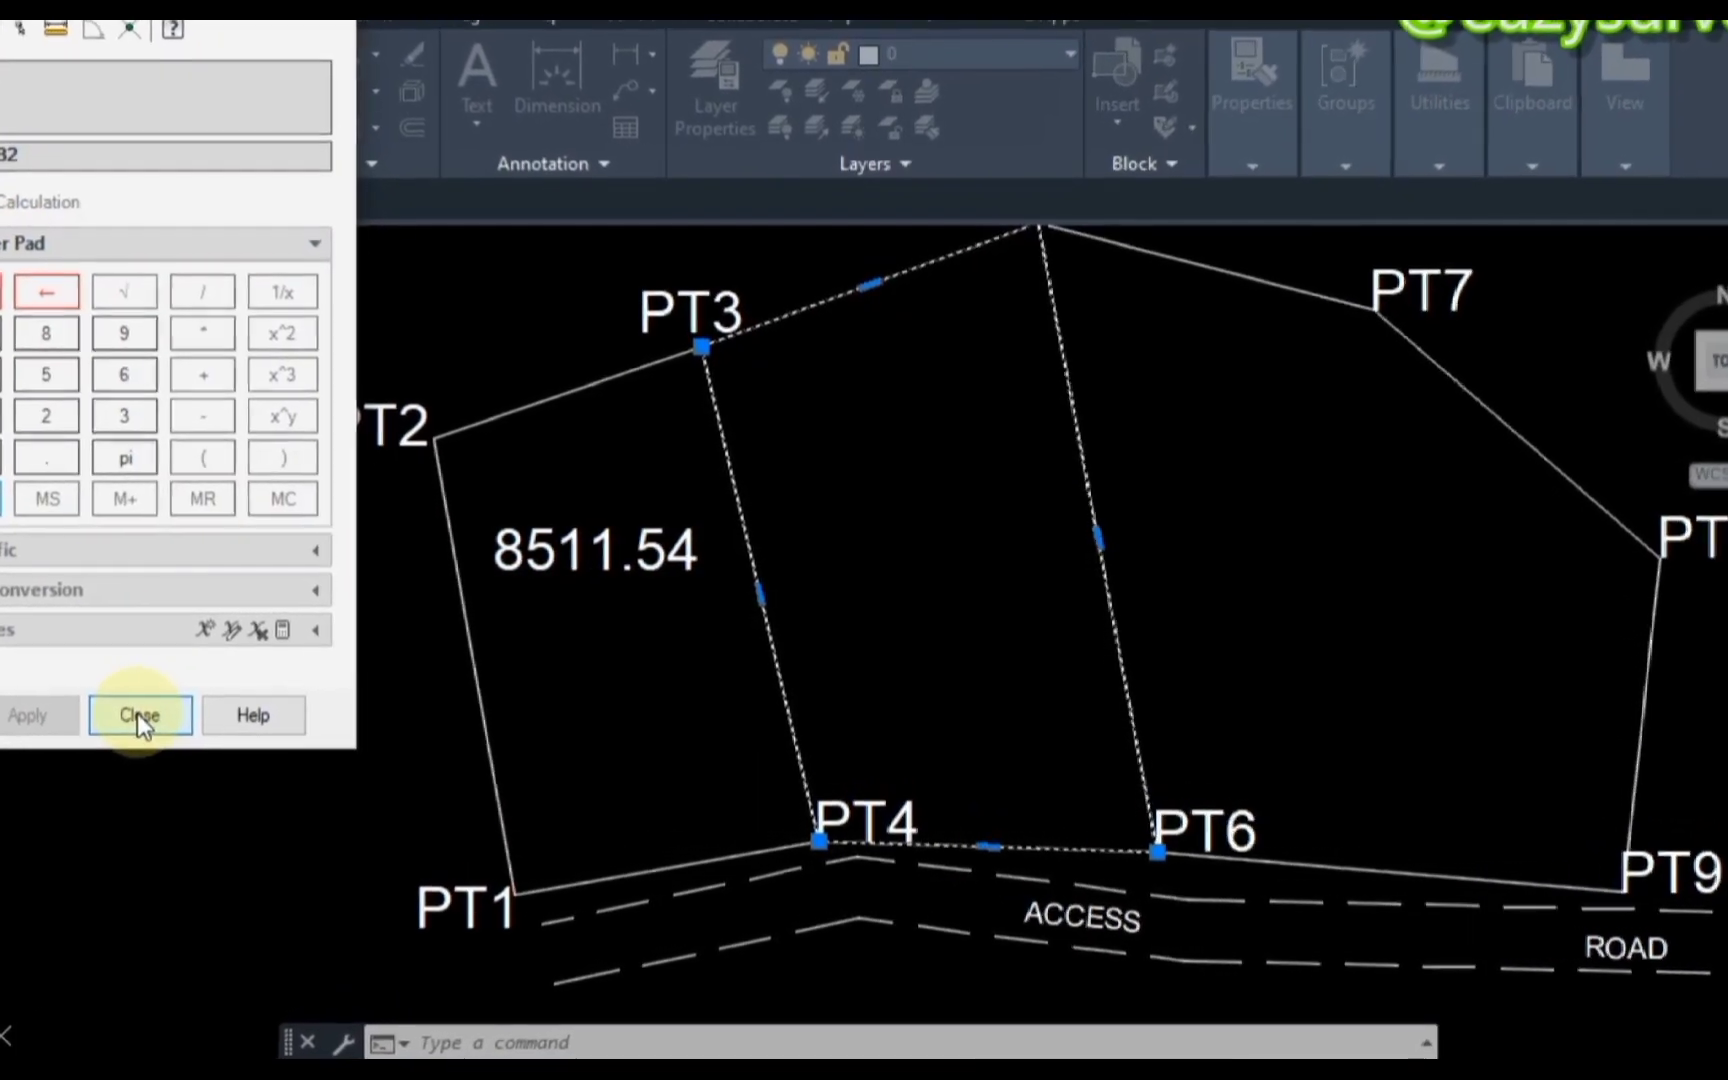
click(163, 709)
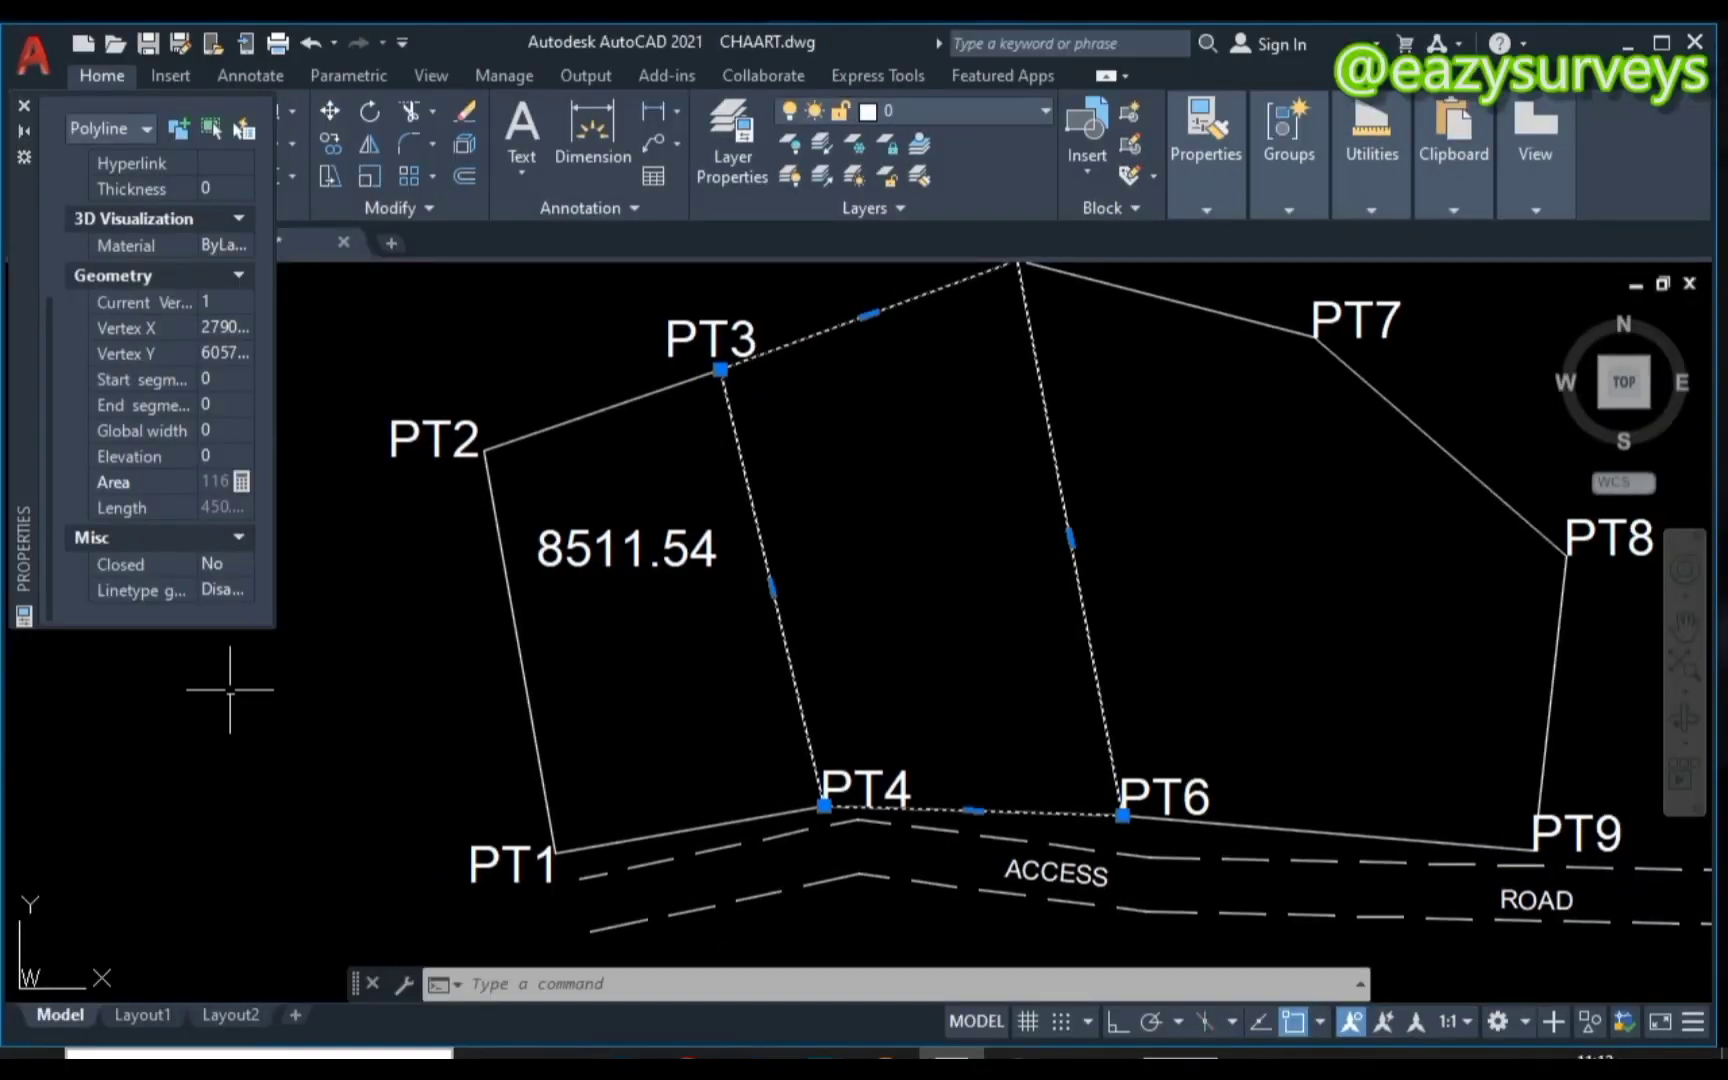
Paste 11678.632 as a label at height 10 and move it into the middle parcel.
right_click(851, 438)
mouse_move(954, 473)
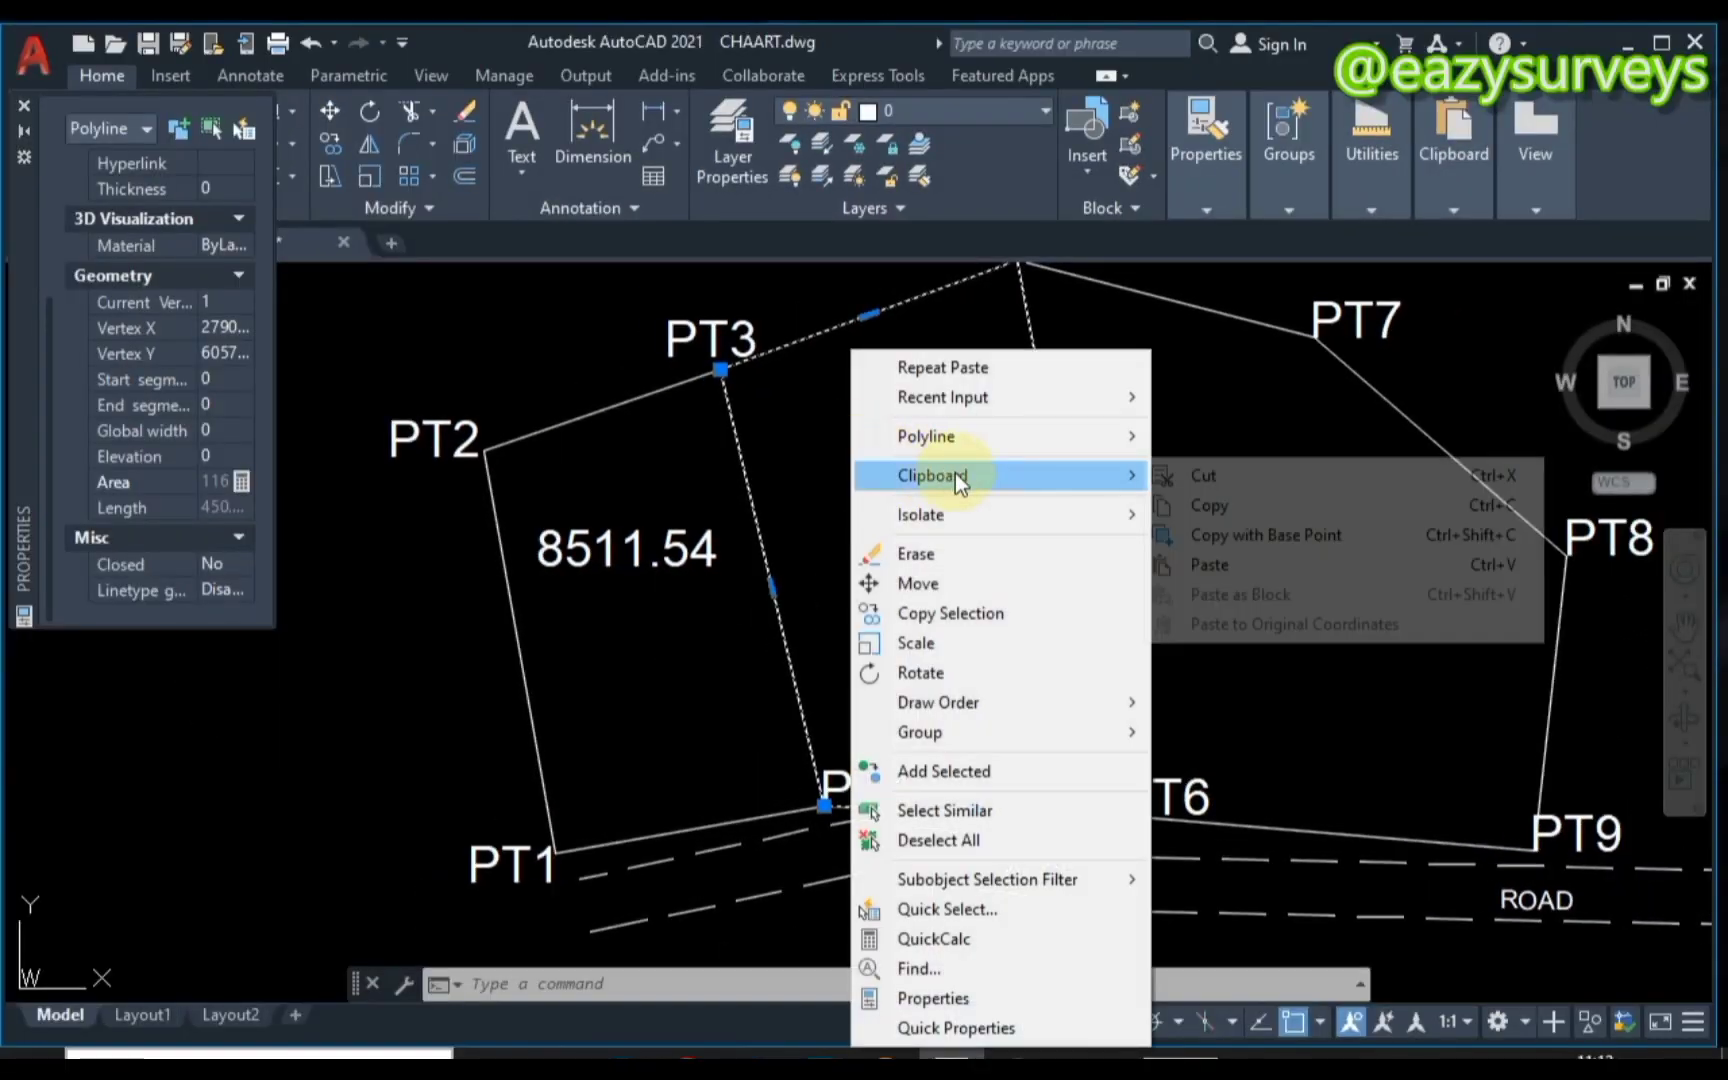
click(1213, 567)
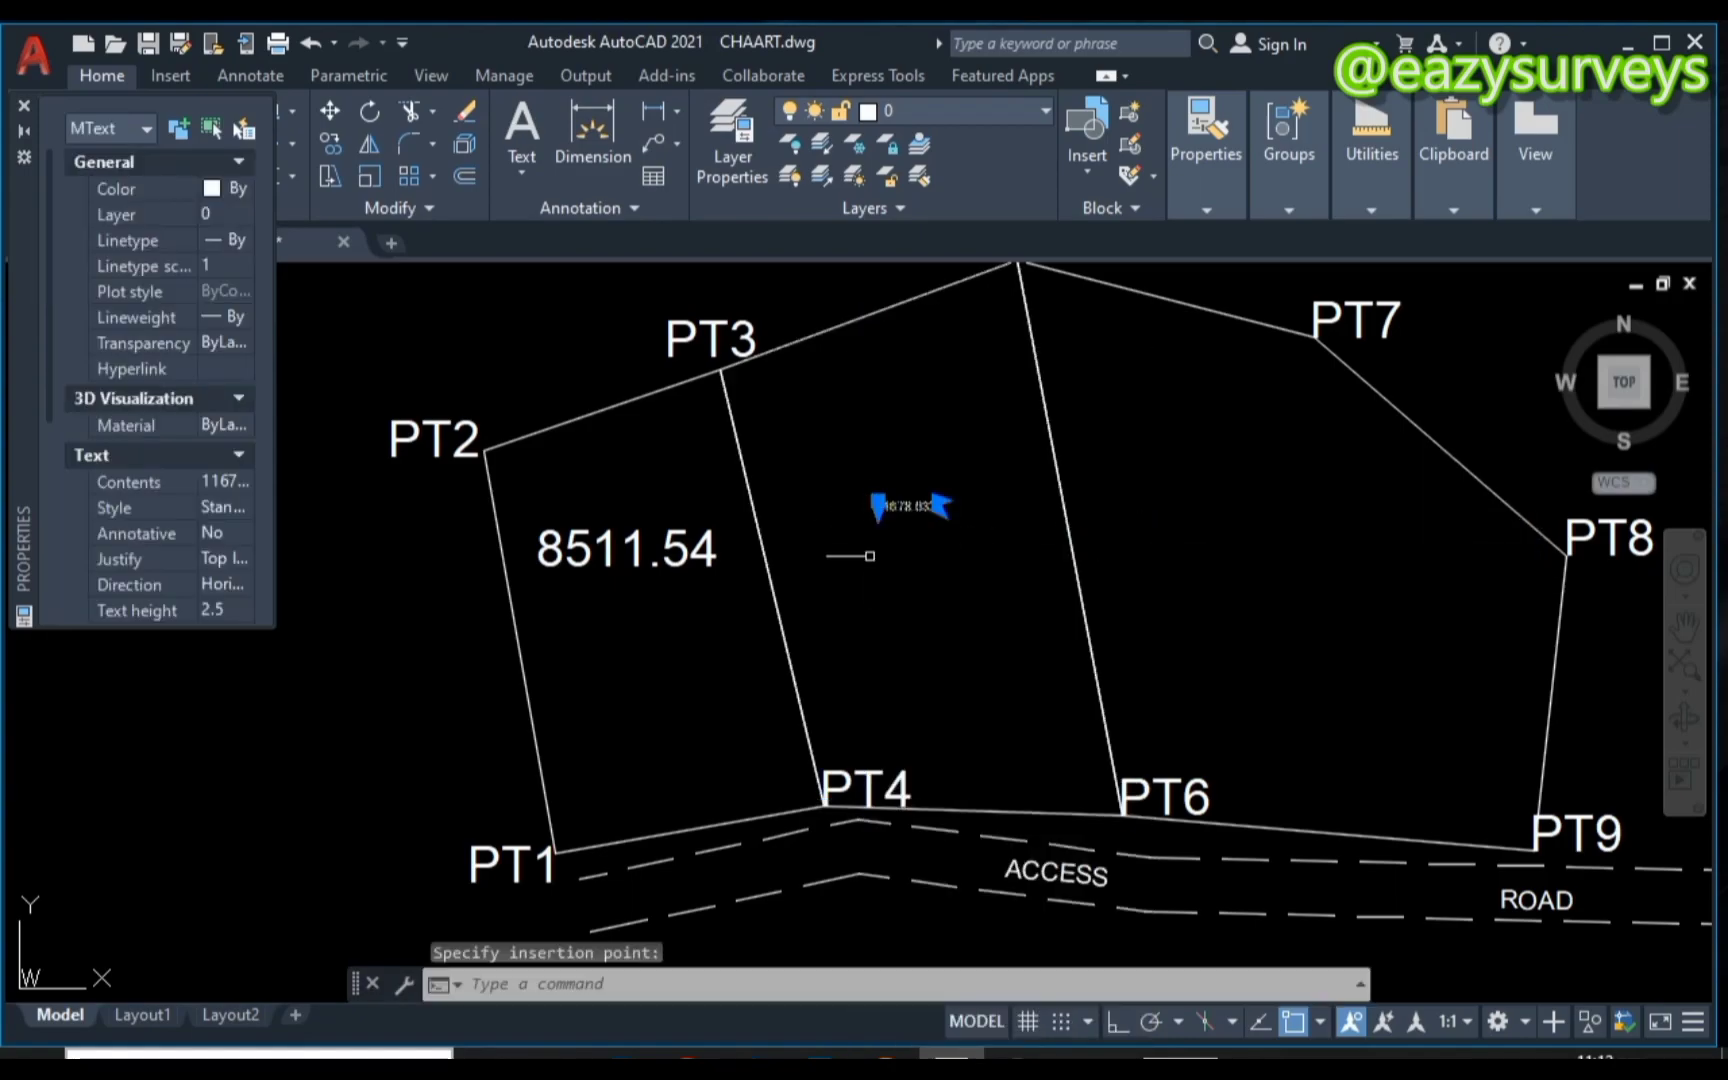
click(906, 508)
double_click(906, 508)
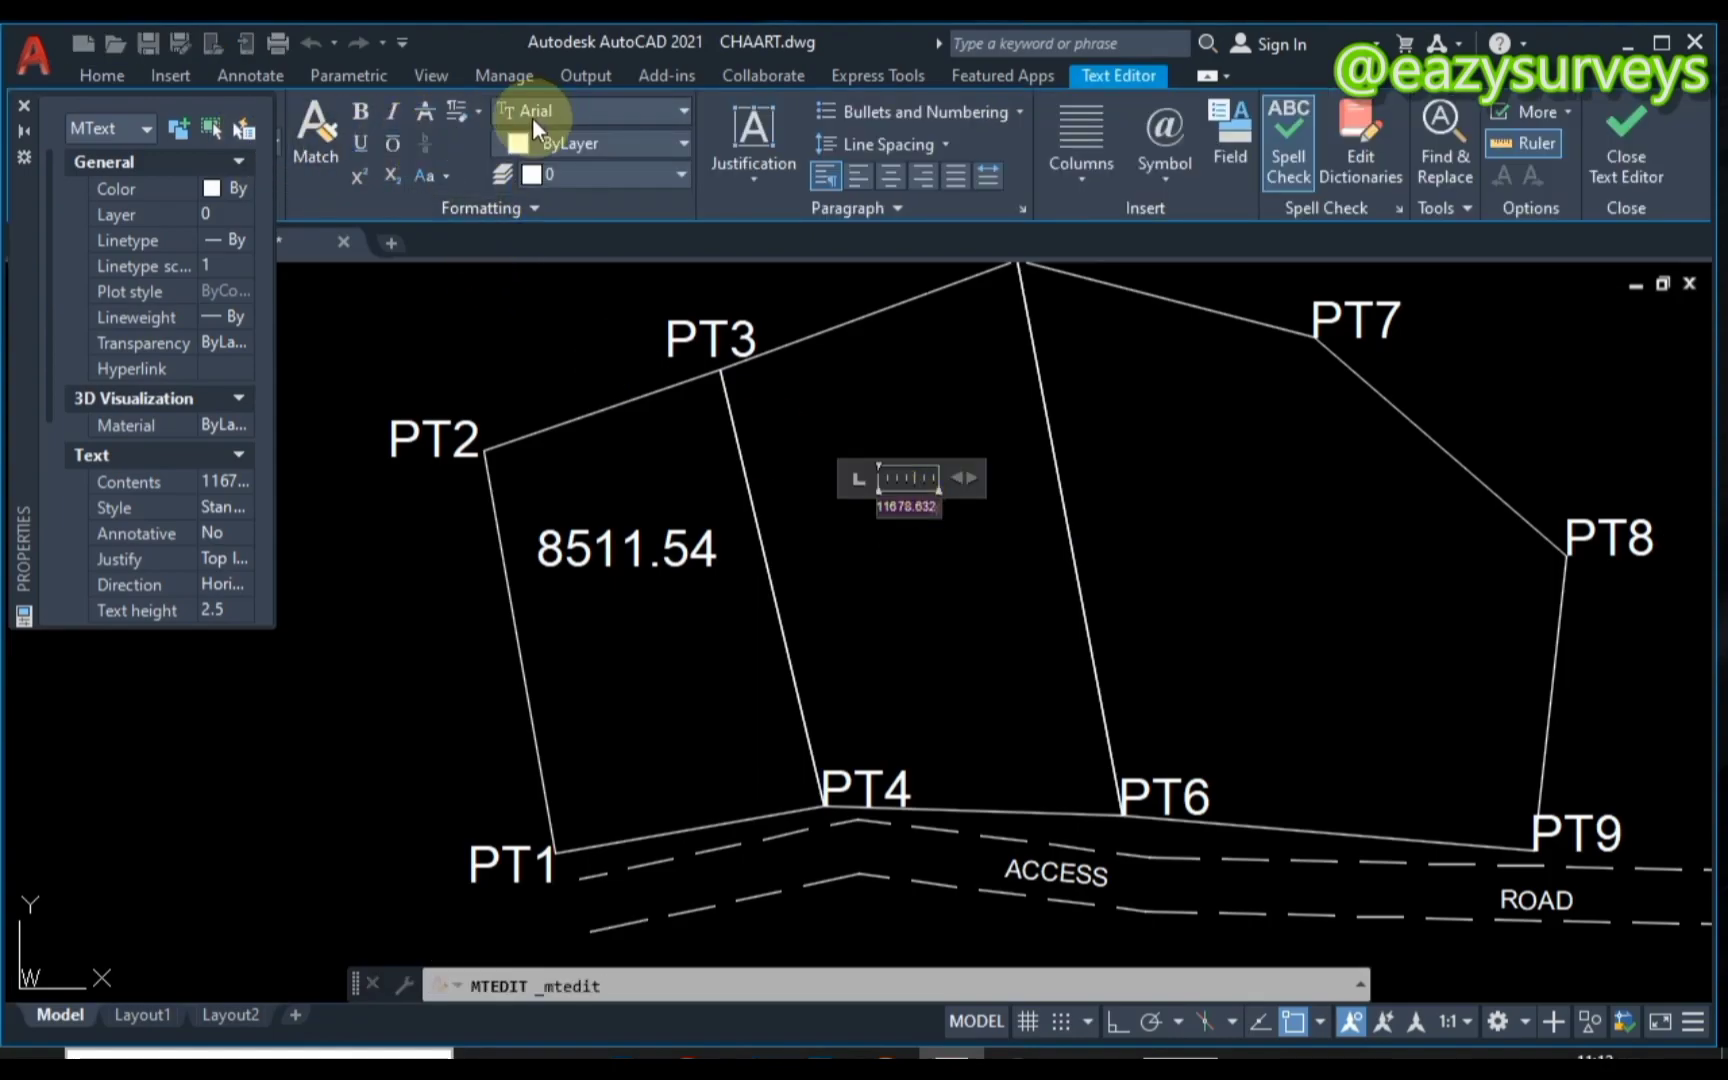
click(23, 107)
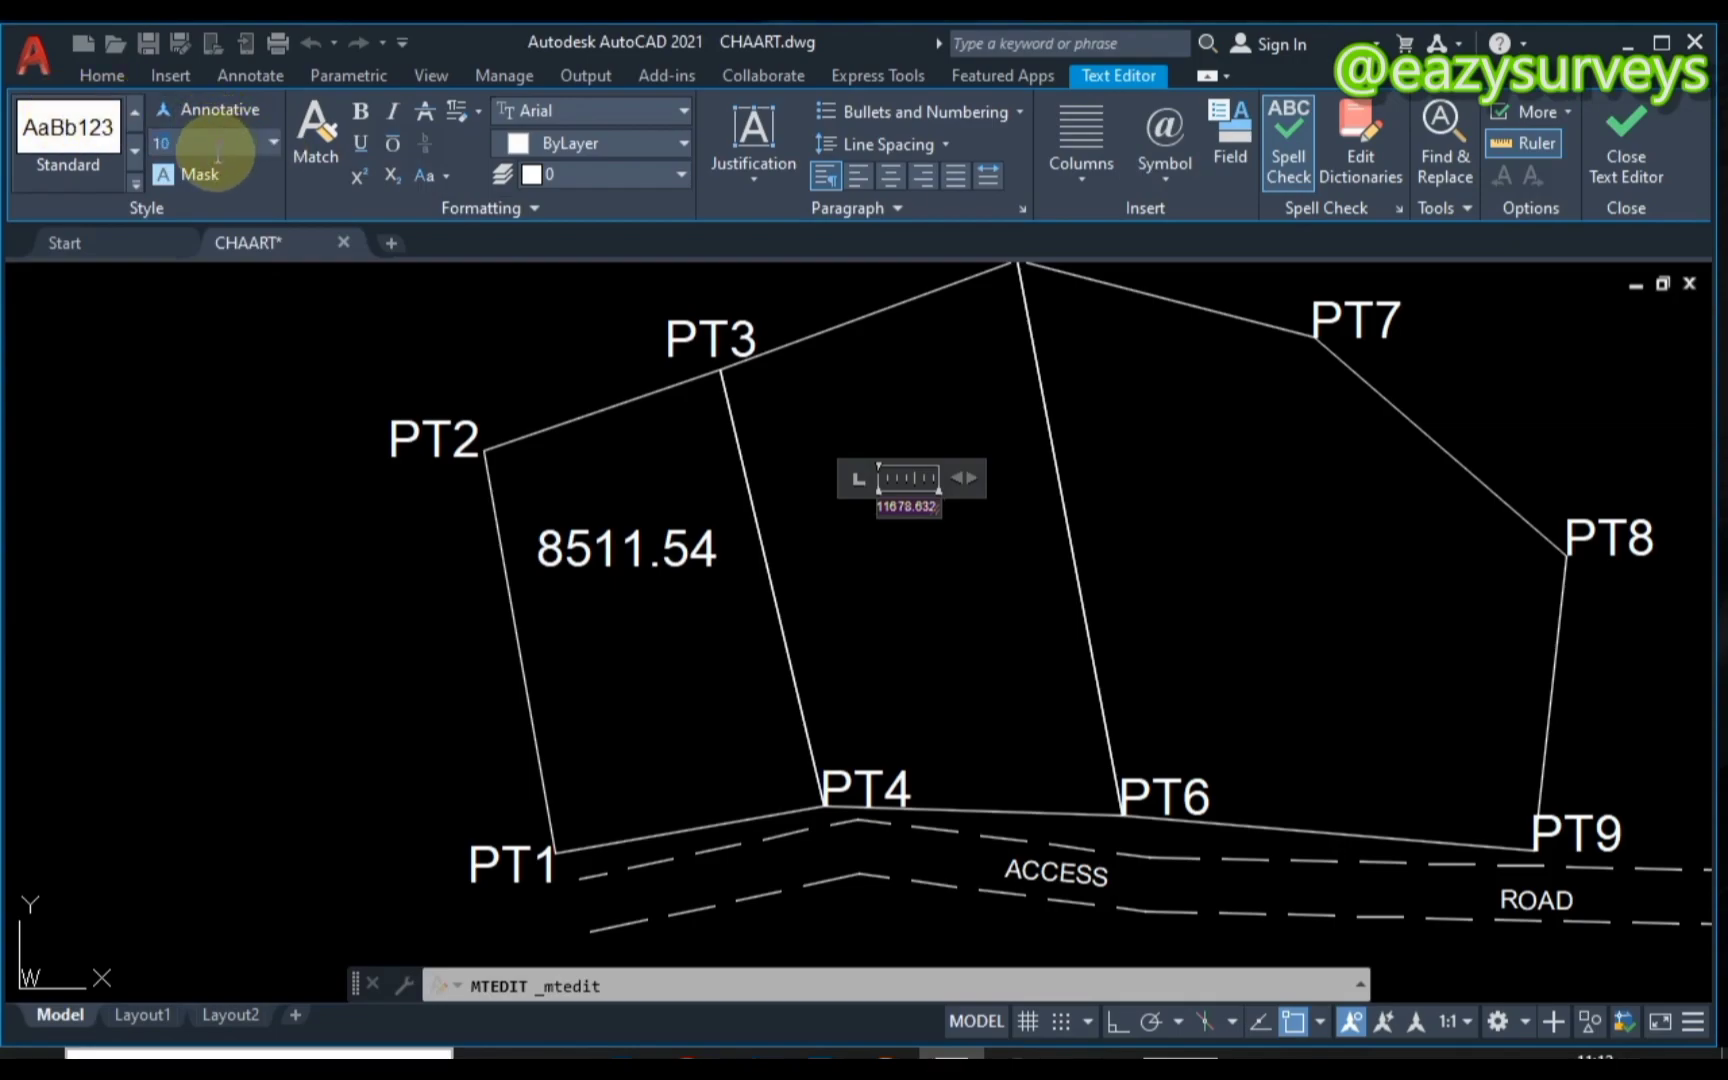
key(Return)
click(905, 640)
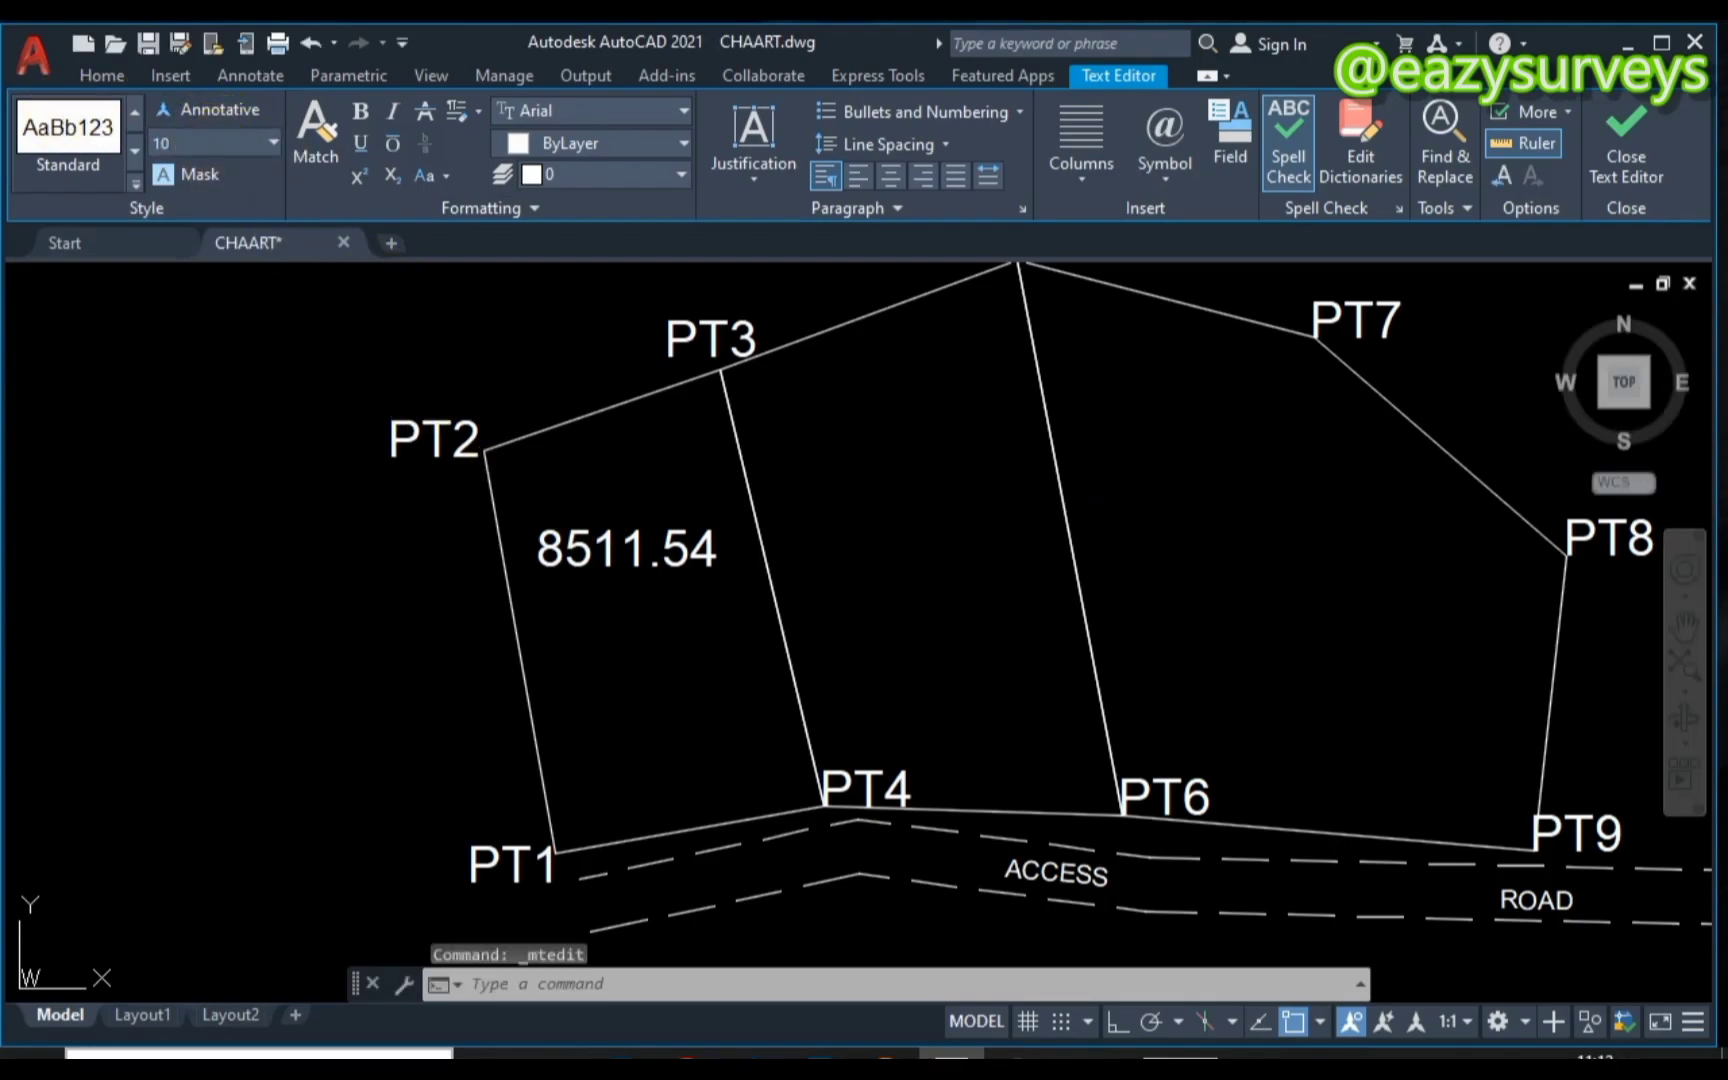
click(895, 515)
drag(895, 515, 840, 511)
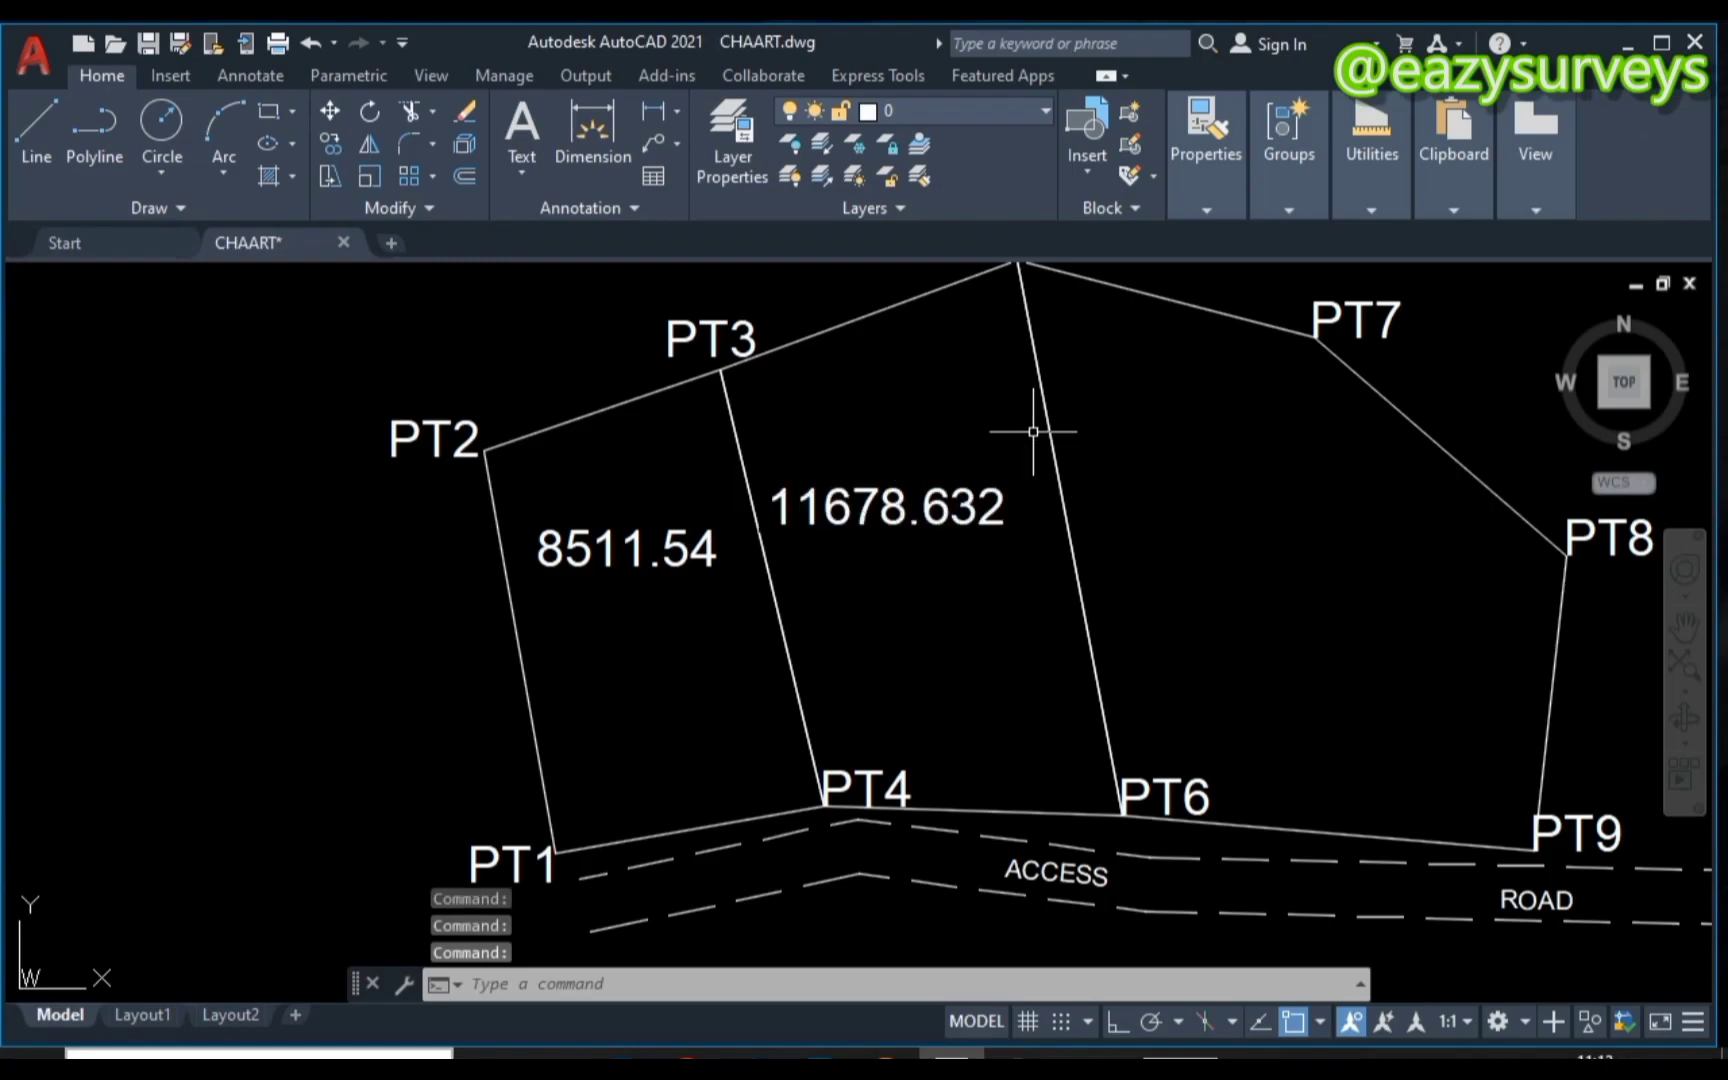
Copy the right-hand parcel's Area, 16862.761, from Properties via QuickCalc.
click(1186, 304)
right_click(1186, 304)
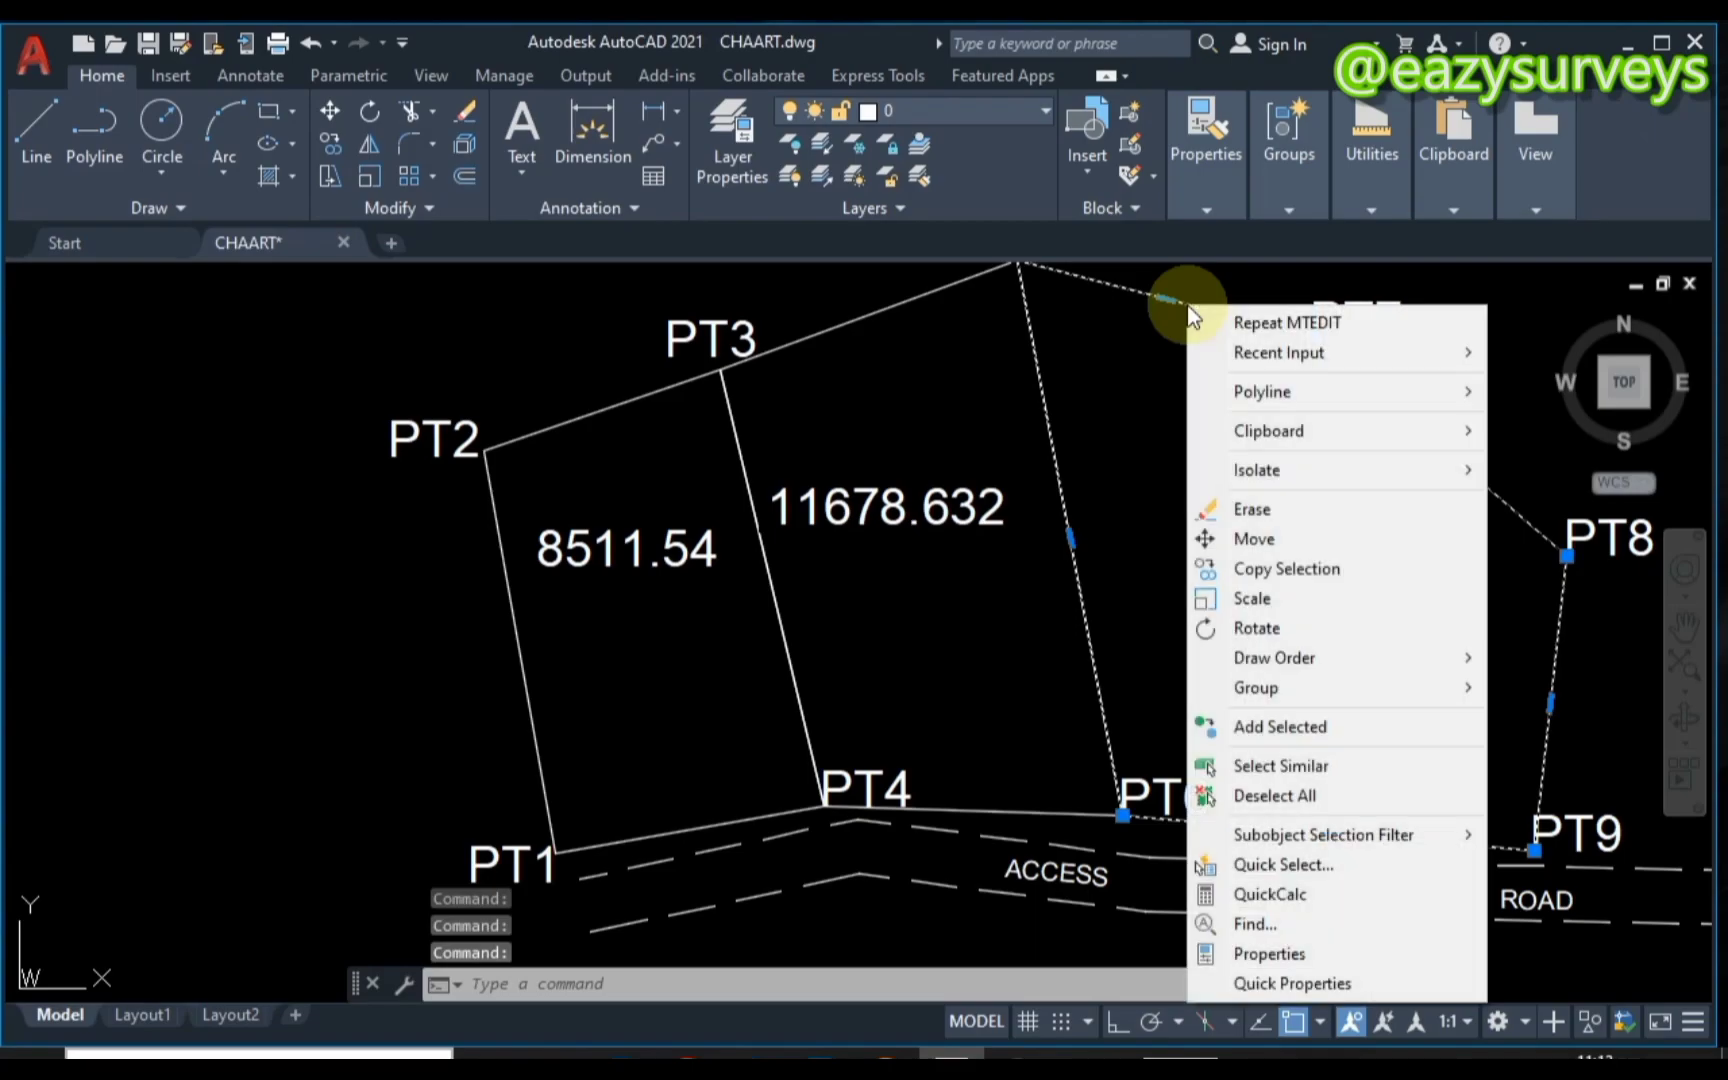
click(1295, 953)
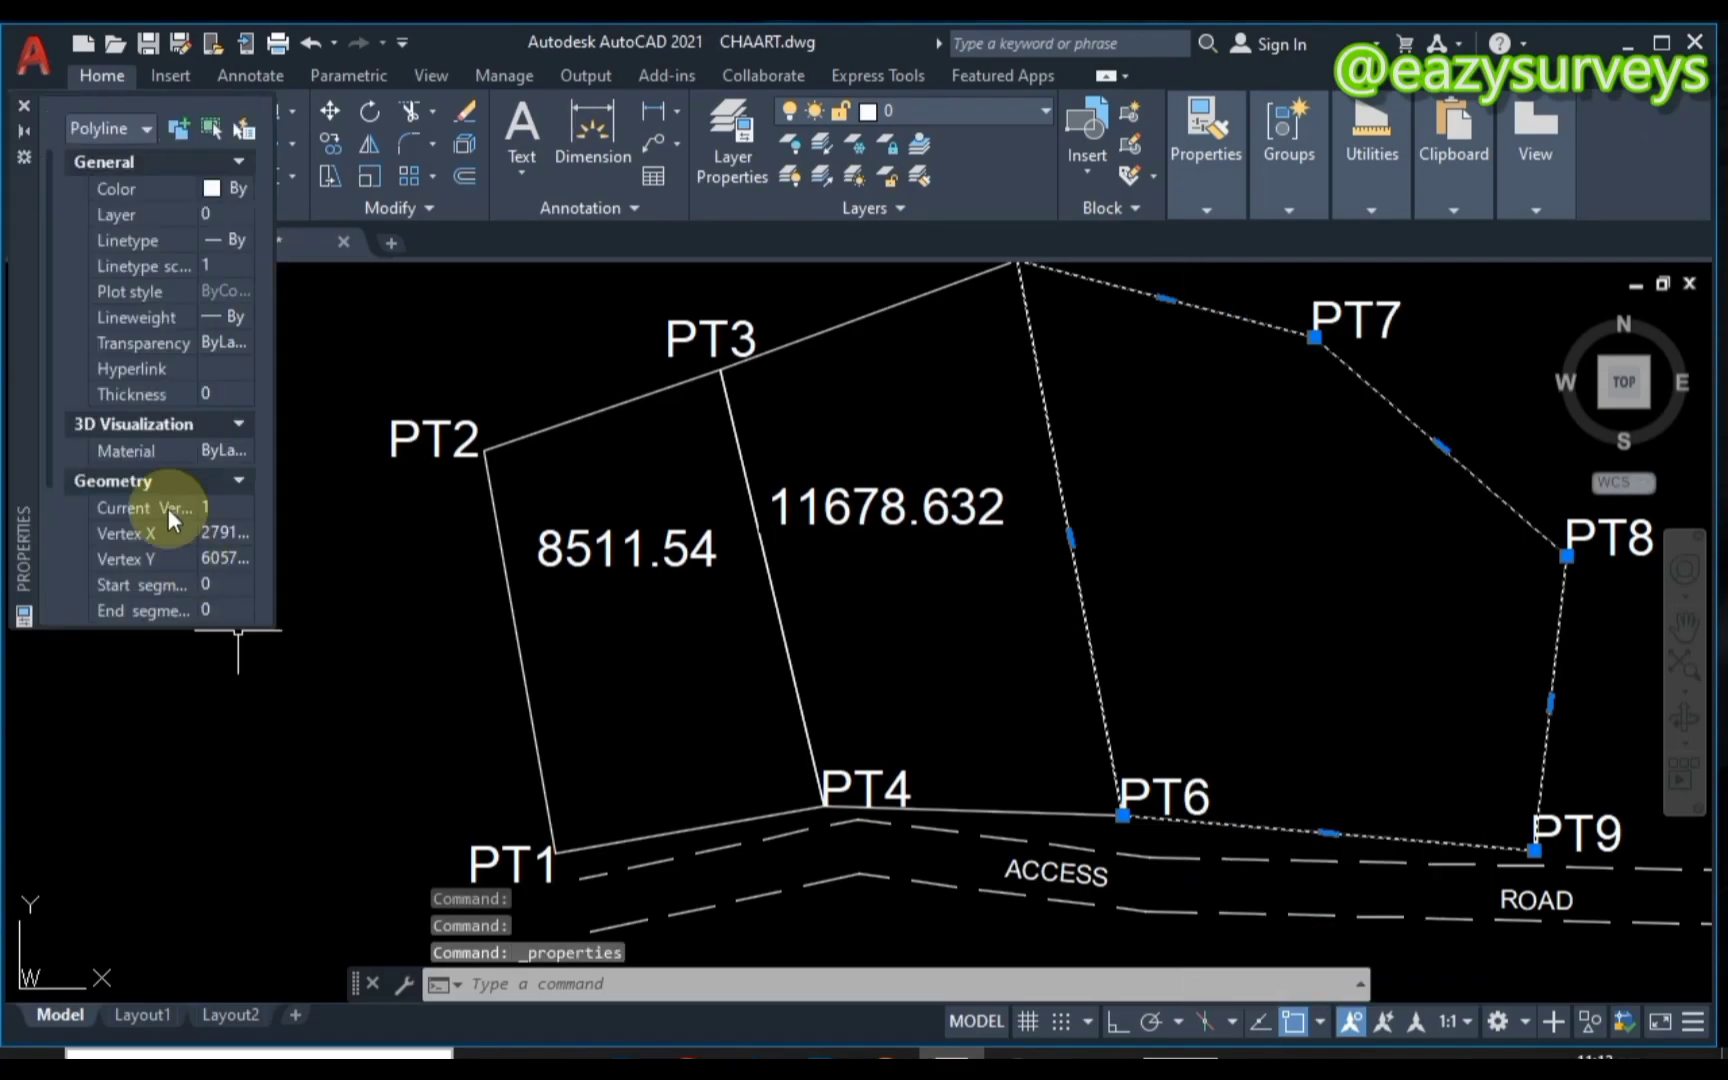
scroll(167, 508, down, 3)
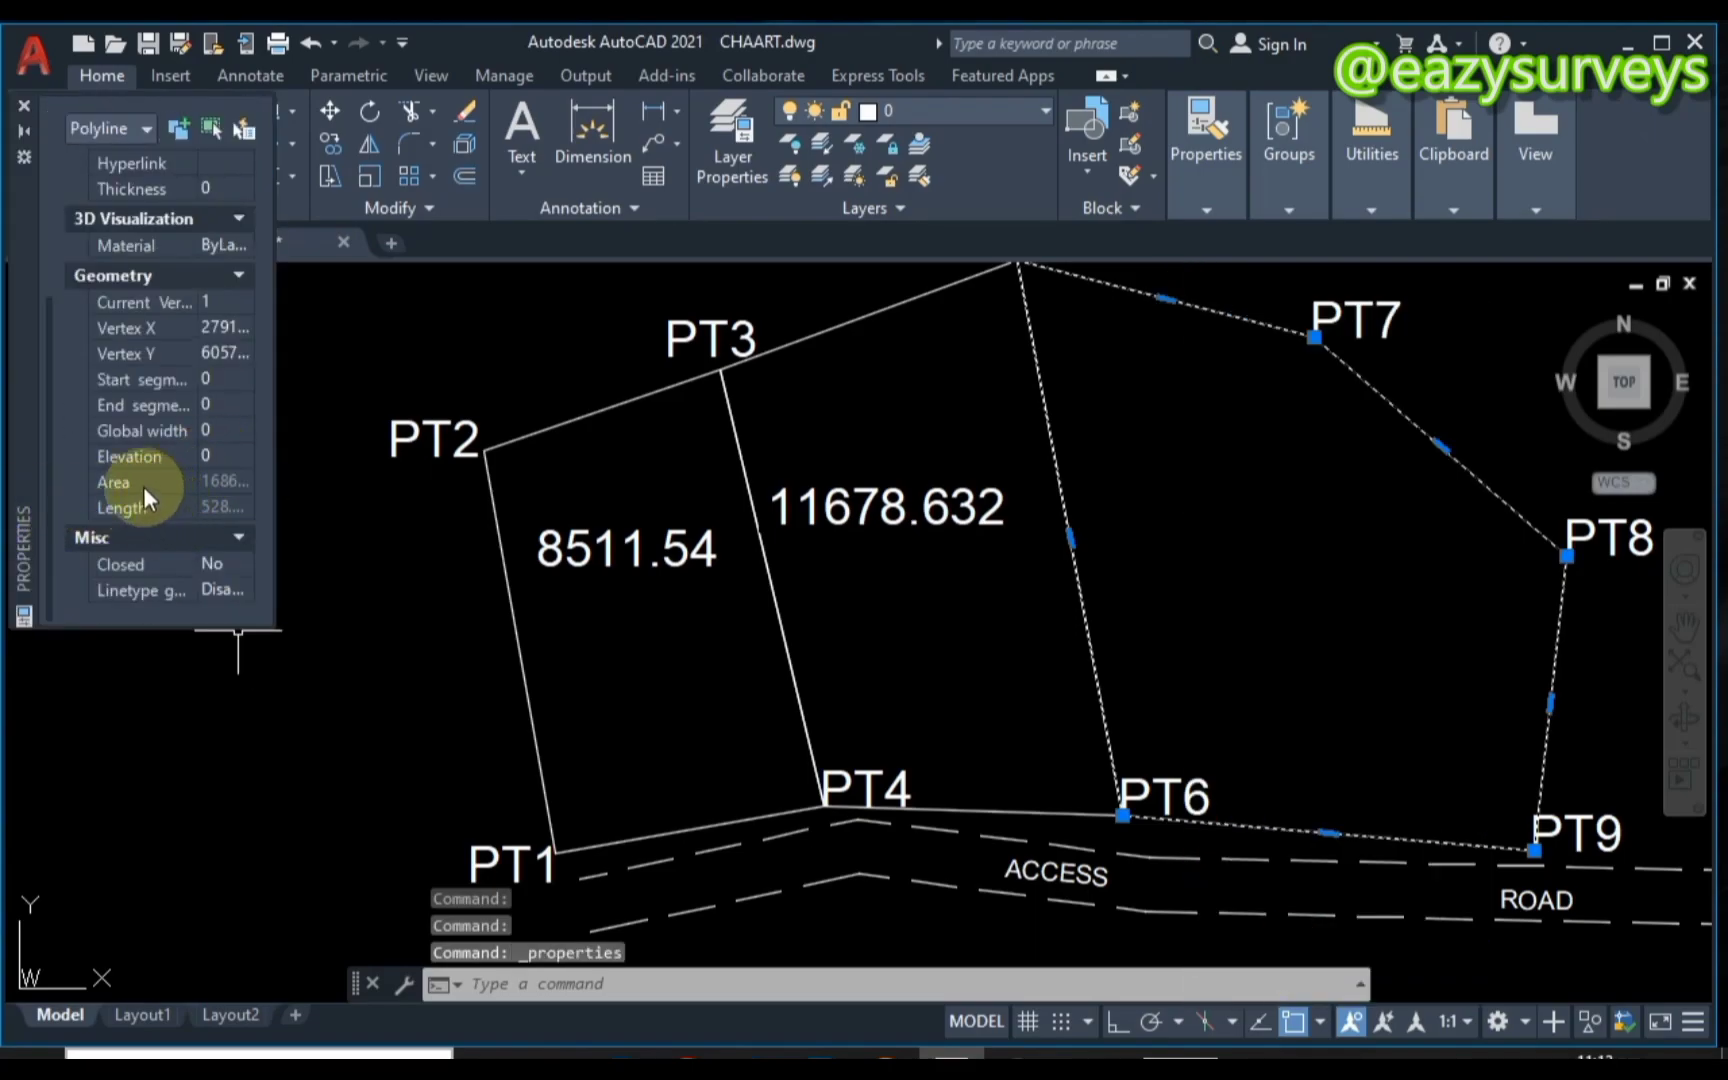
click(232, 484)
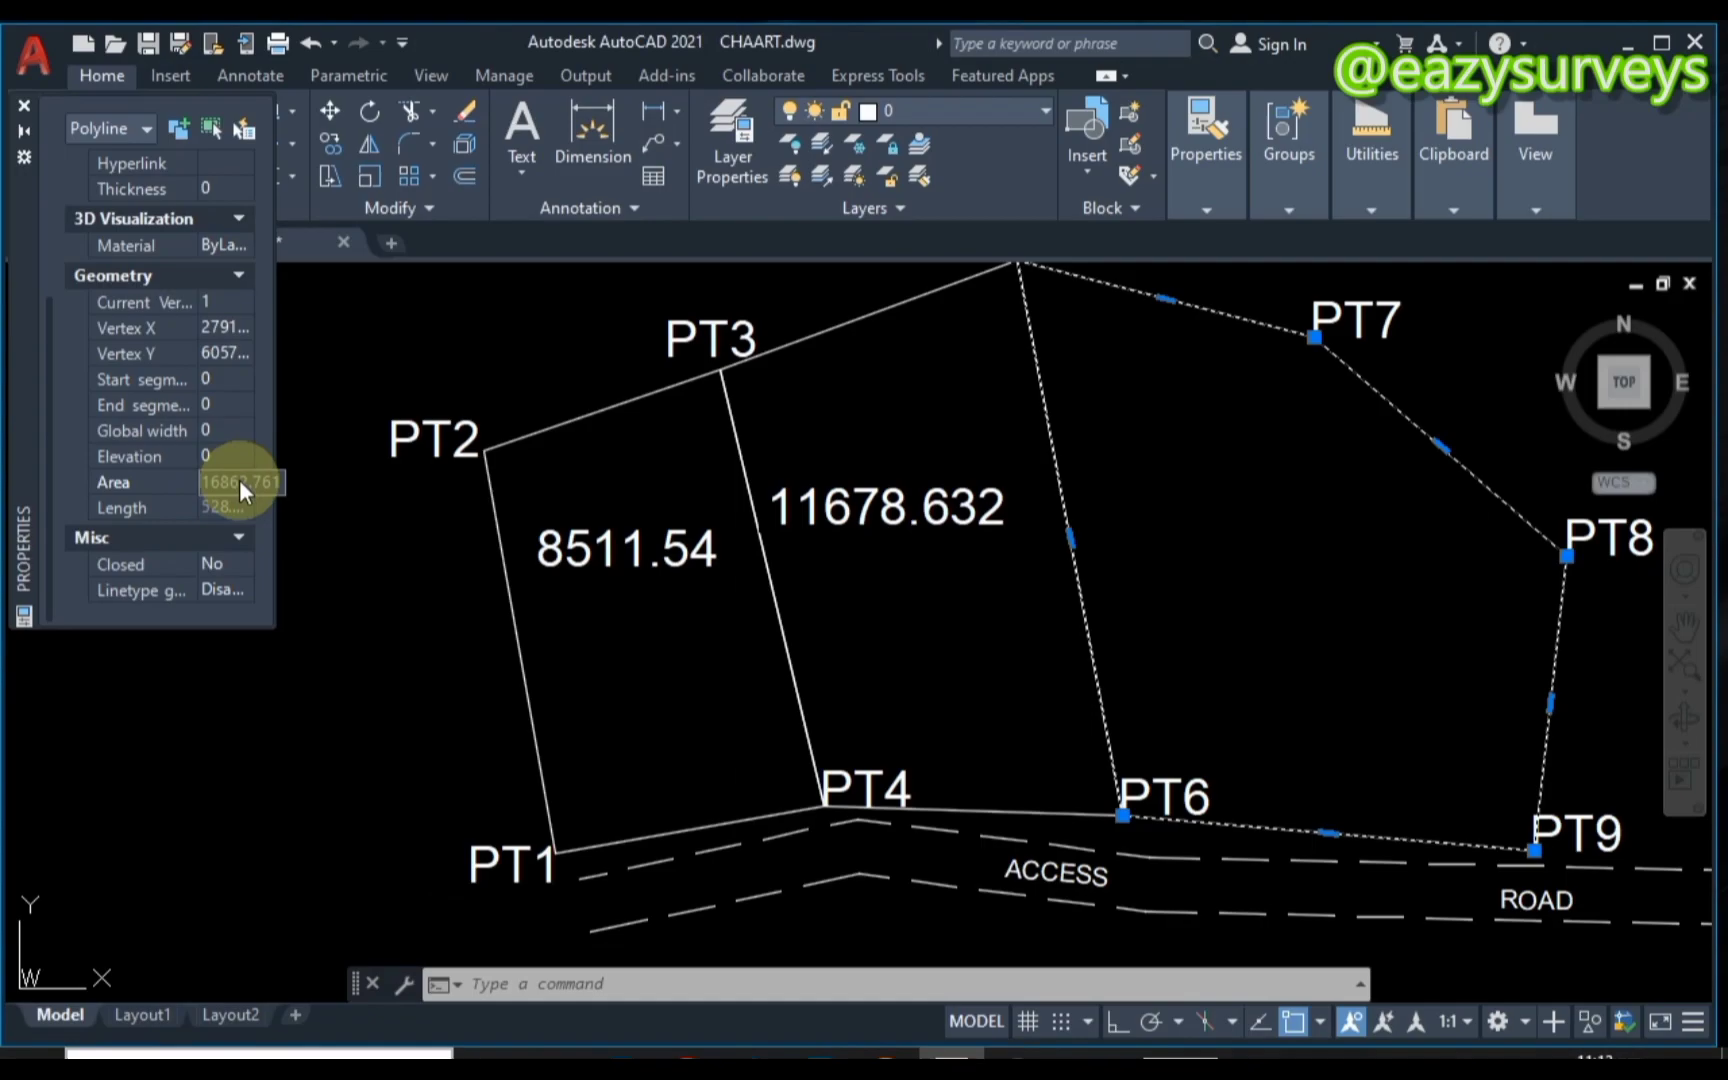
click(242, 483)
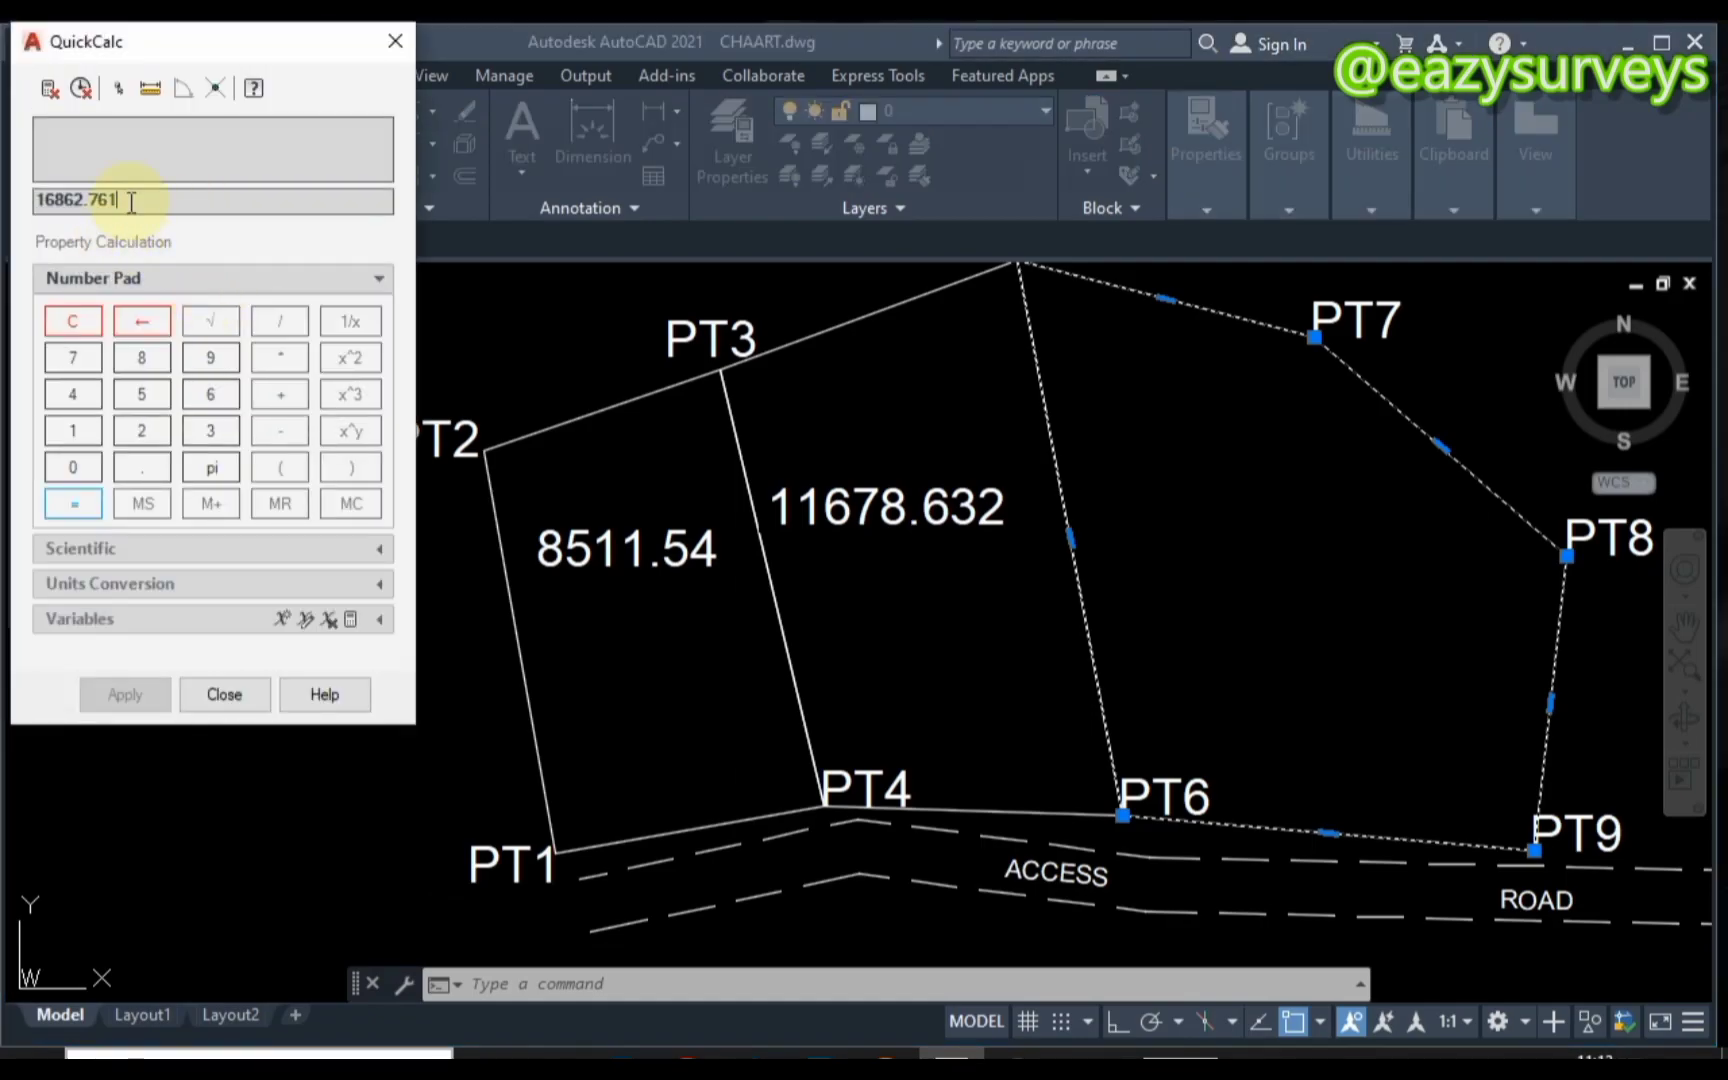
right_click(80, 198)
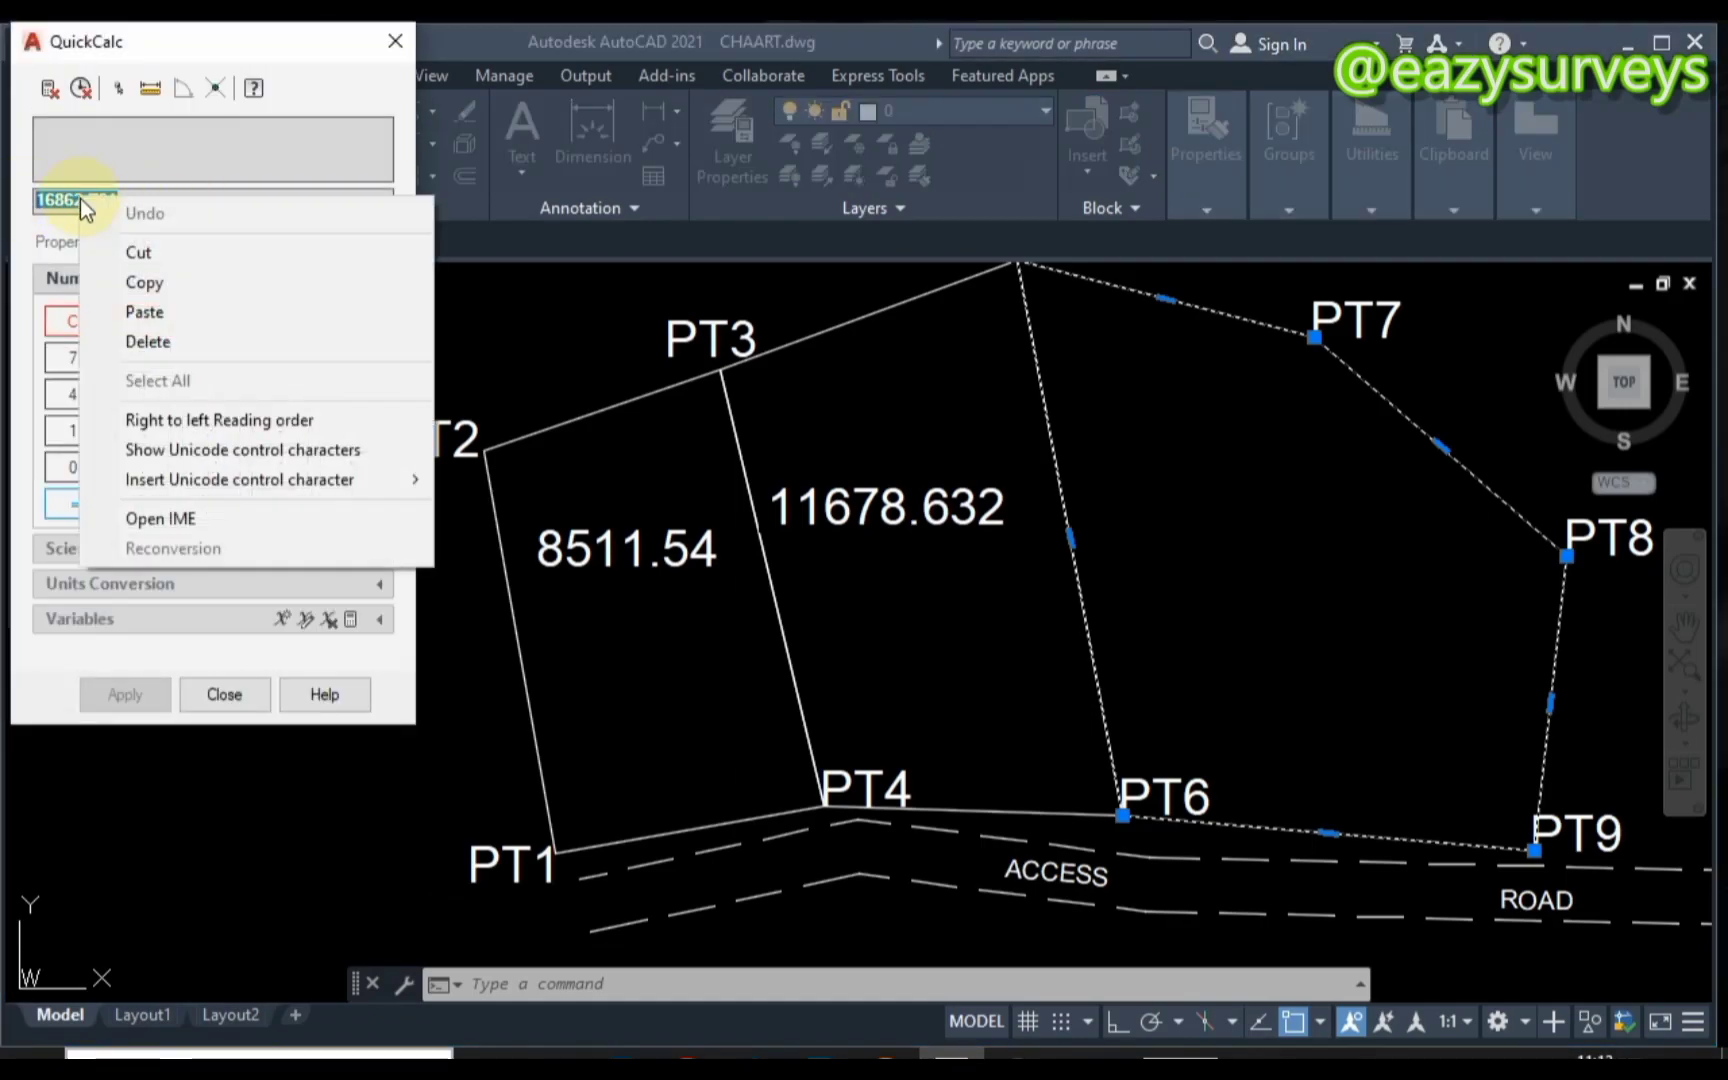
click(173, 292)
click(224, 695)
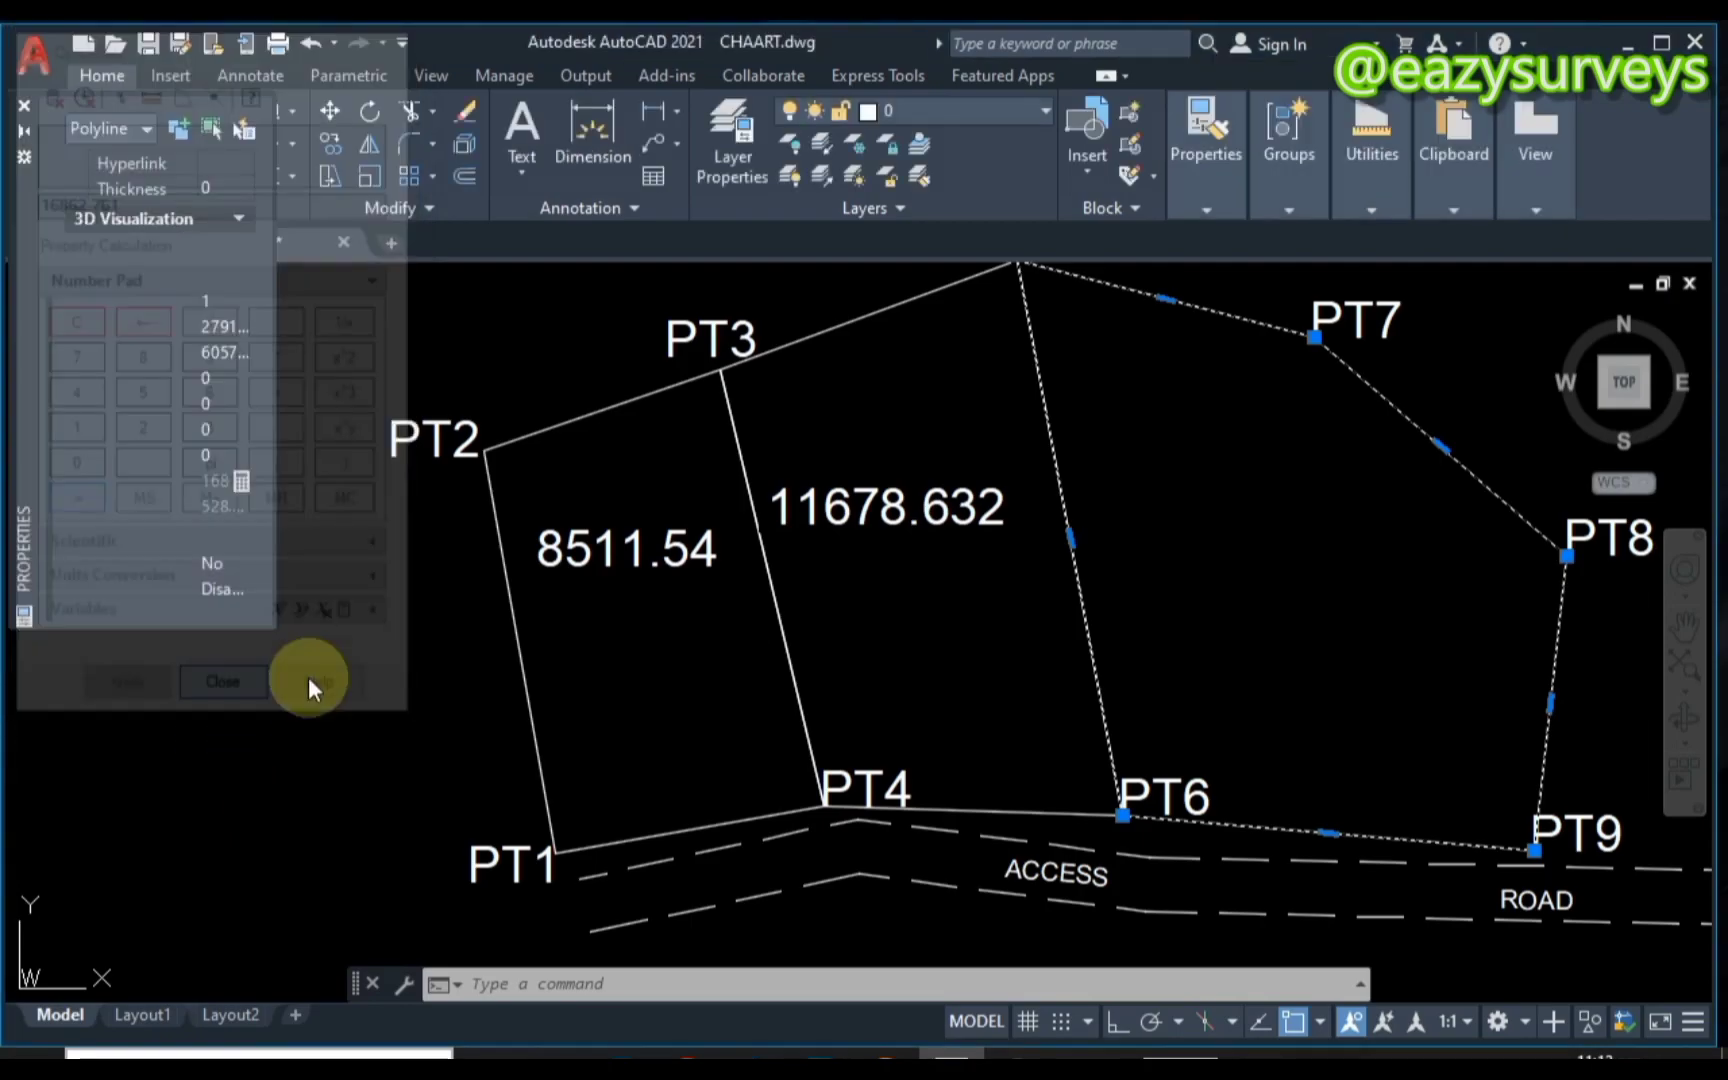
Paste 16862.761 as a label inside the right parcel and close Properties.
right_click(1188, 521)
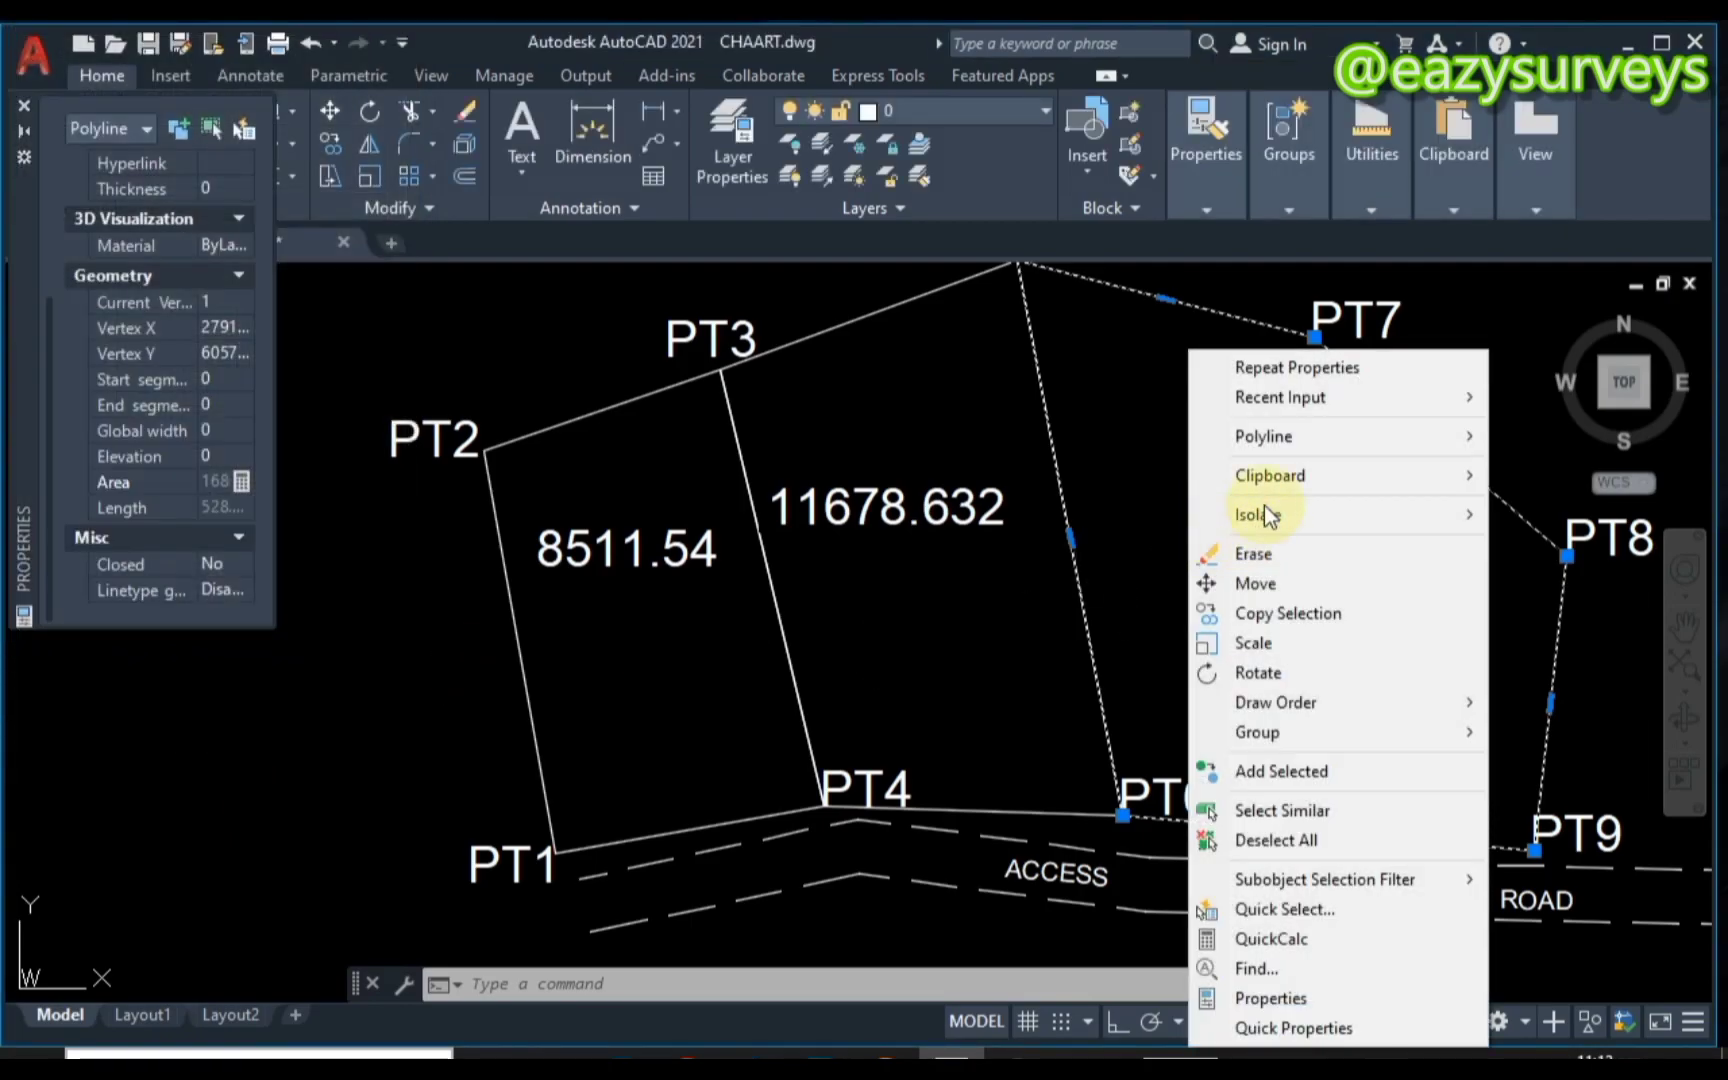
mouse_move(1268, 475)
click(967, 571)
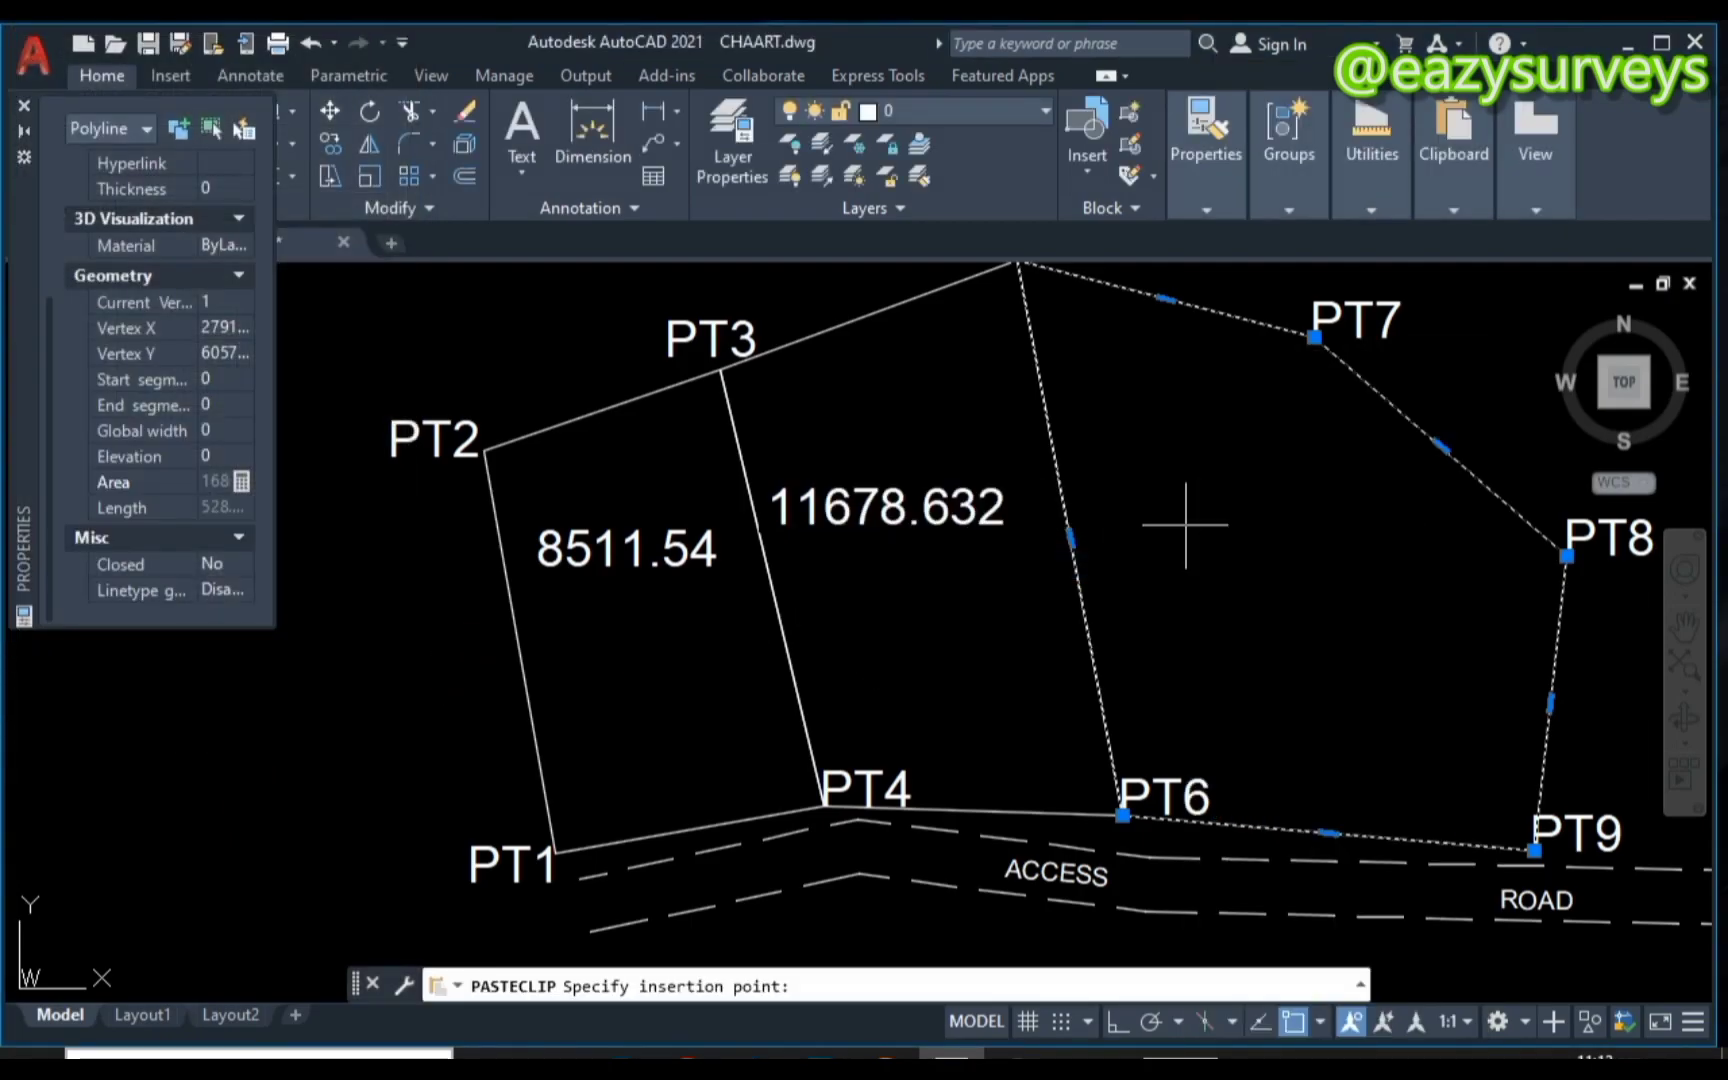
click(1160, 500)
key(Escape)
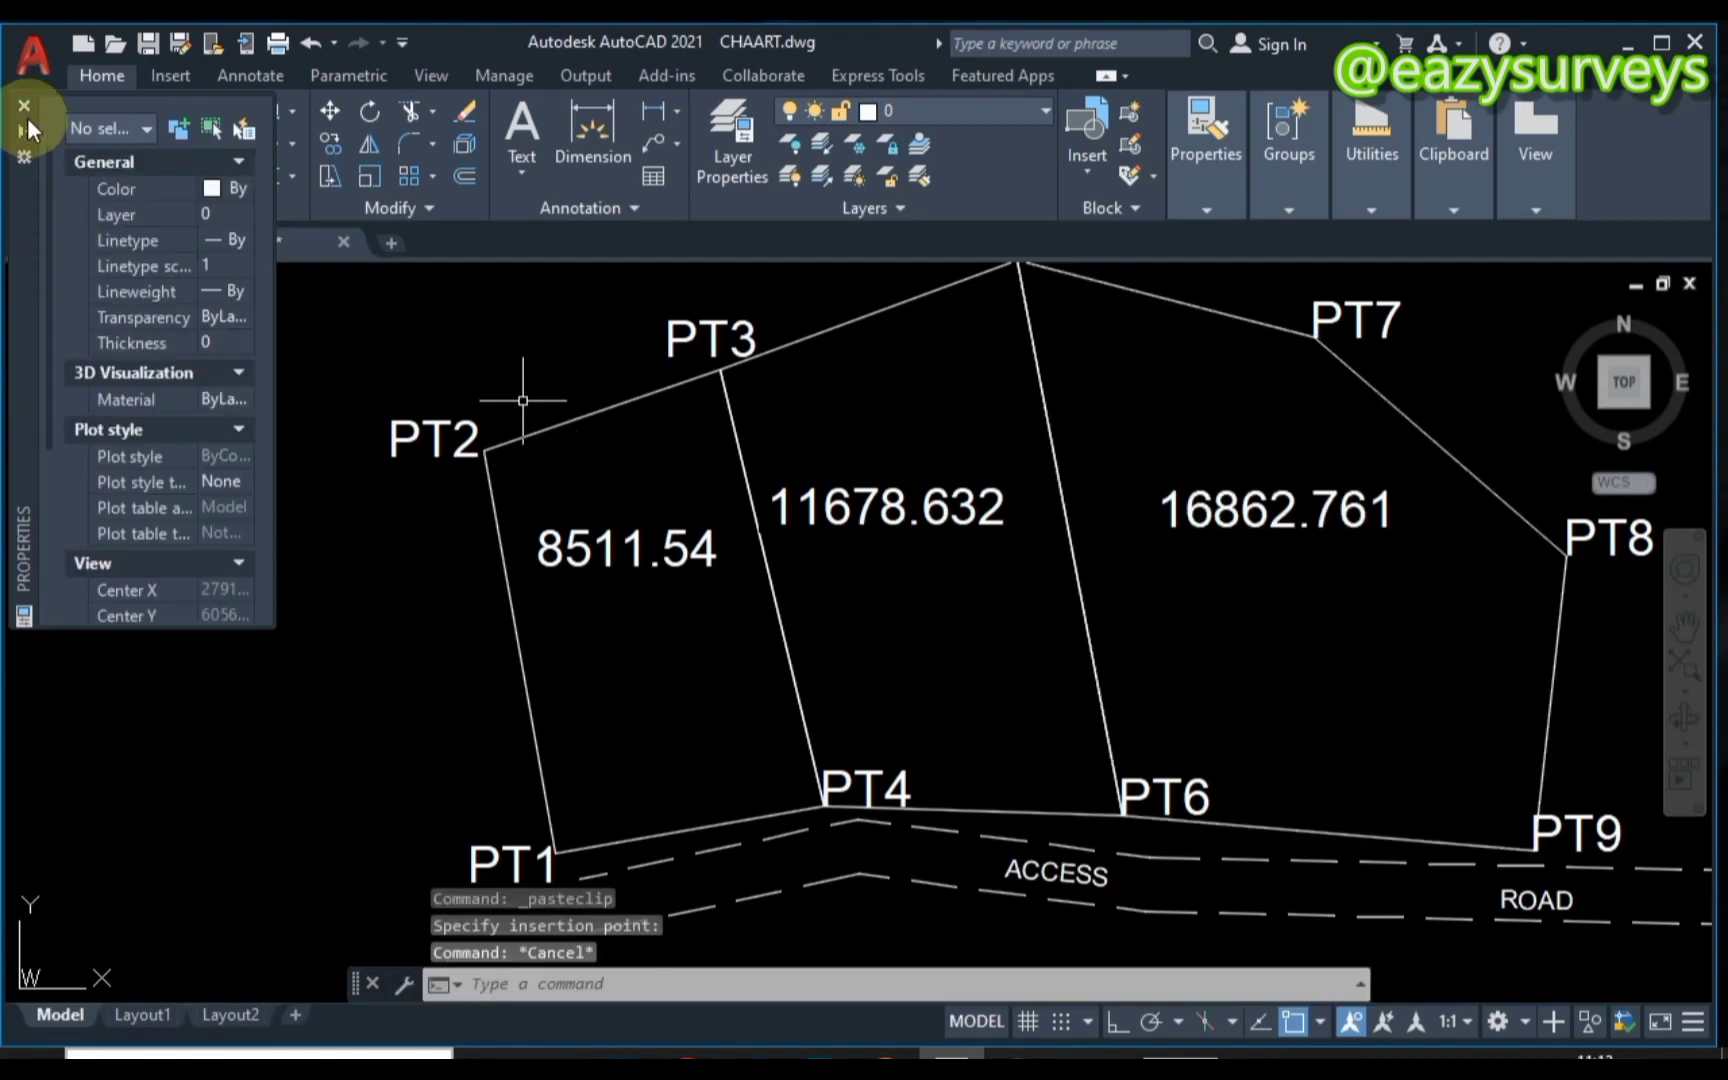
click(24, 105)
Run DYNAREA to confirm 8511.54 m2/381.22 m and 11678.63 m2/450.06 m for the first two parcels.
middle_drag(802, 534, 735, 525)
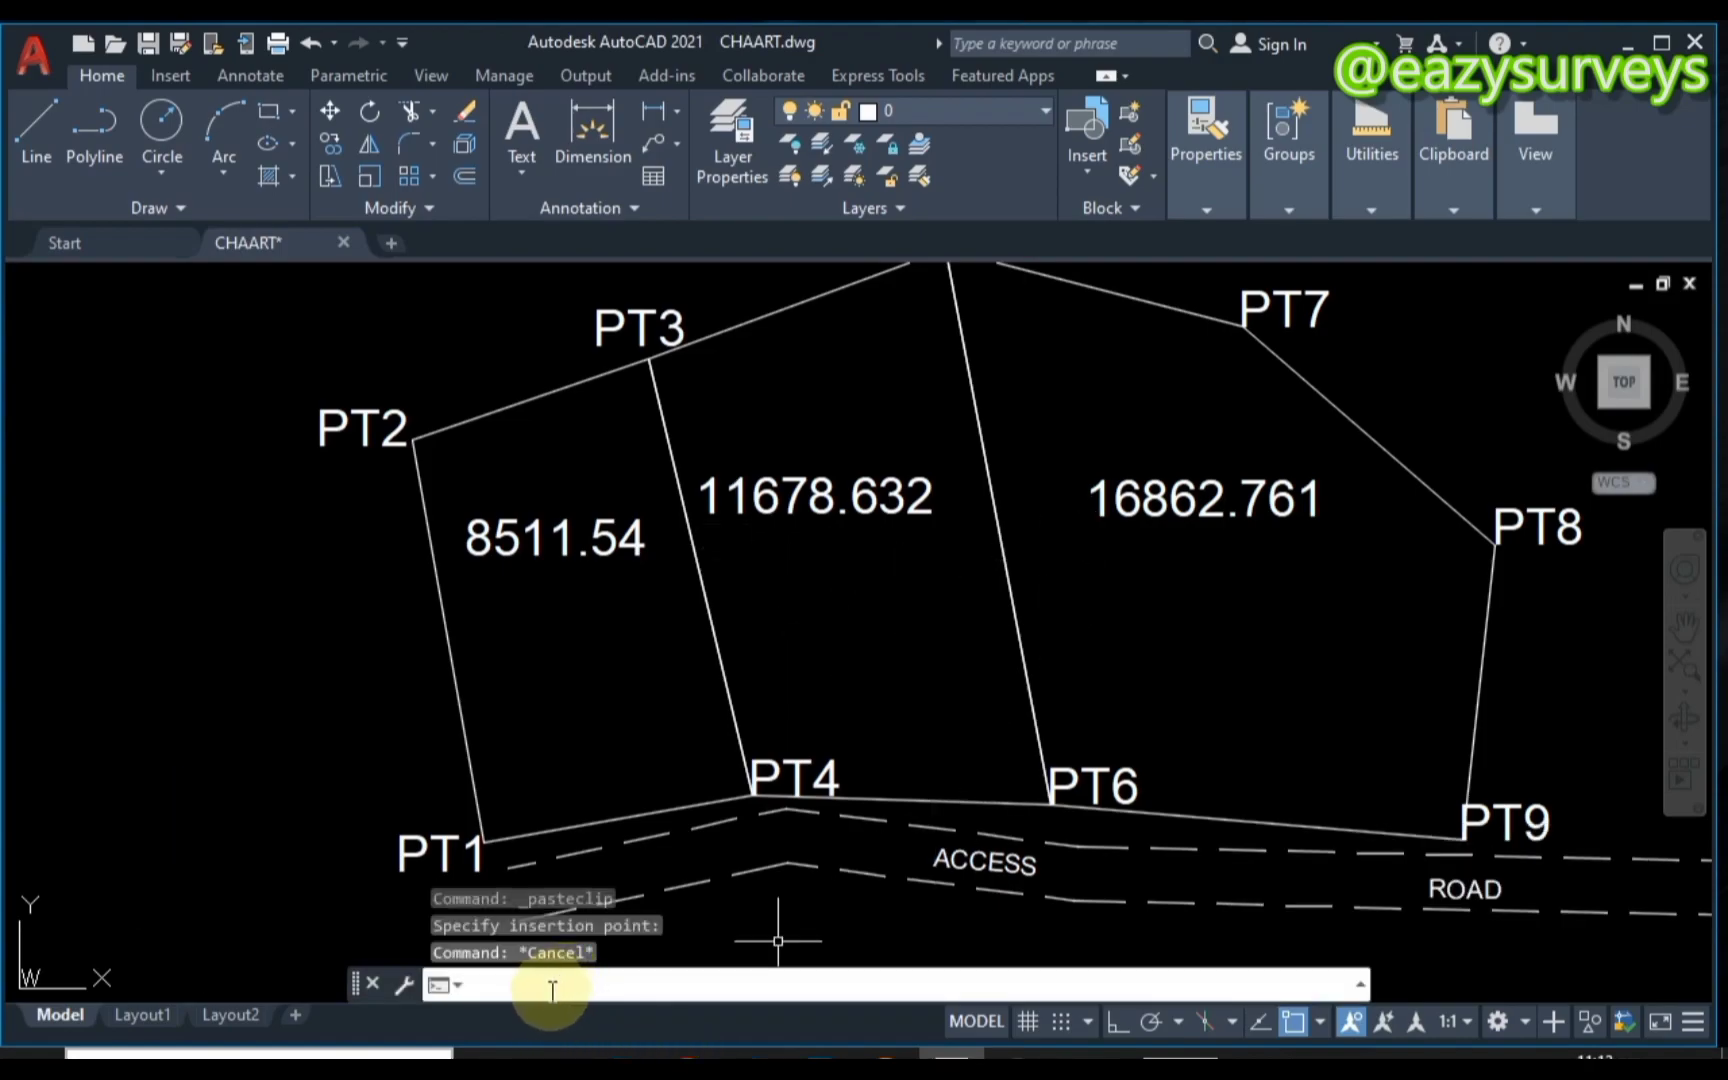
text(YNAREA)
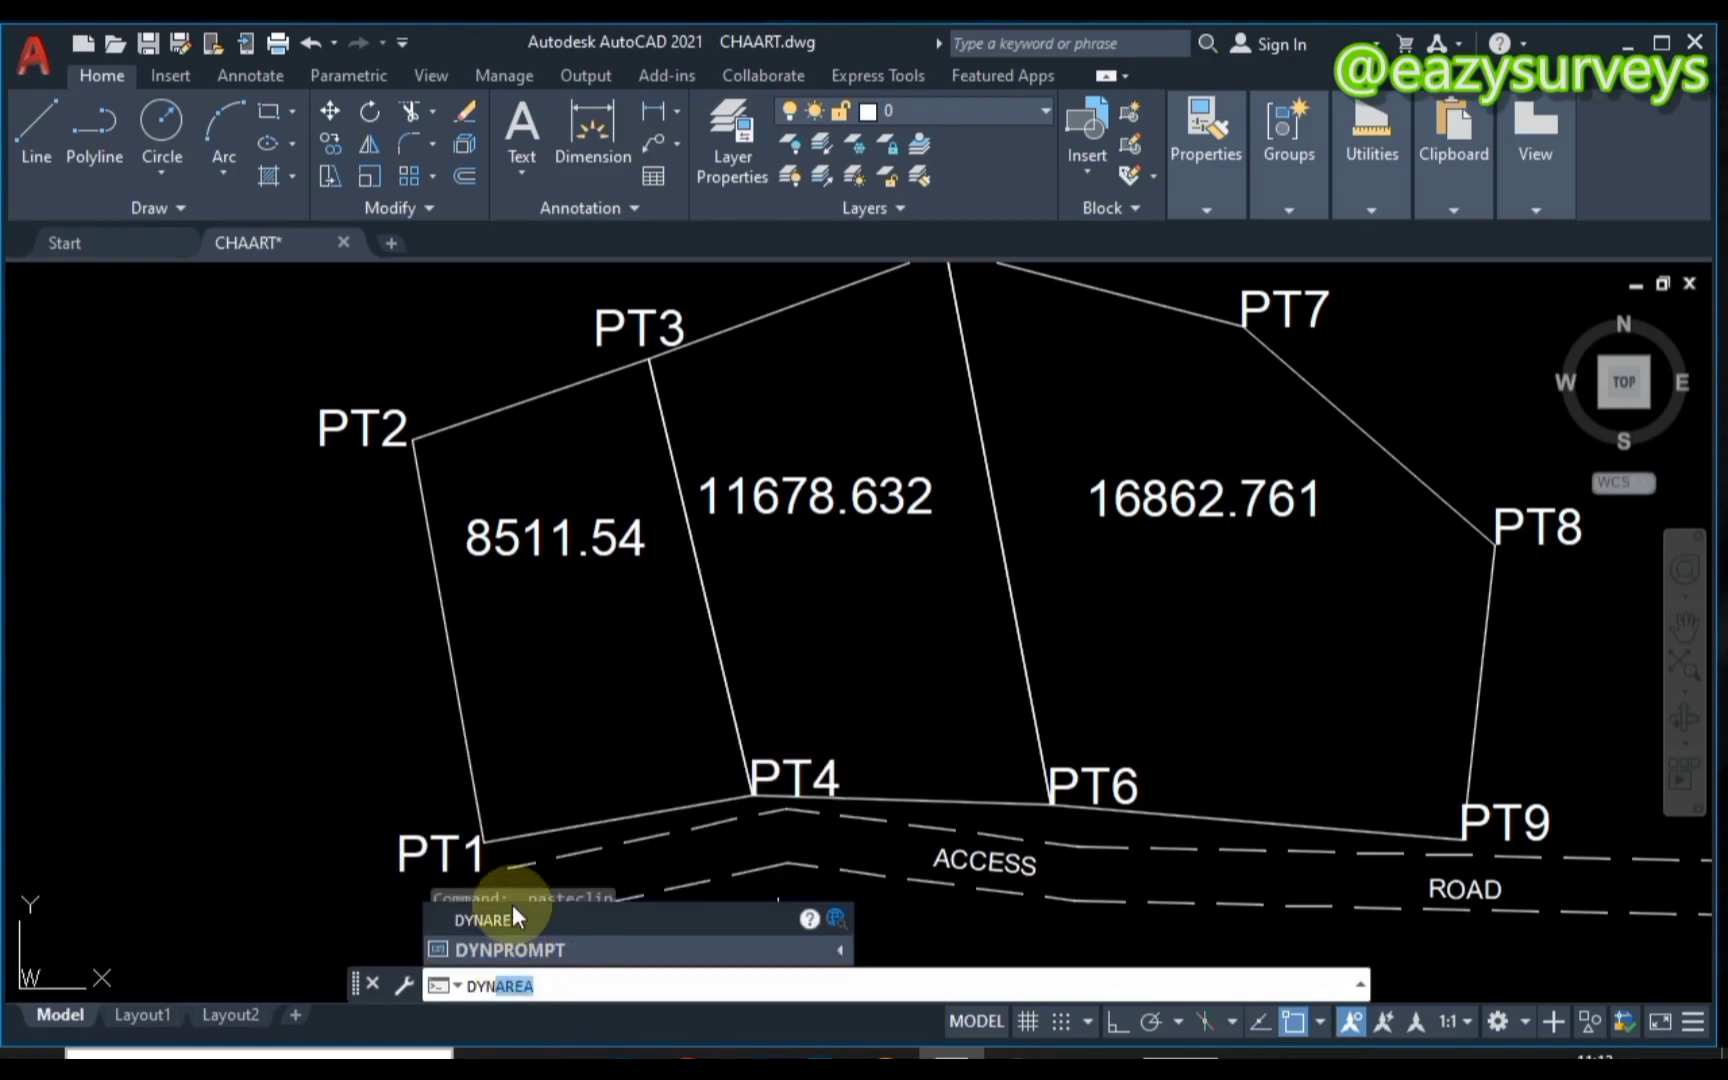
click(512, 917)
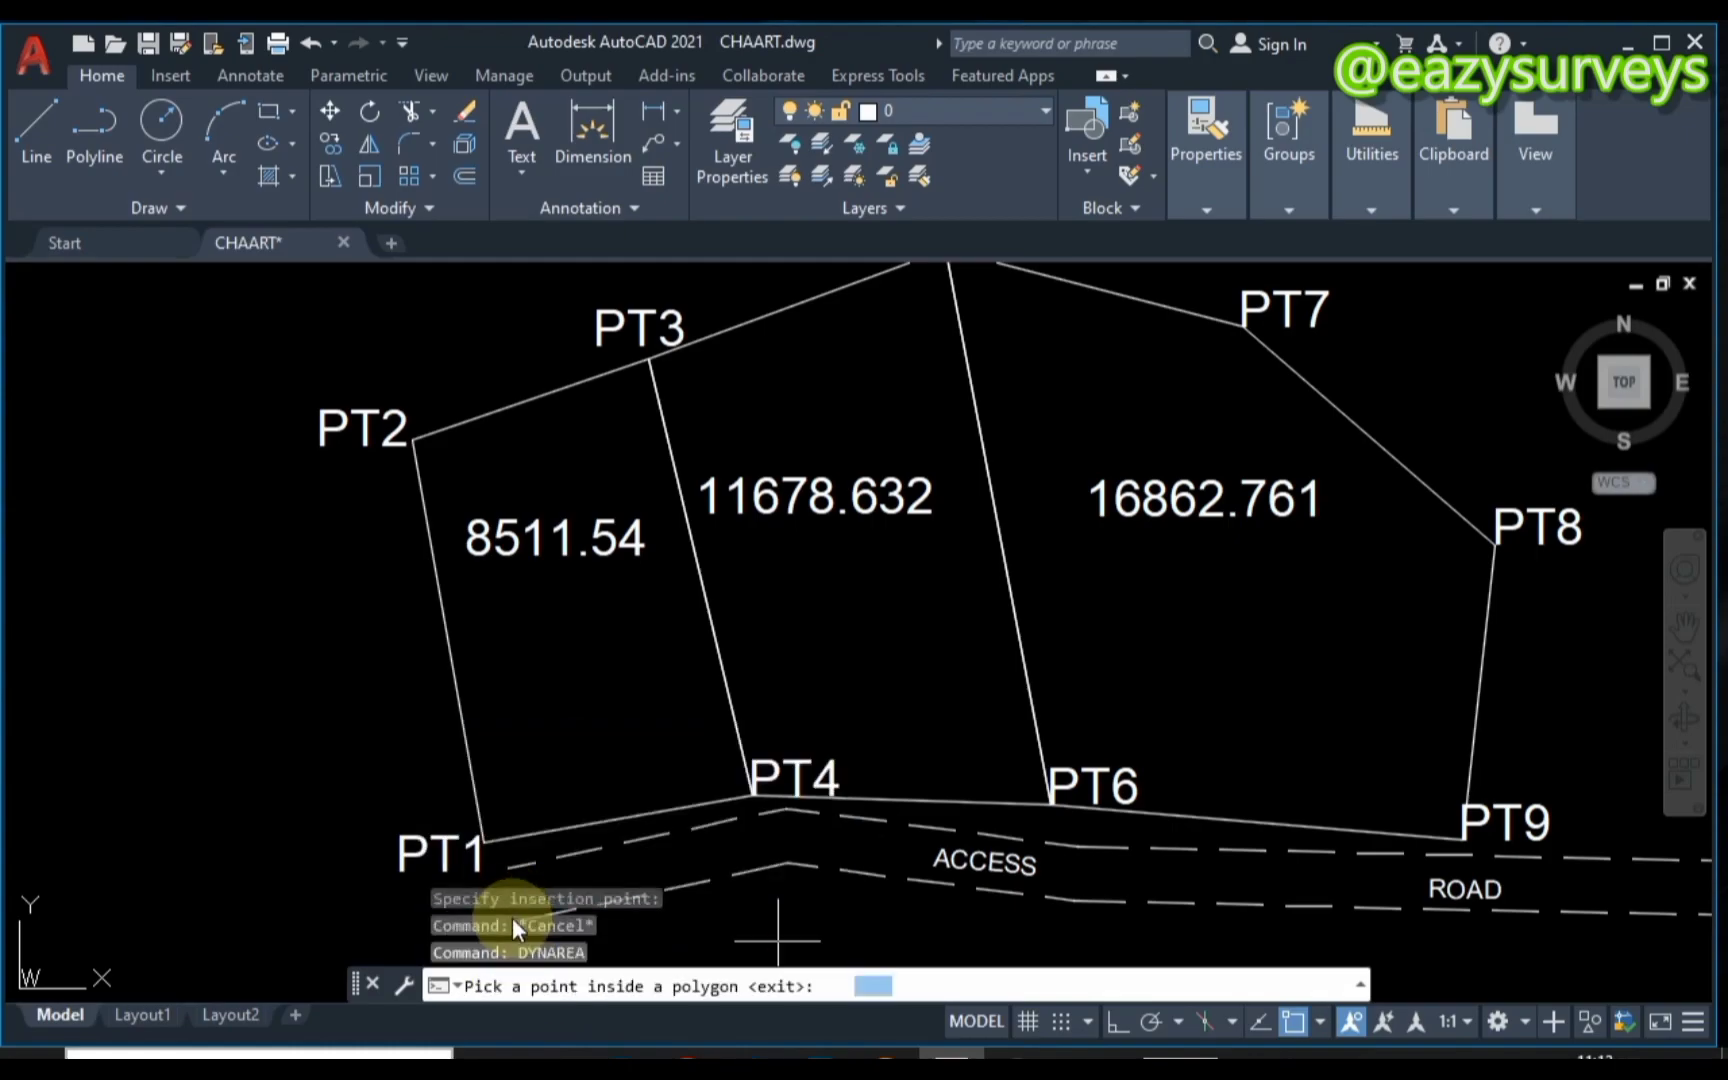
scroll(530, 640, up, 4)
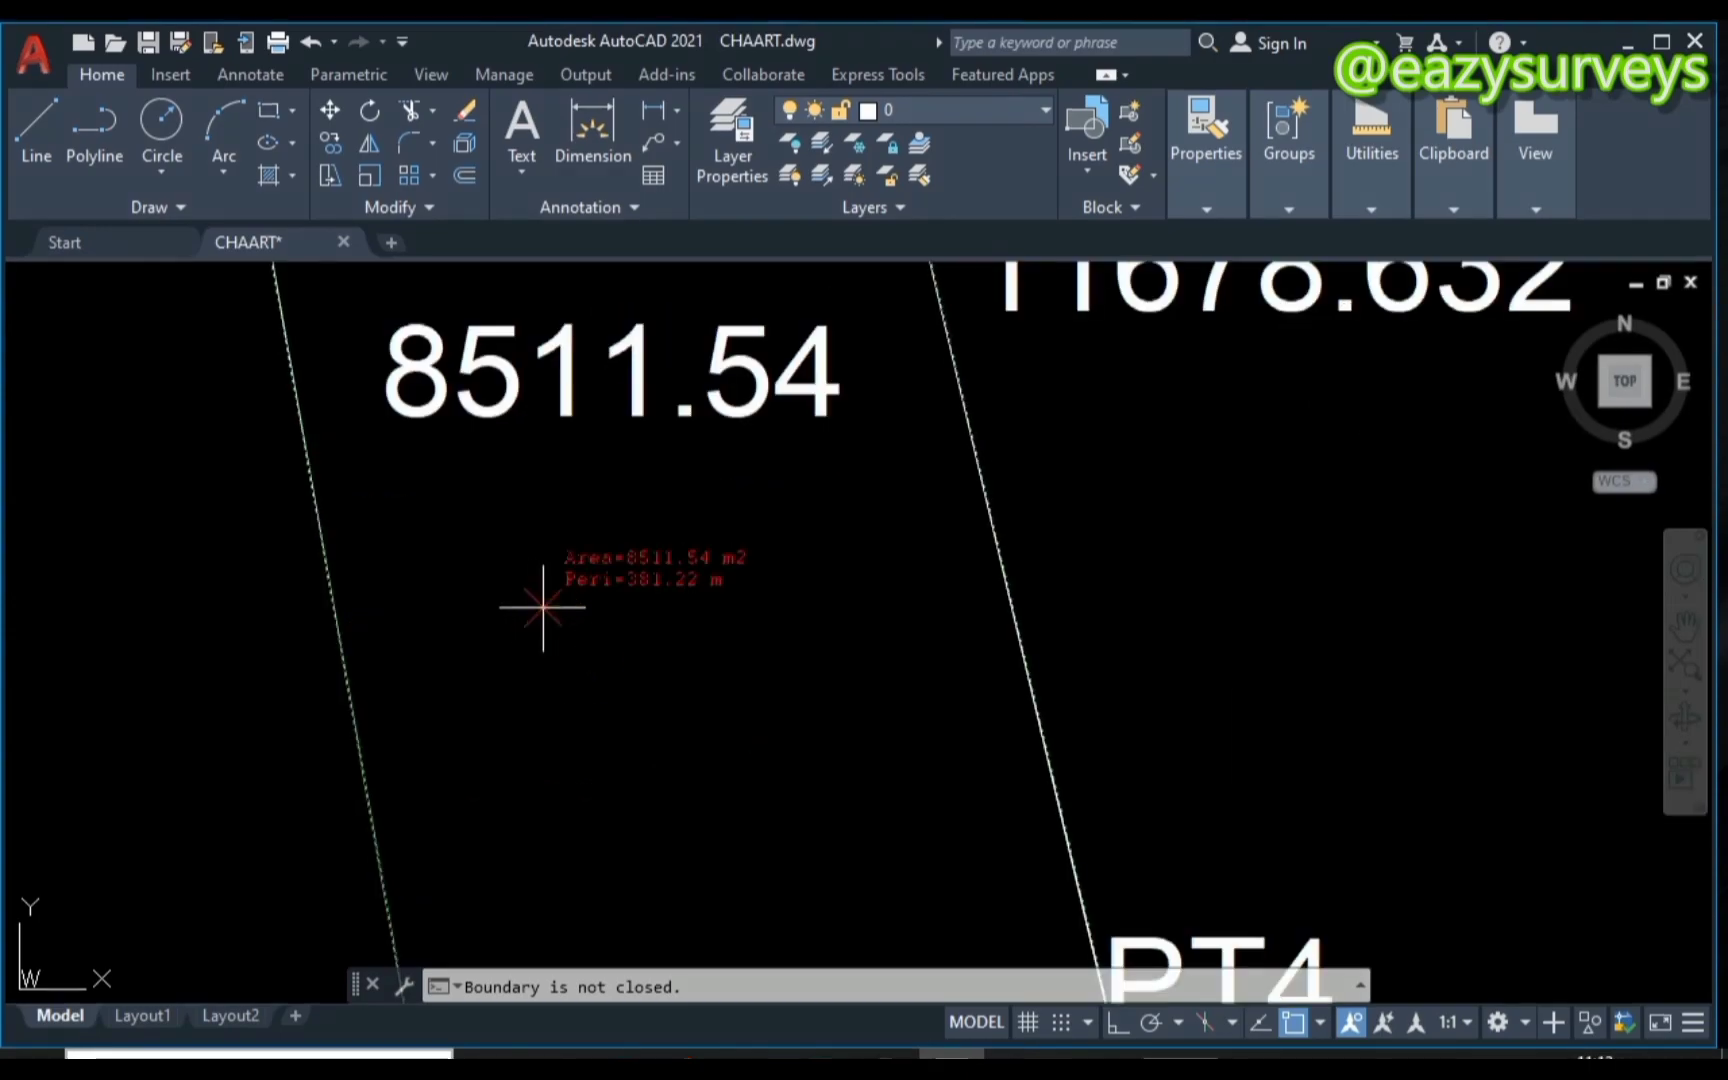
click(538, 575)
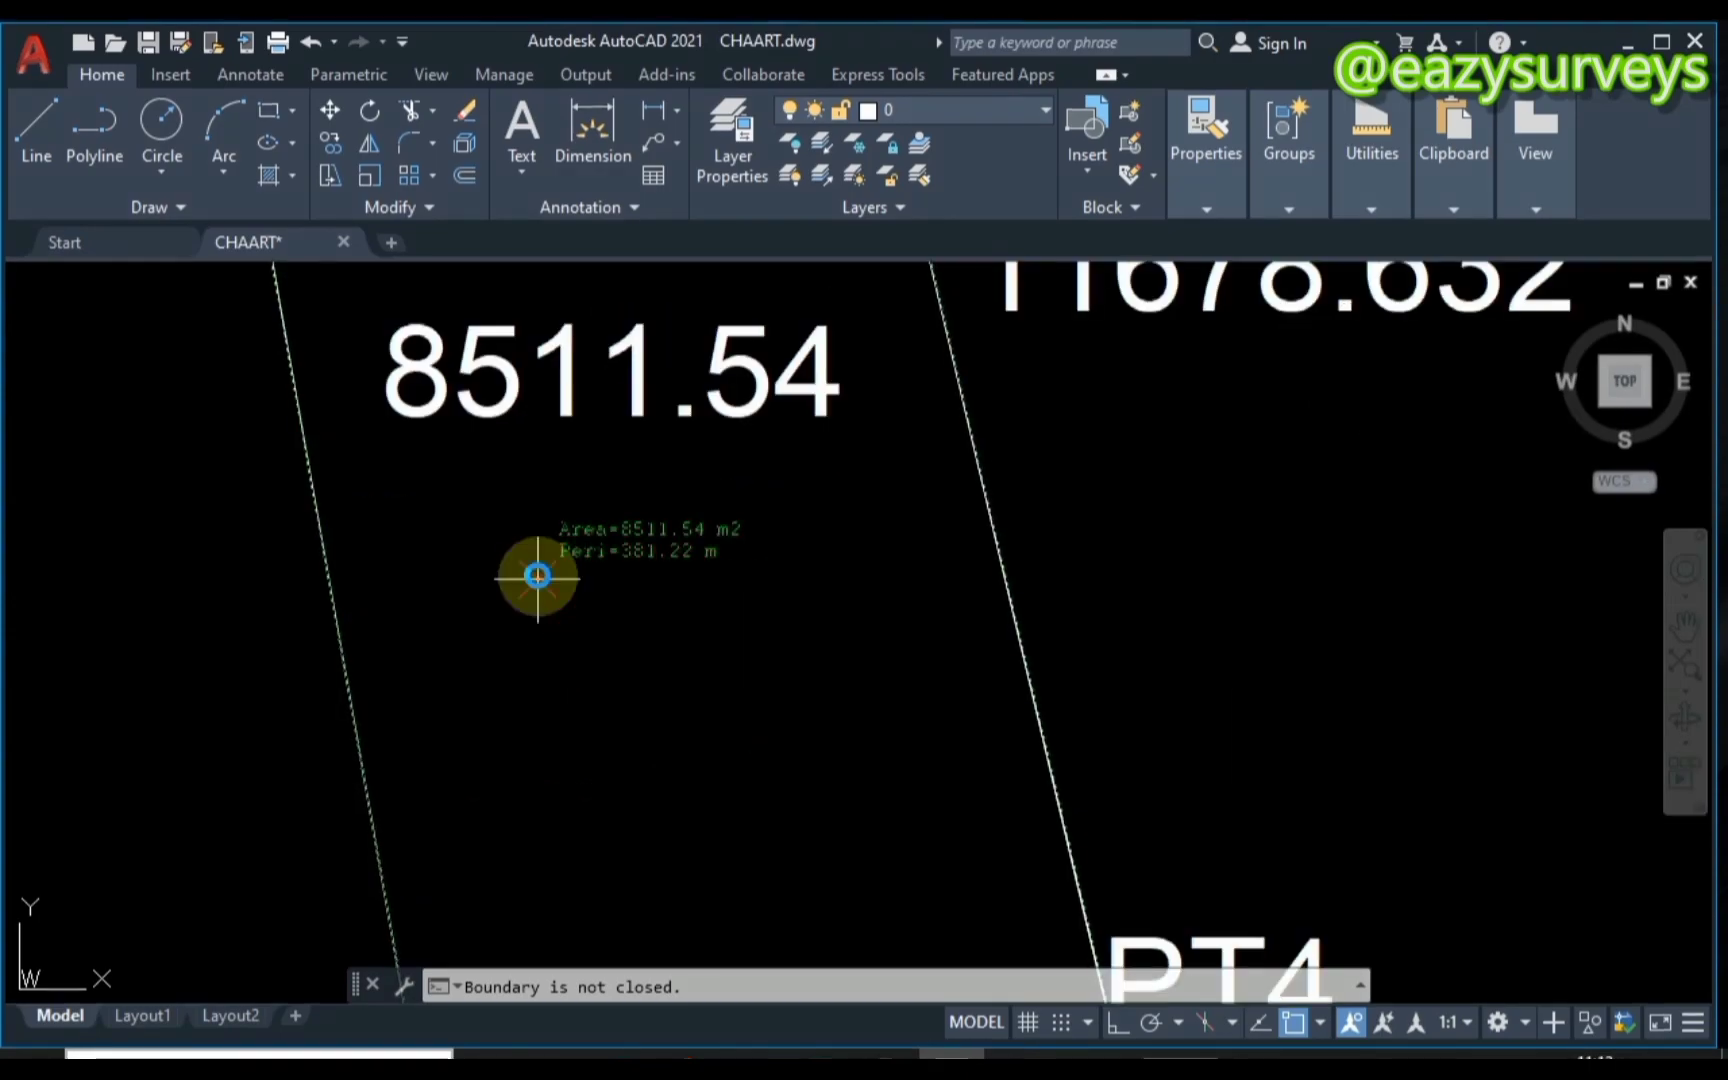
click(528, 578)
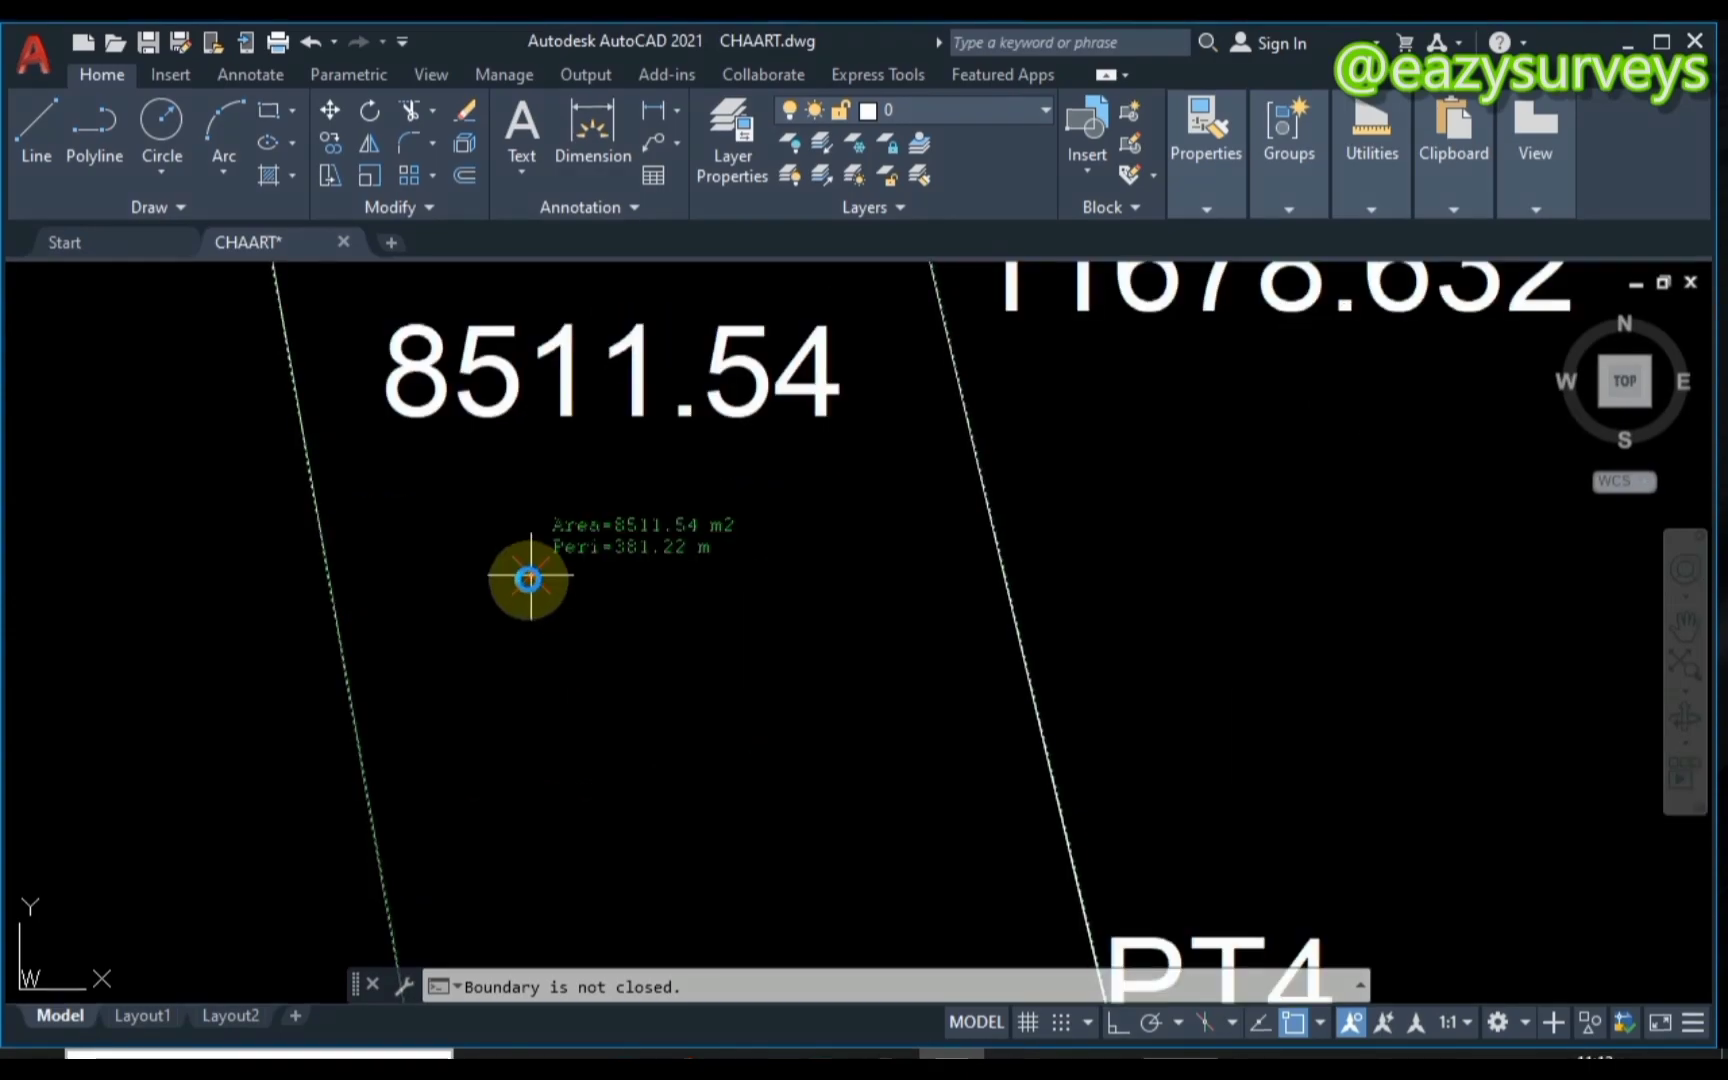
click(523, 583)
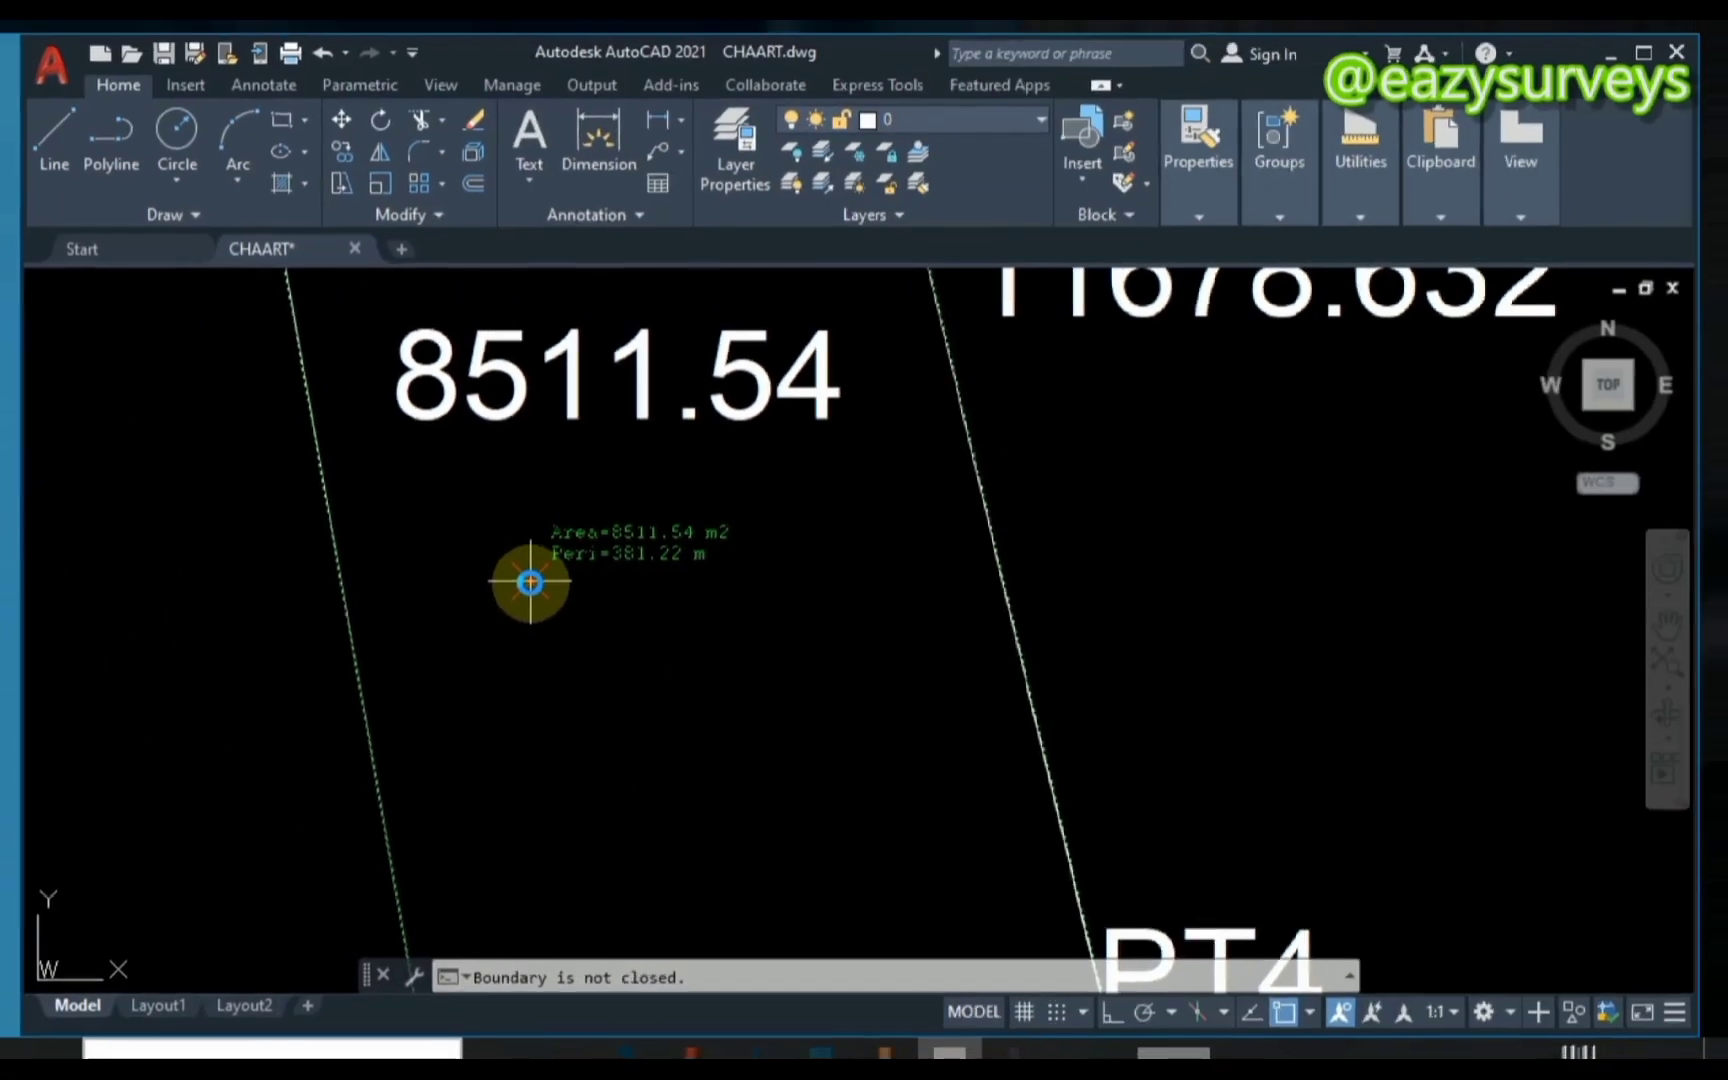
scroll(530, 582, down, 1)
click(972, 518)
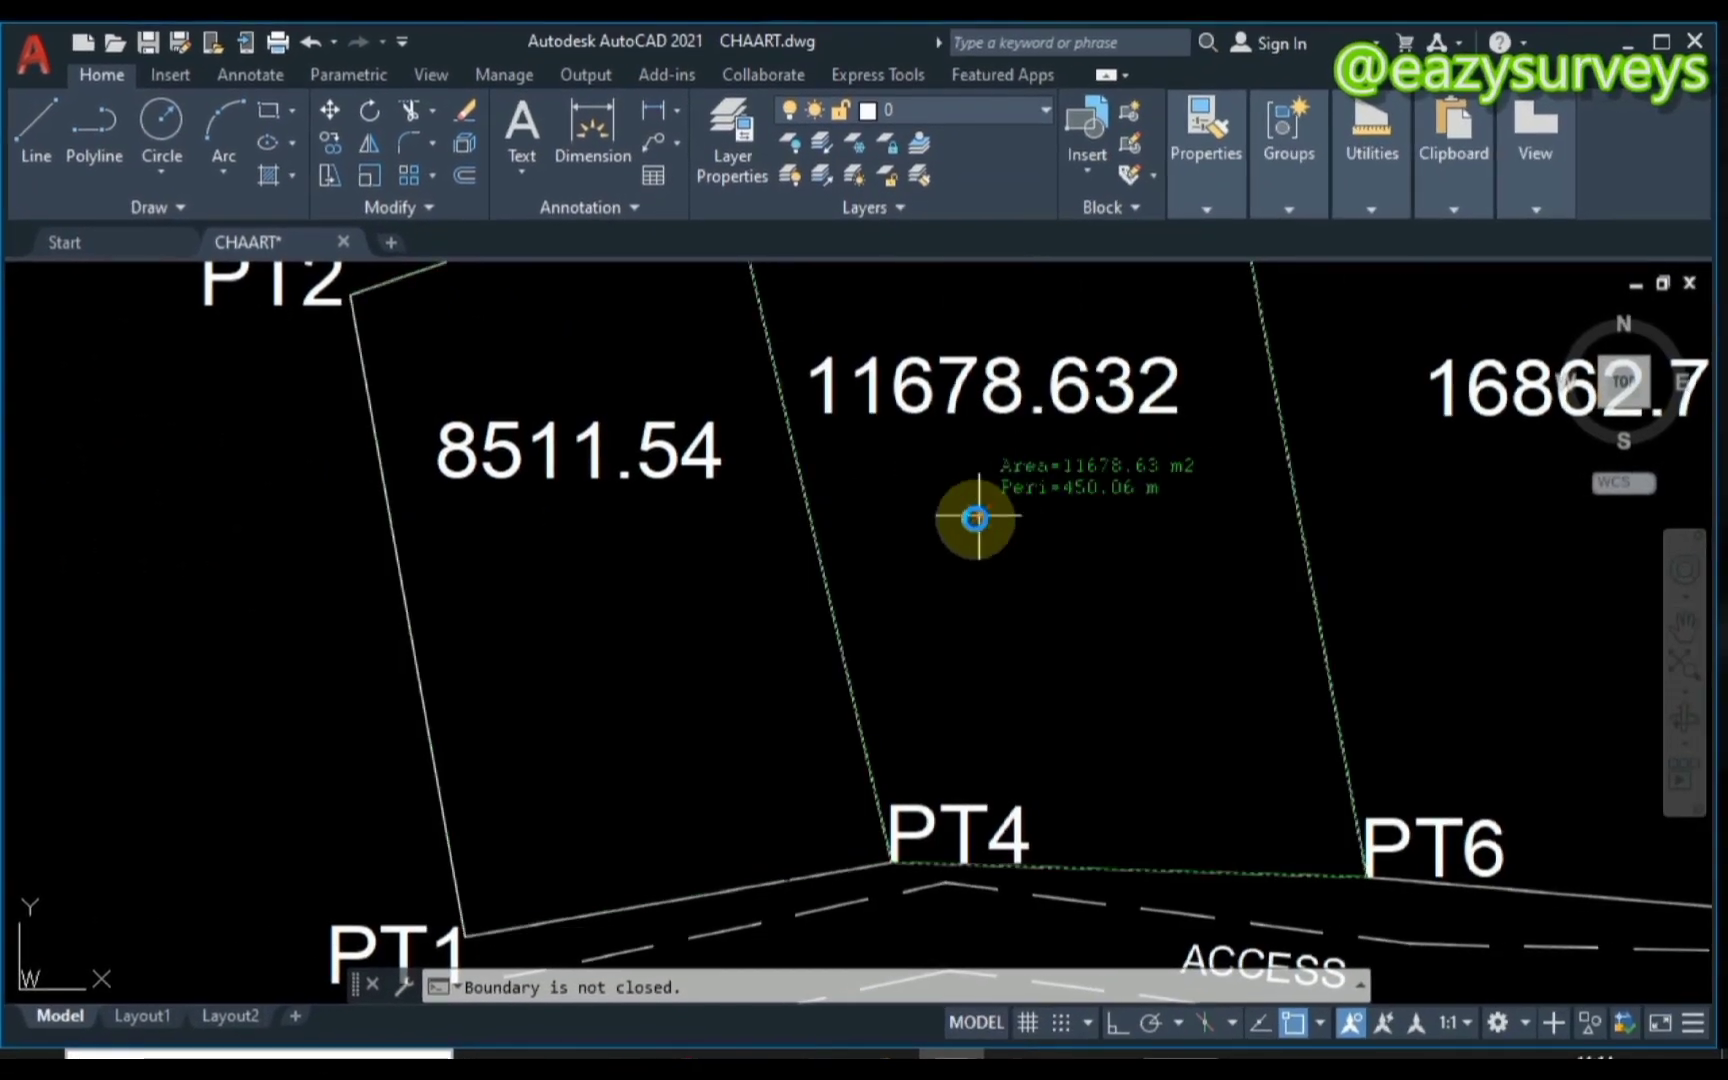
click(958, 520)
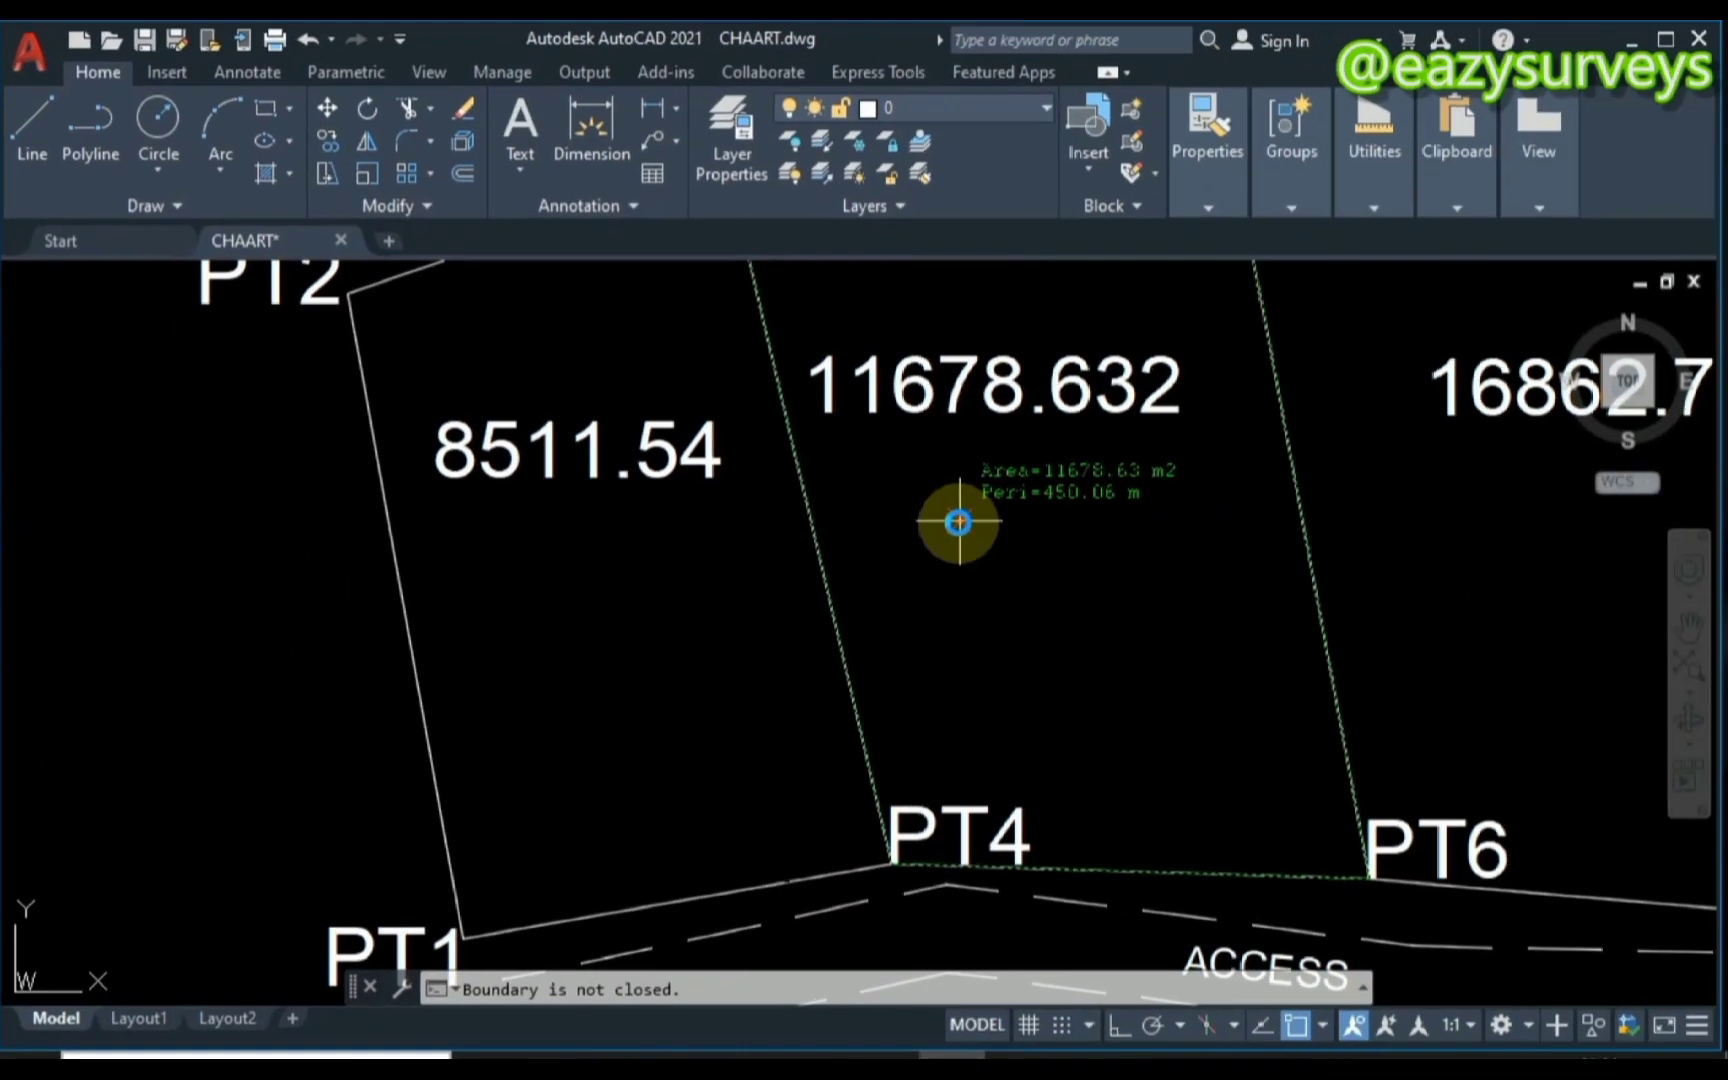
Confirm the right parcel reads 16862.76 m2 and 528.97 m, re-measuring the middle one.
middle_drag(956, 521, 693, 628)
mouse_move(1153, 653)
middle_down()
mouse_move(1186, 622)
mouse_move(845, 638)
mouse_move(870, 661)
middle_up()
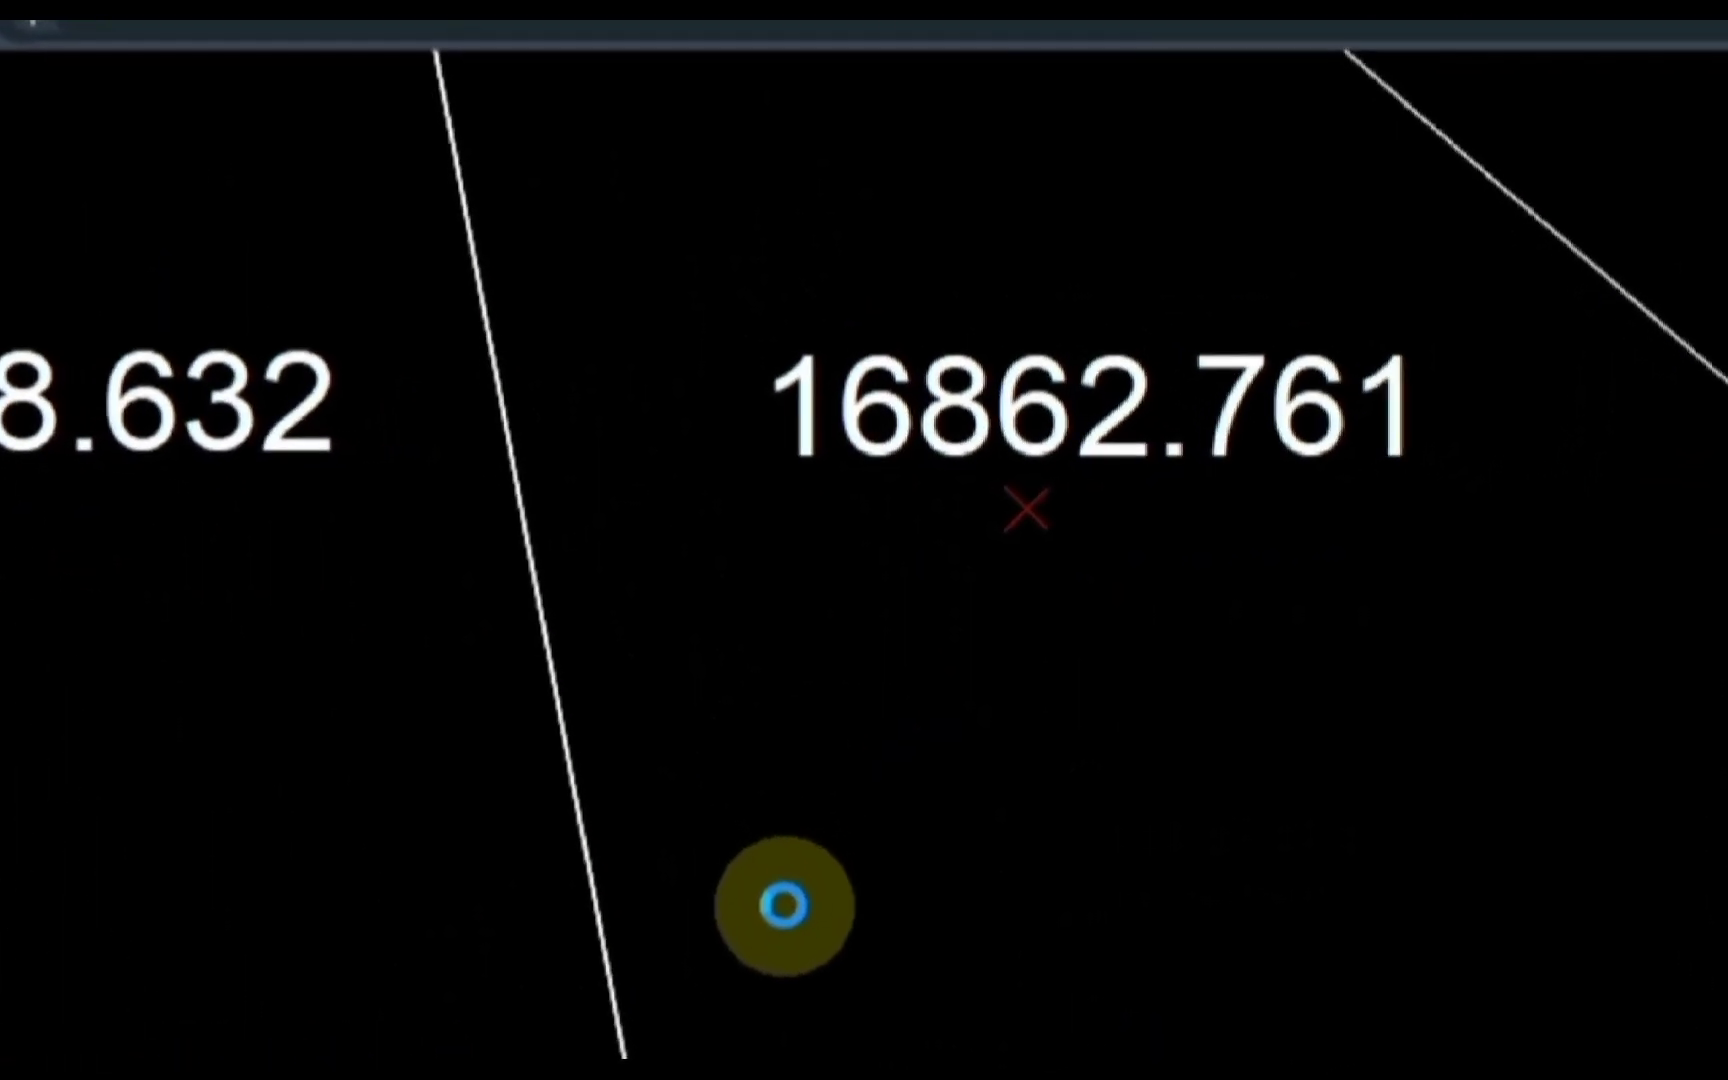
click(795, 866)
click(818, 743)
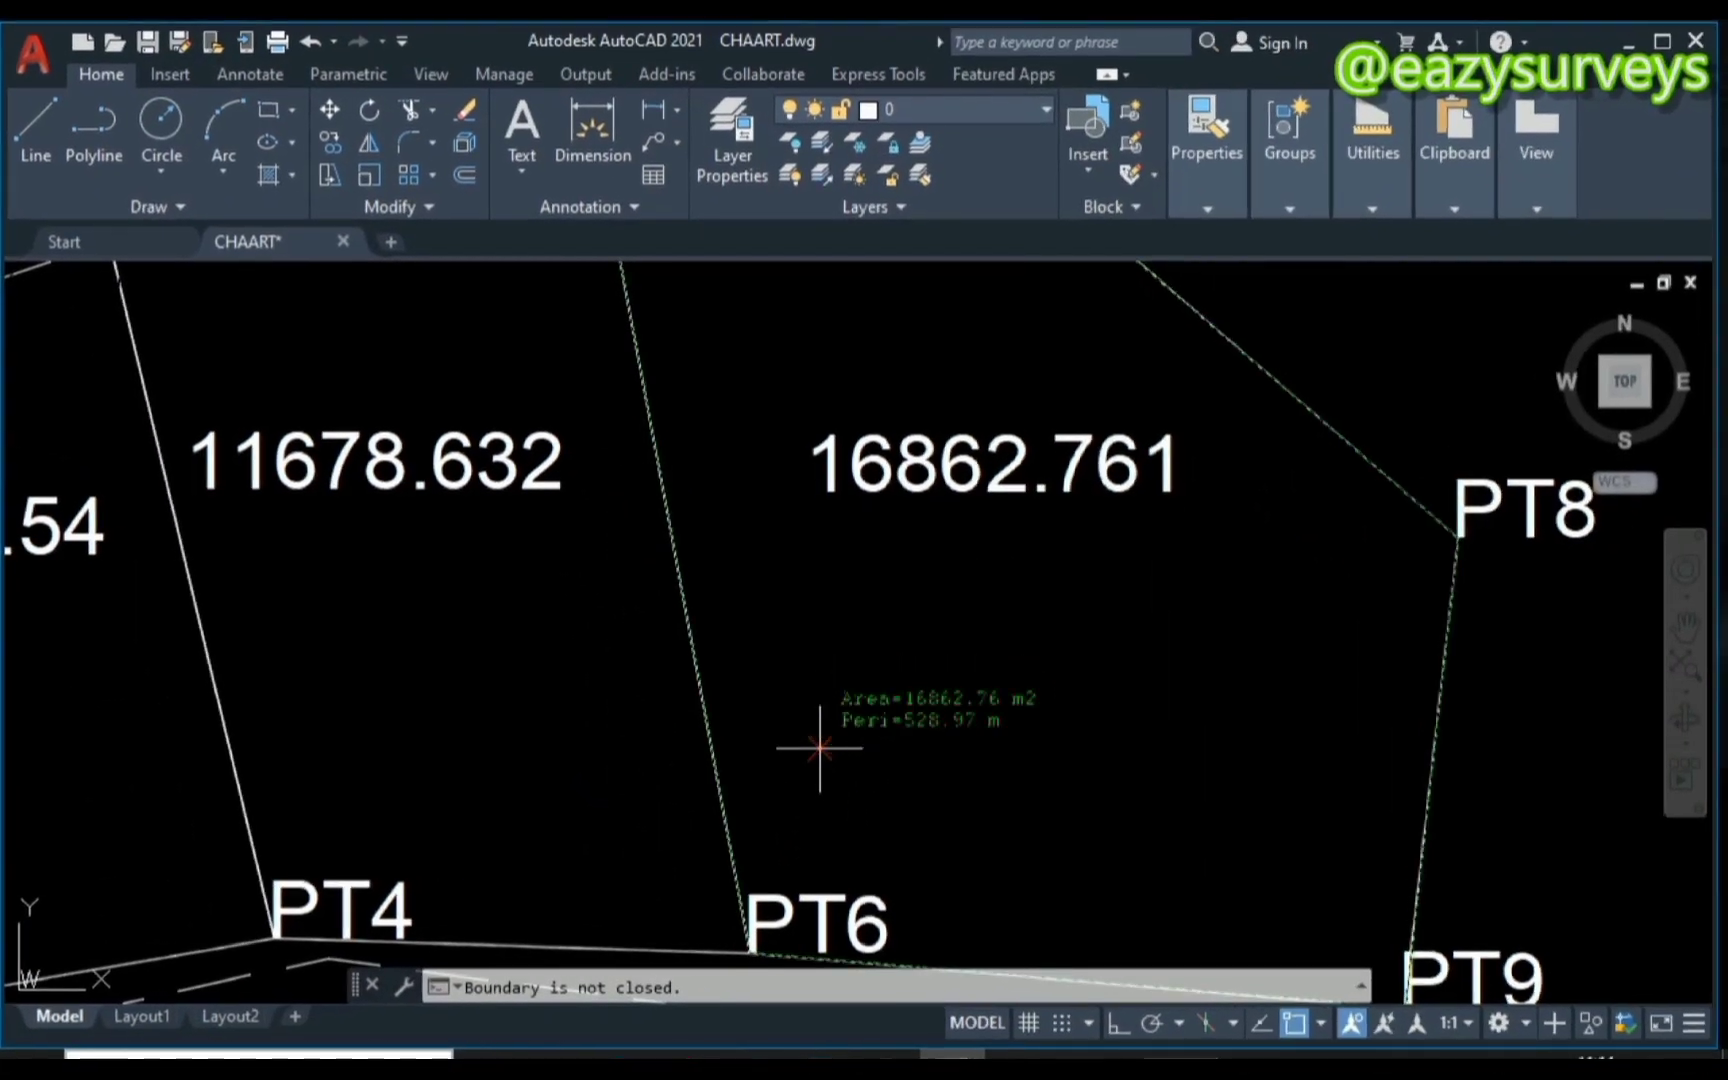
click(851, 698)
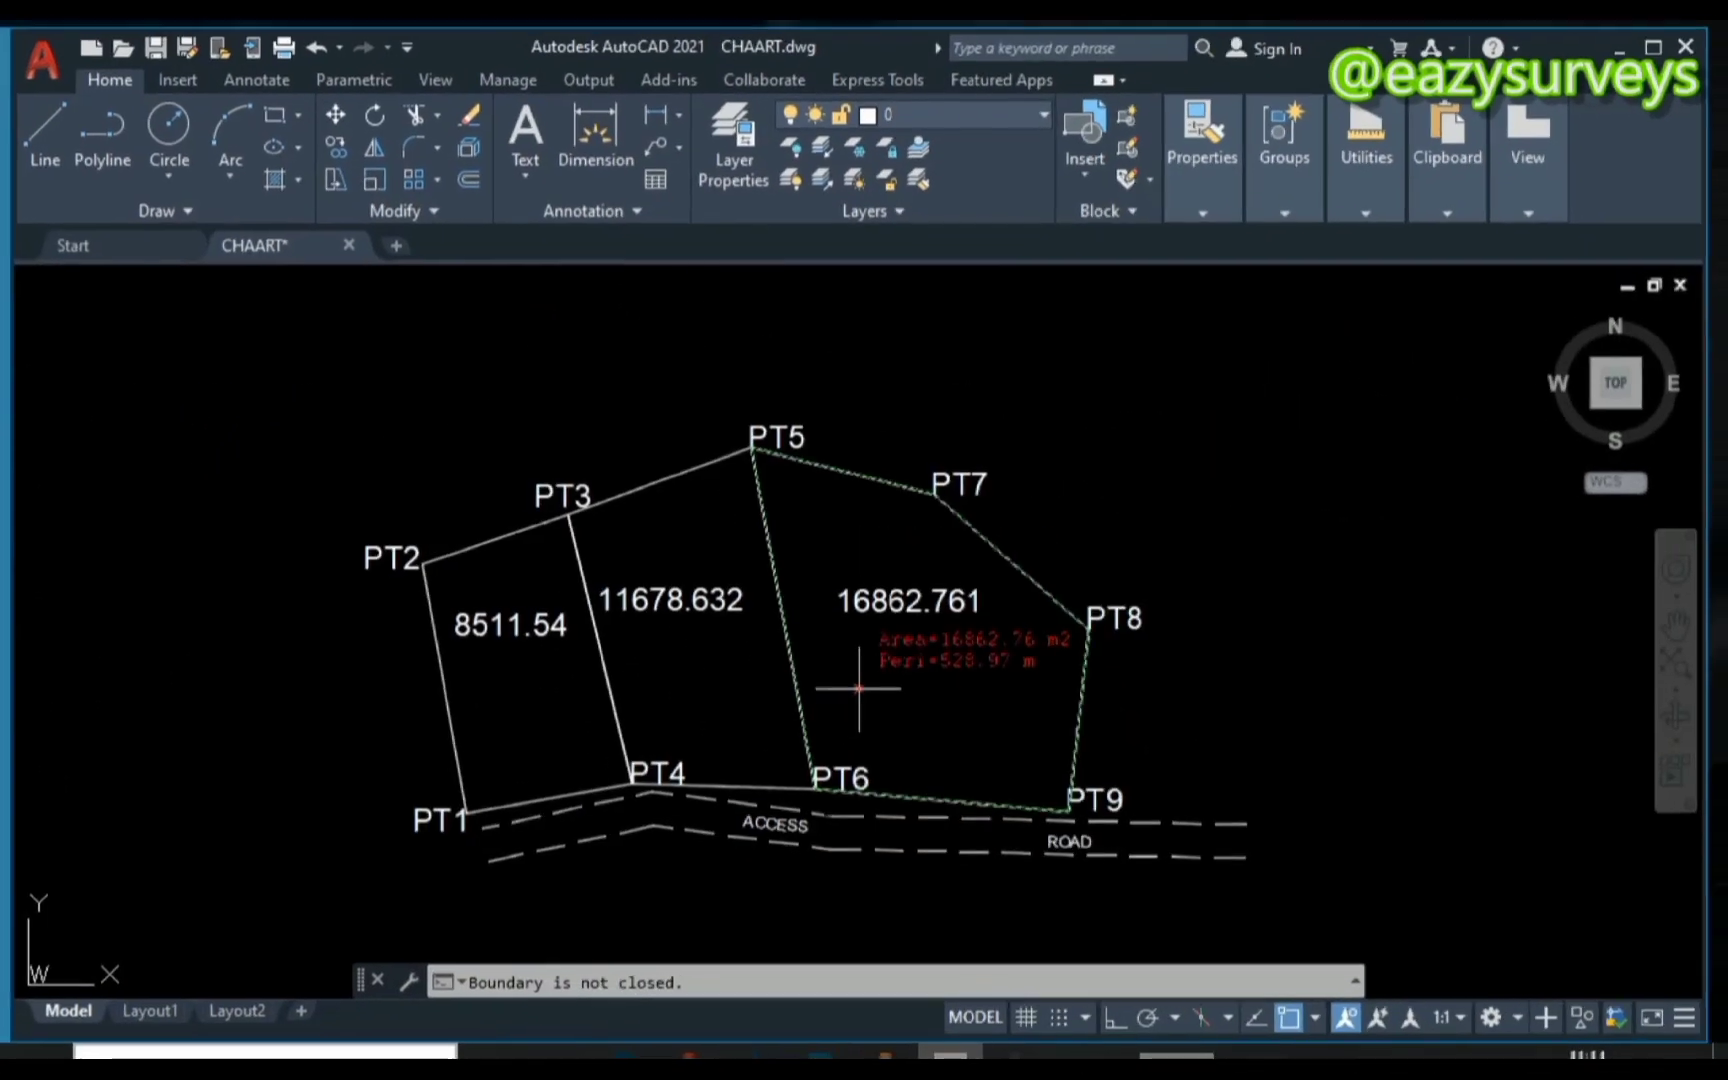
middle_drag(857, 690, 951, 659)
click(778, 636)
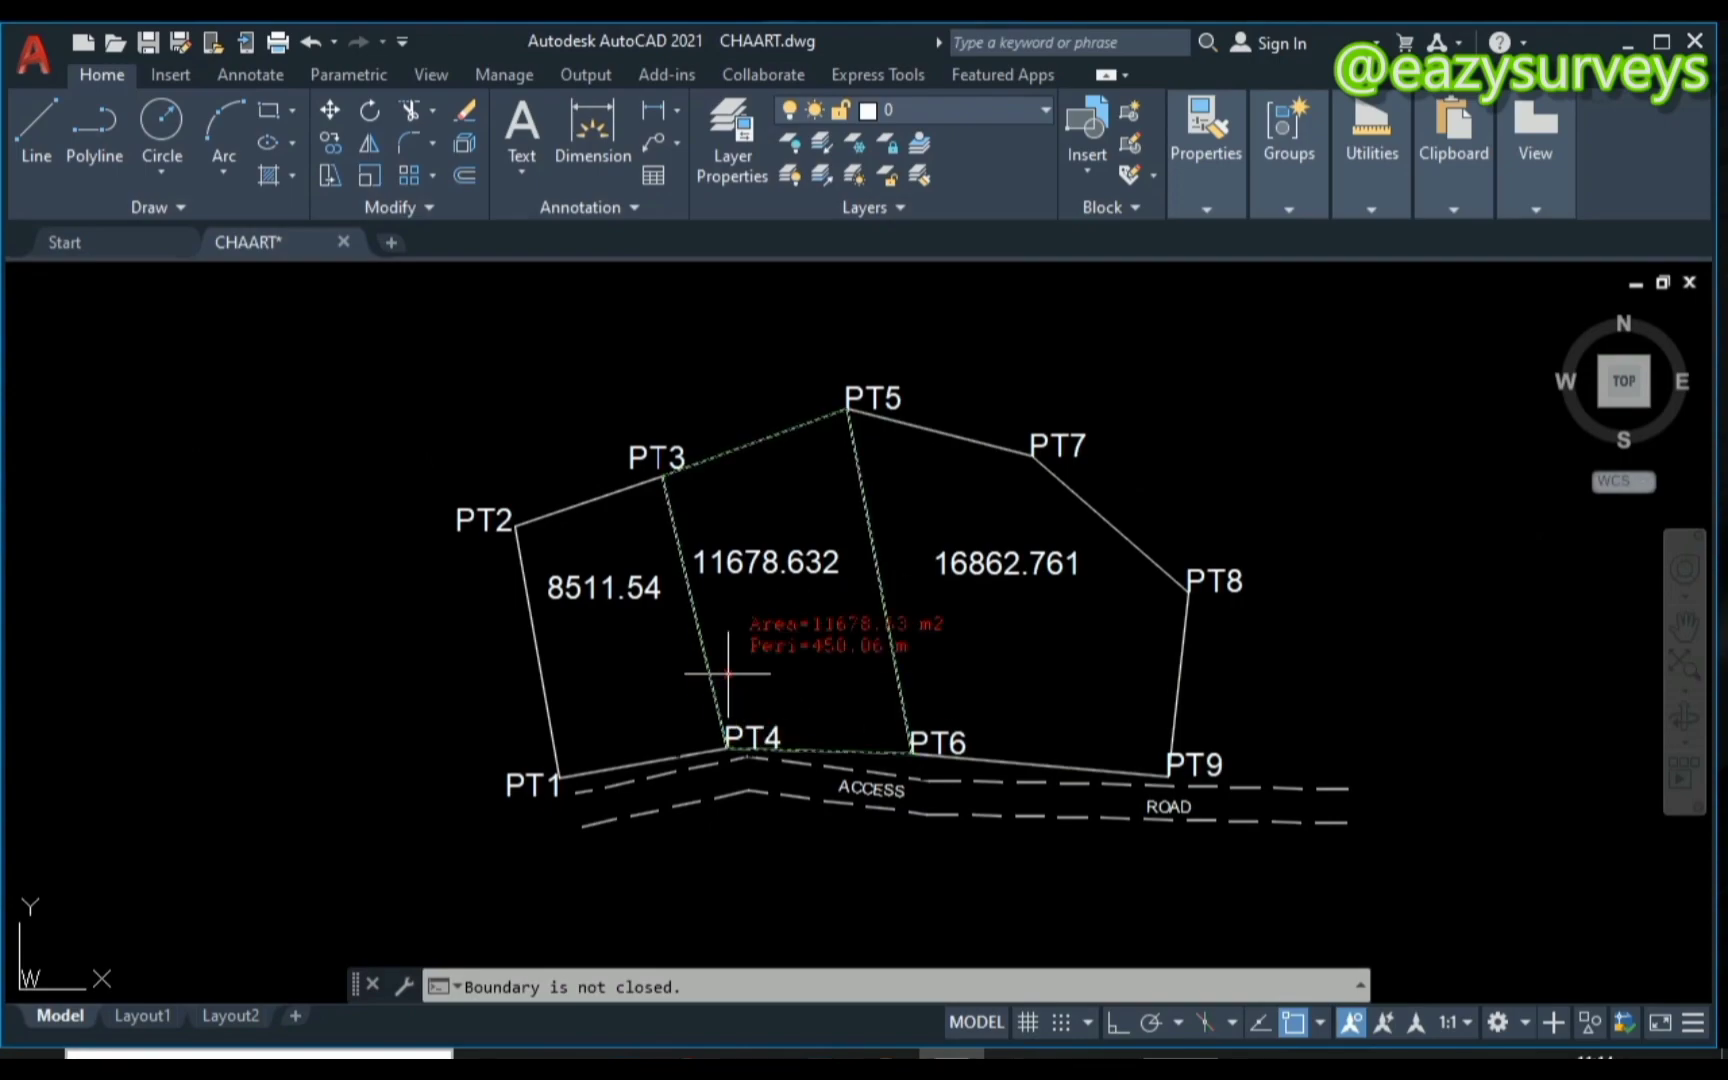
mouse_move(740, 655)
middle_down()
mouse_move(762, 656)
mouse_move(685, 665)
middle_up()
click(872, 650)
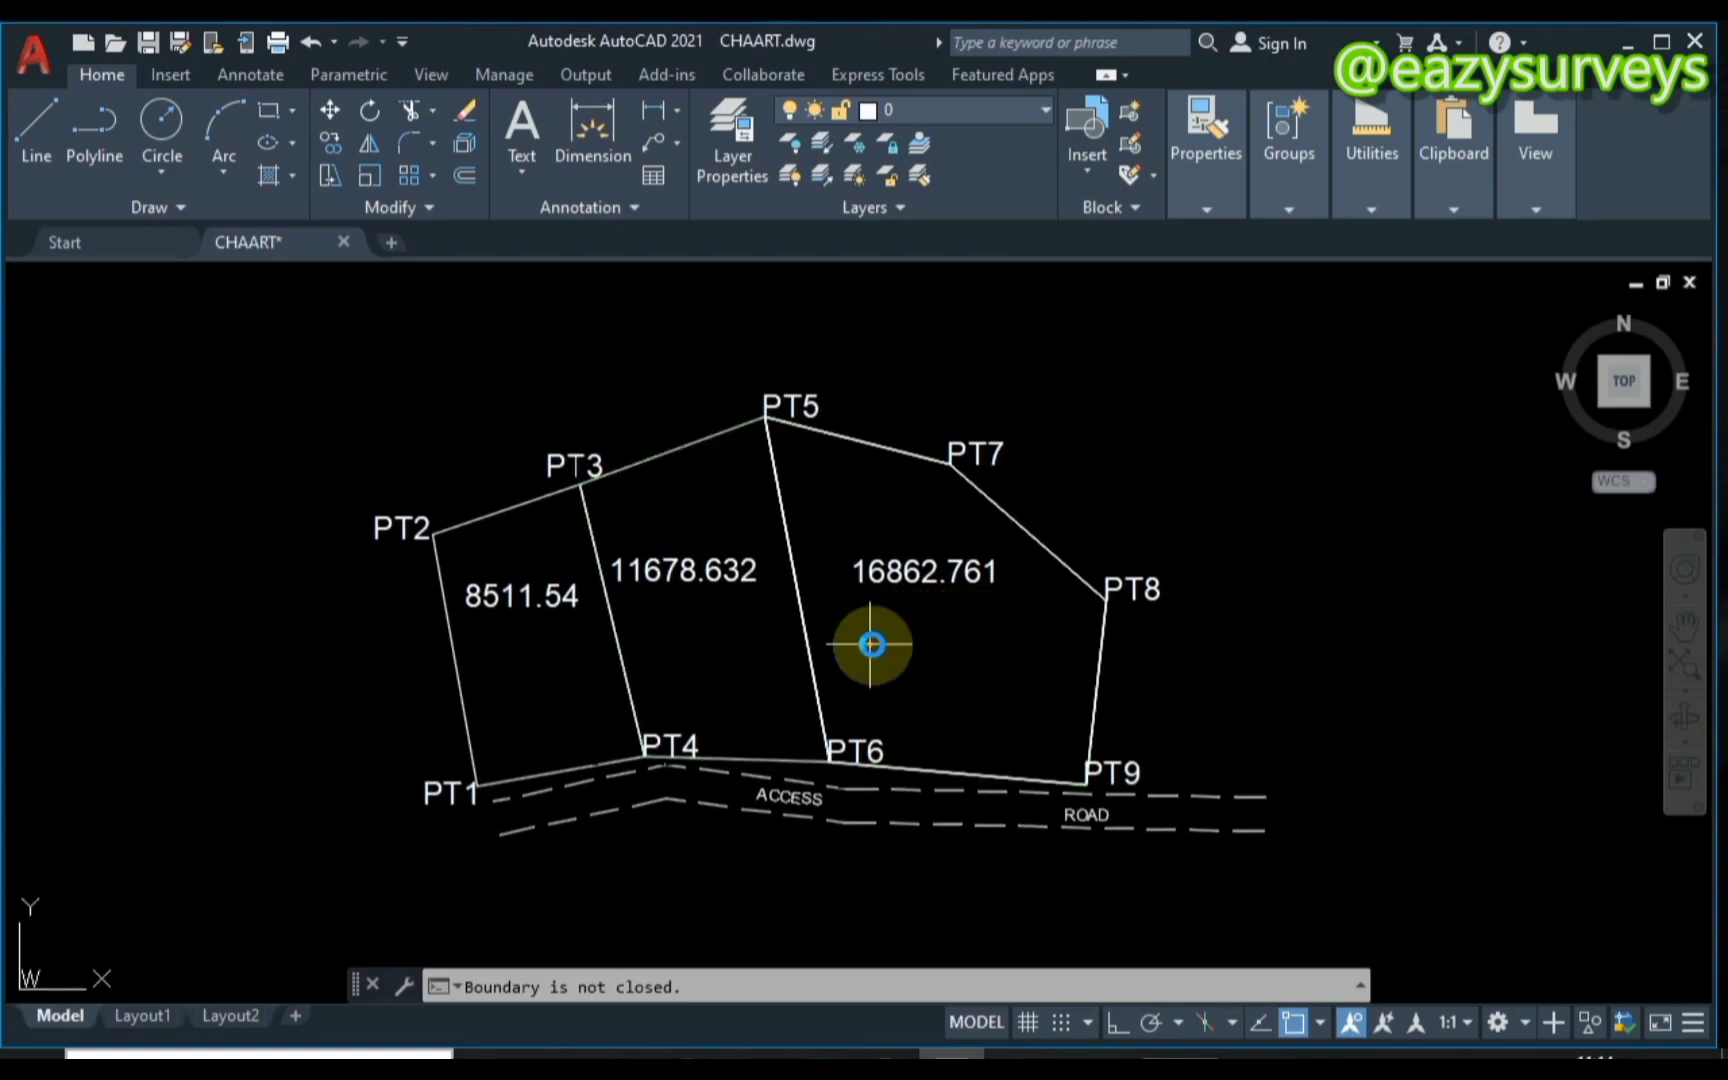
click(860, 661)
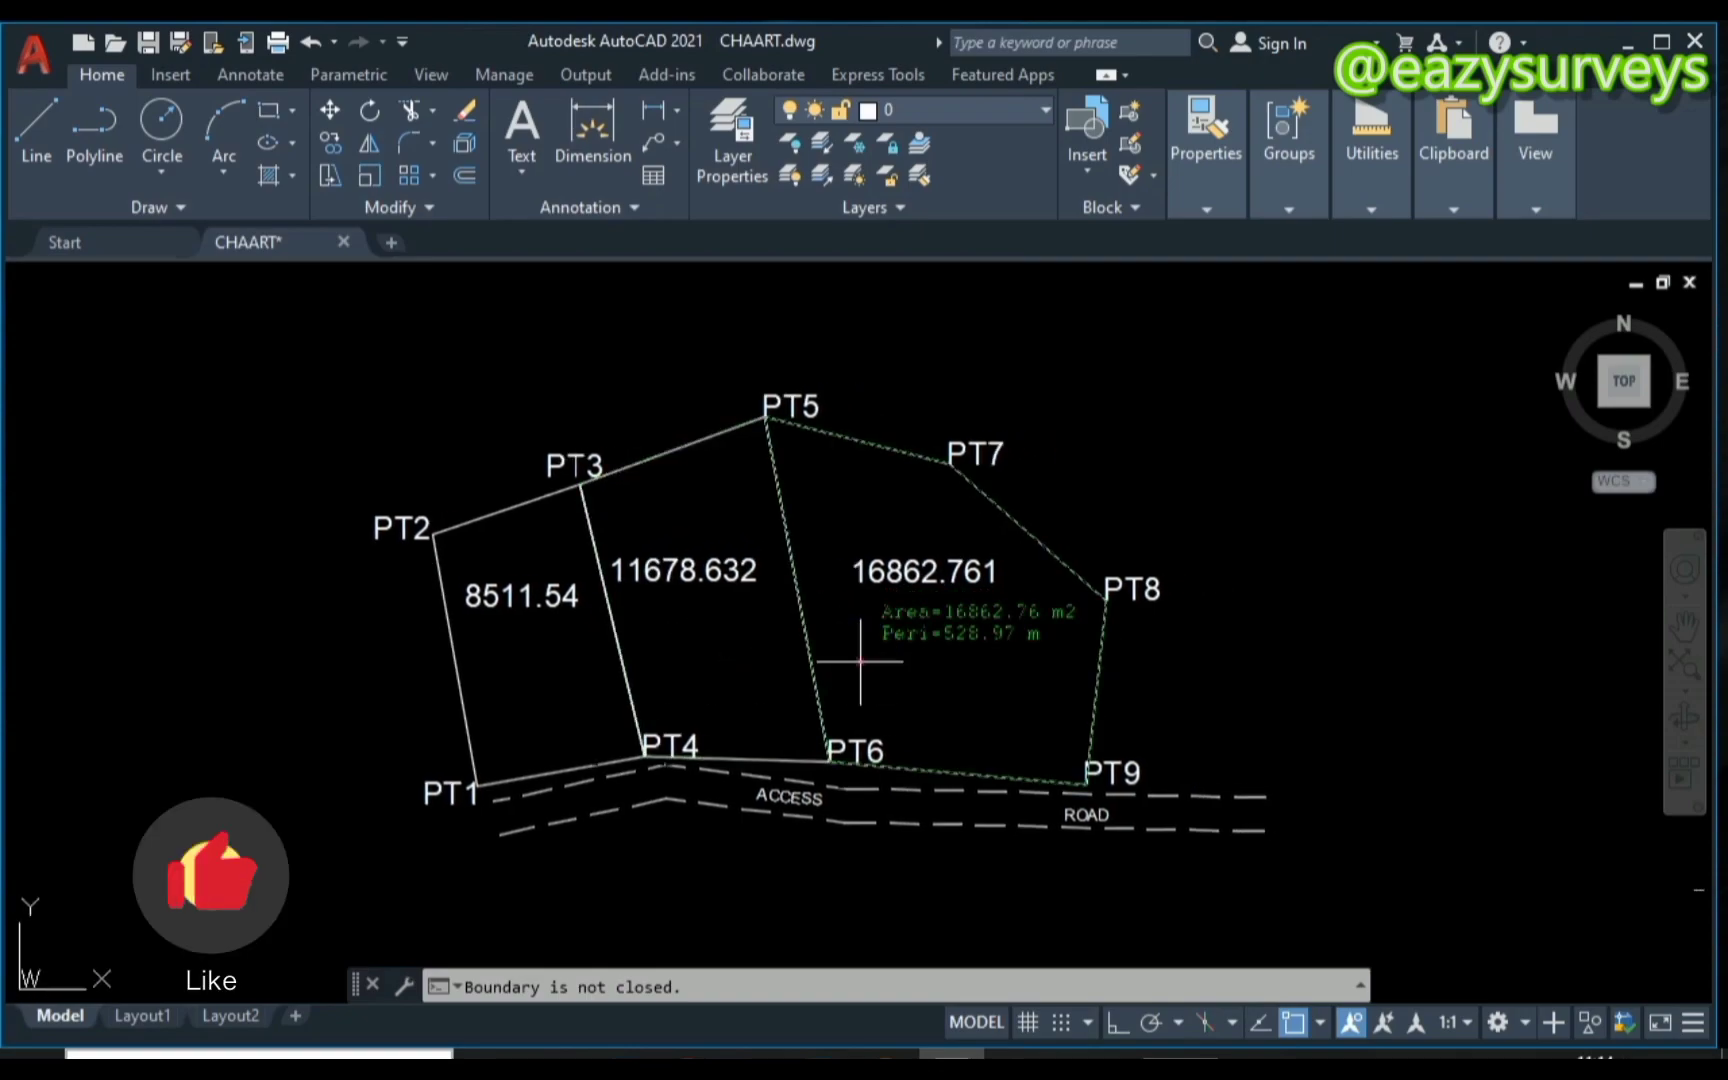
click(669, 652)
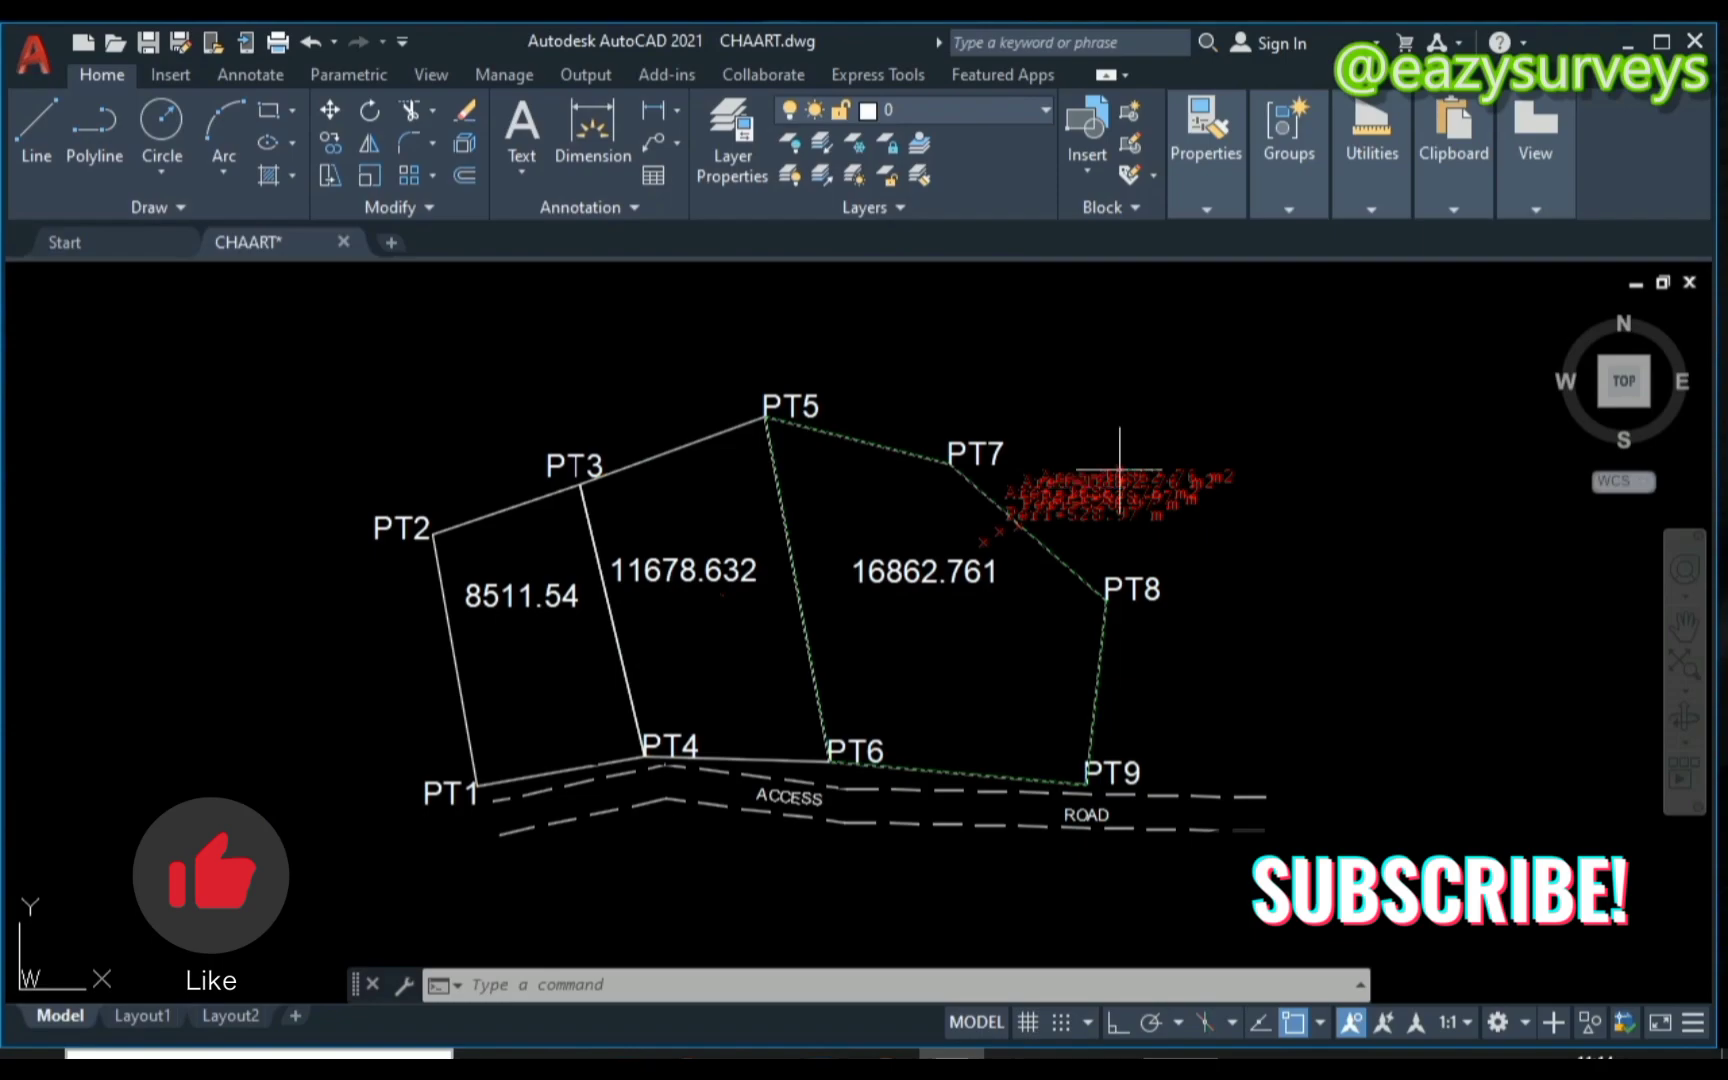
click(880, 660)
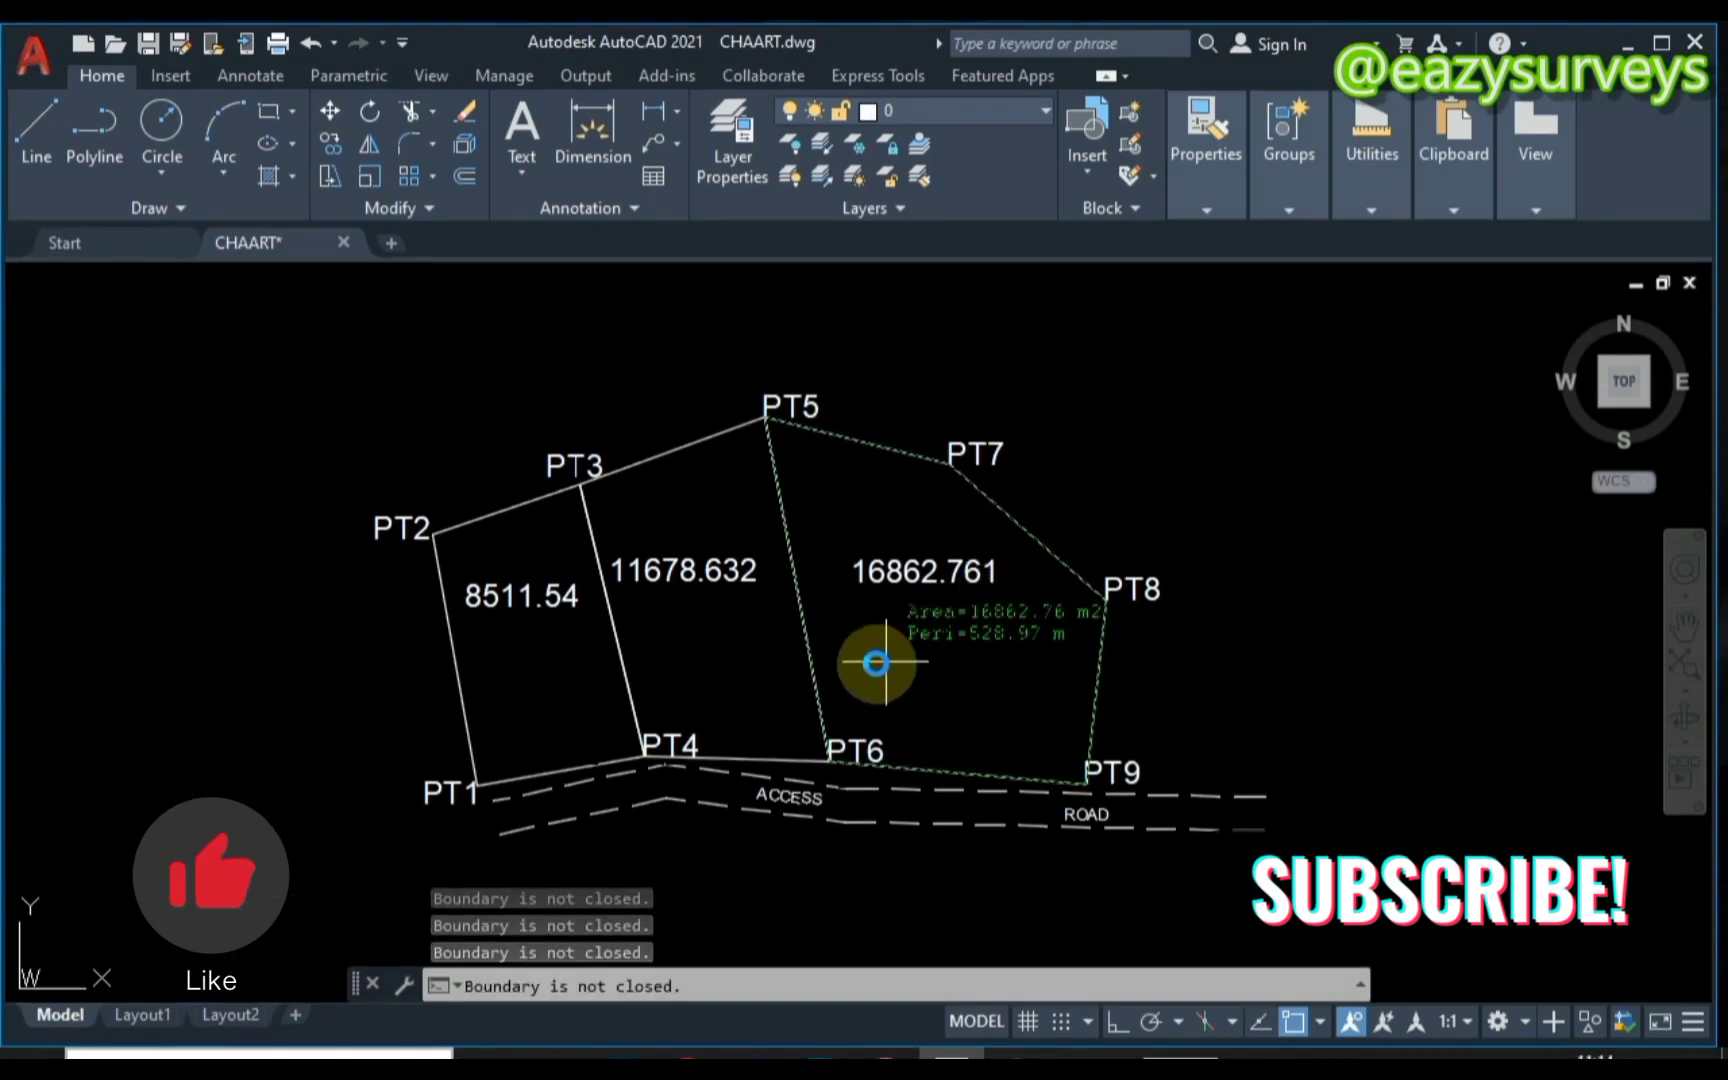
click(860, 665)
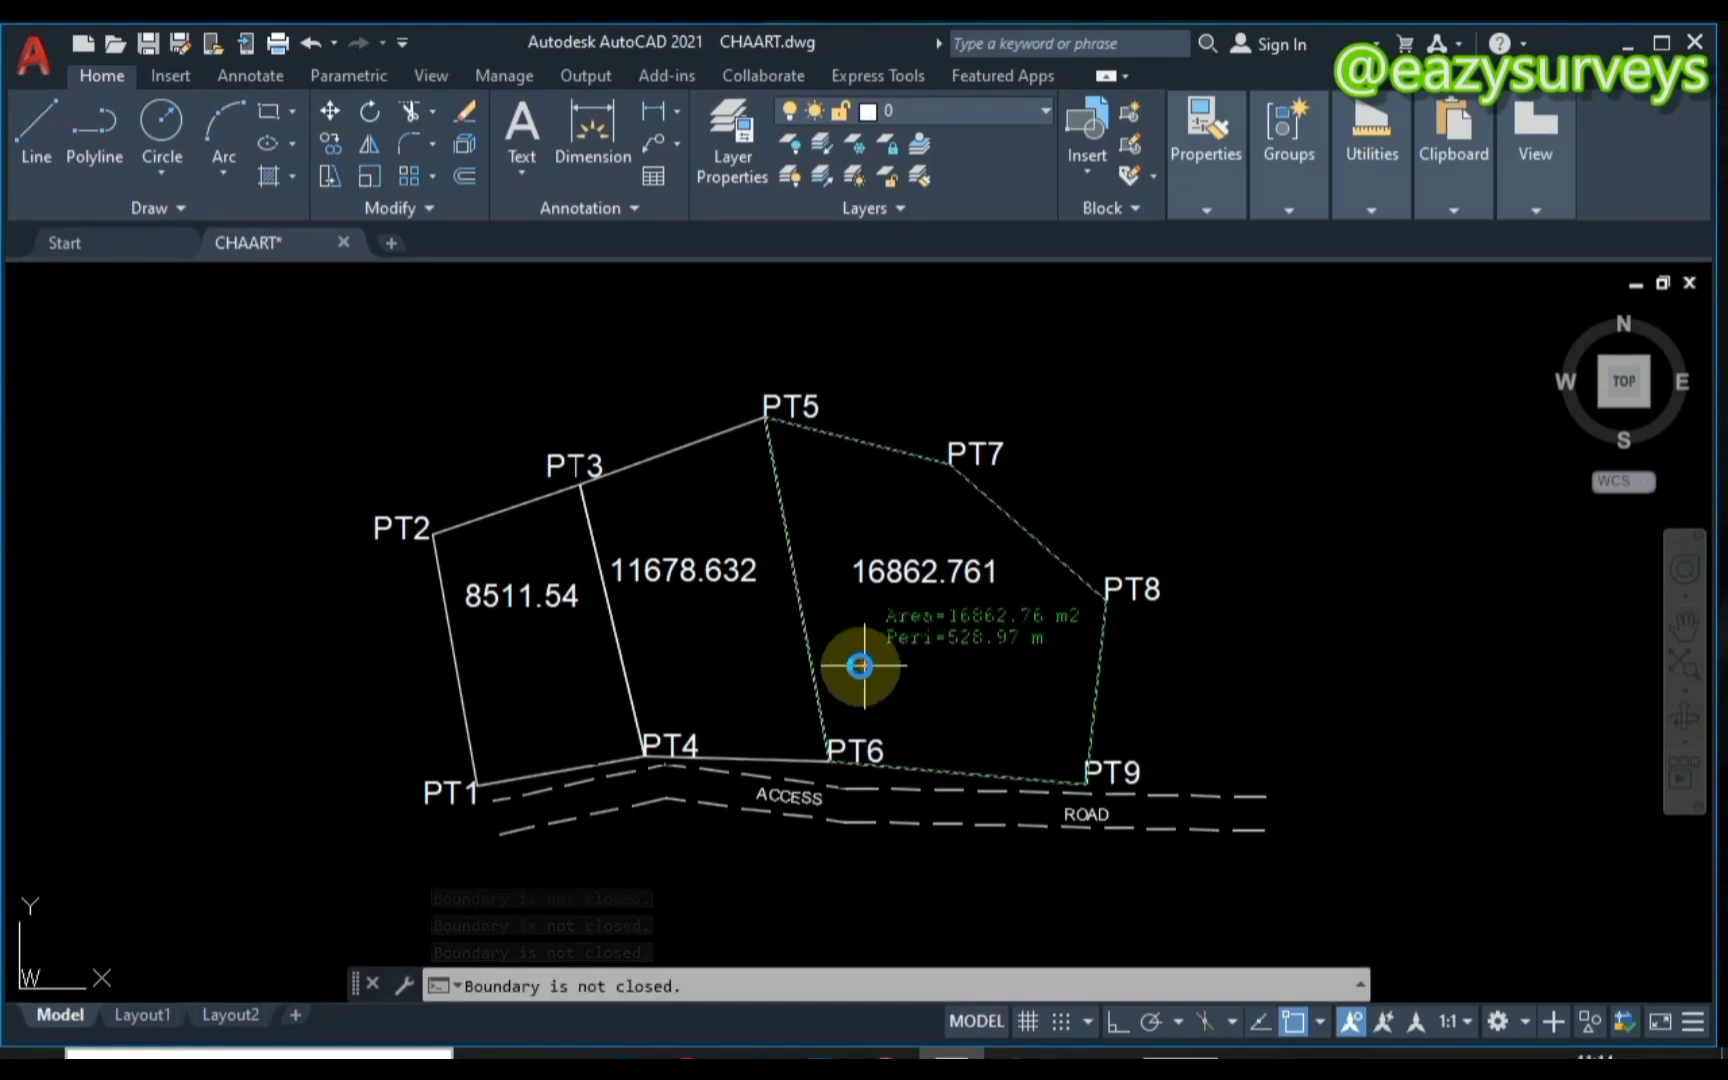